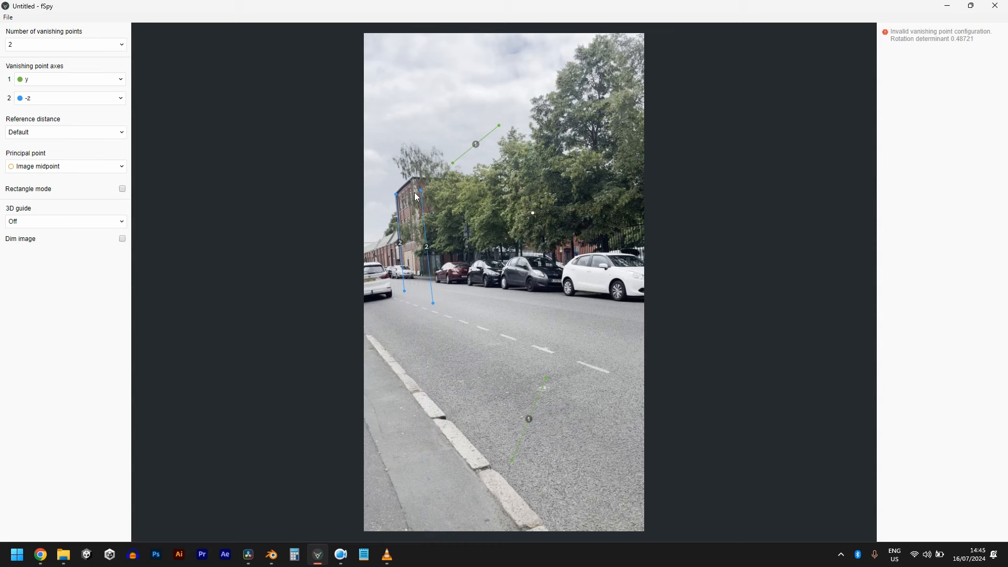
Step: Align the two y-axis guide lines with the kerb edge and the road's dashed centre line
left_click_drag(420, 190, 422, 187)
left_click_drag(546, 381, 381, 339)
left_click_drag(512, 461, 524, 499)
left_click_drag(453, 163, 423, 307)
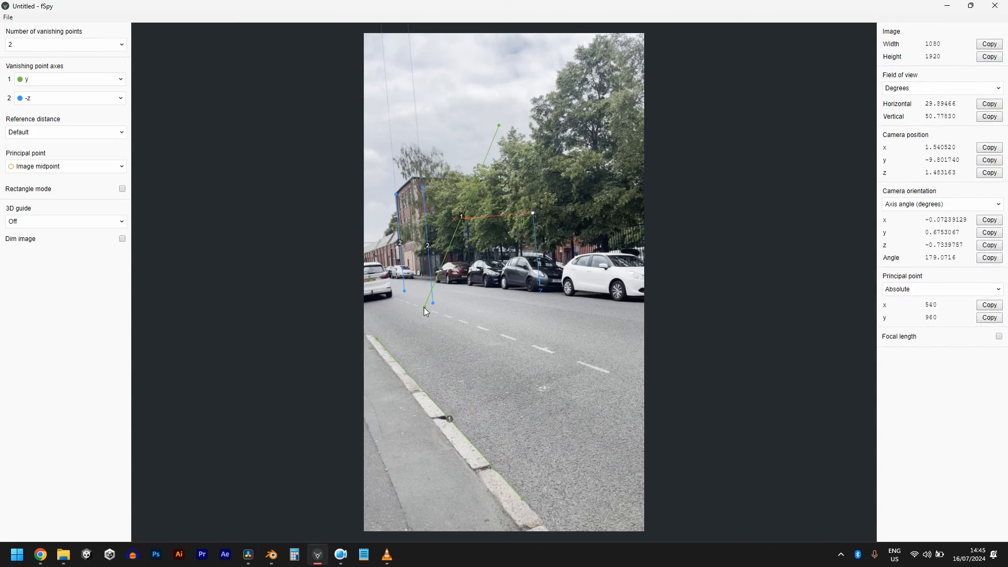
left_click_drag(498, 126, 583, 362)
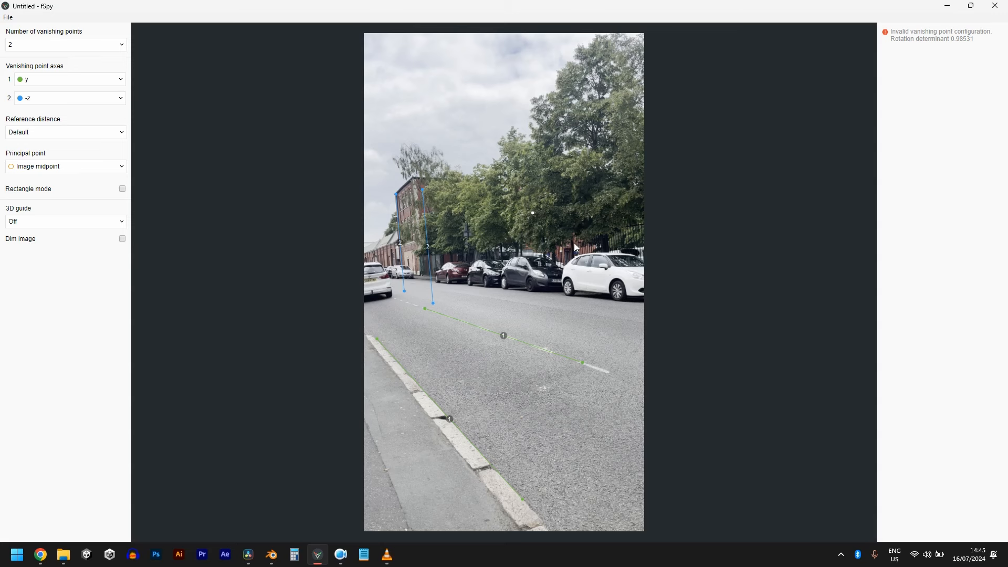
Step: Move the second vertical guide line from the building to beside the white parked car, adjust its tilt, and save the project
left_click_drag(424, 189, 574, 216)
left_click_drag(433, 302, 571, 335)
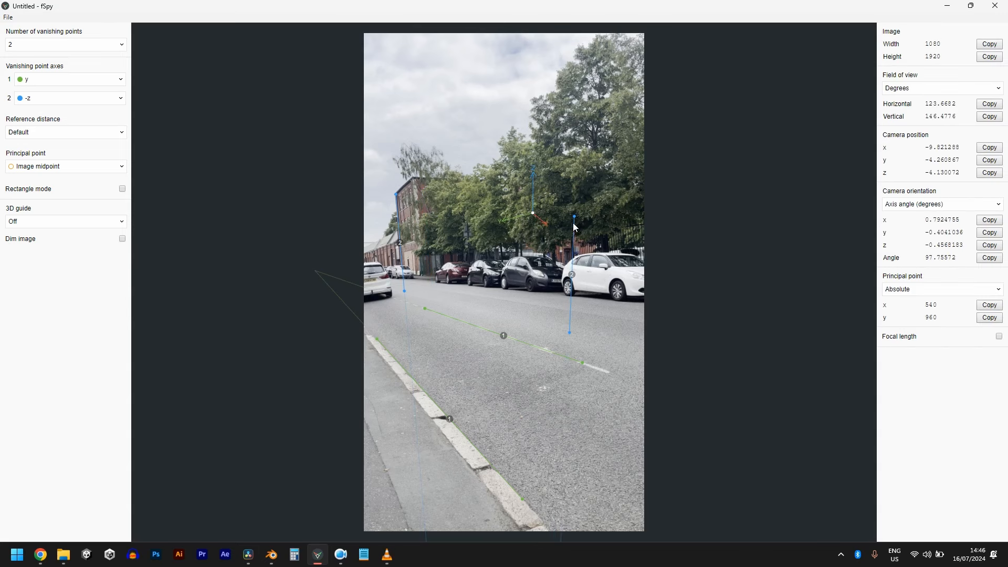
left_click_drag(574, 216, 571, 216)
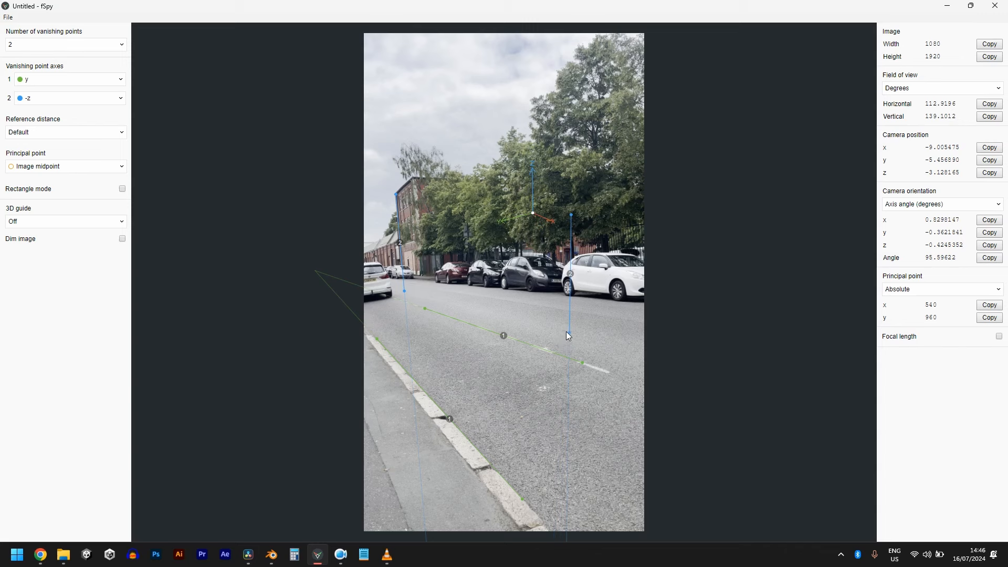
left_click_drag(569, 333, 577, 337)
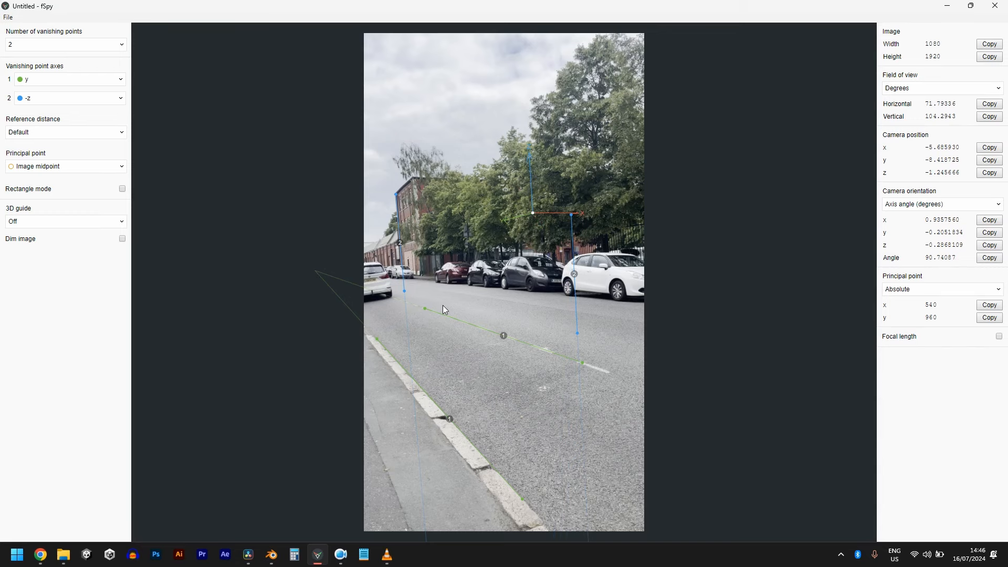
key("ctrl+s")
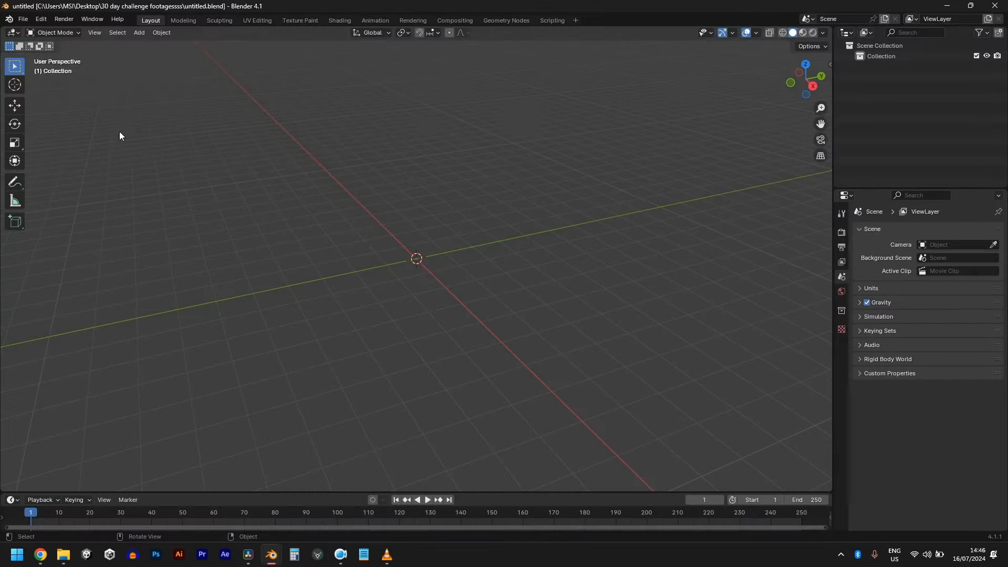
Step: Switch to Blender and import the fSpy project VFXDay15.fspy from the Documents folder
left_click(26, 20)
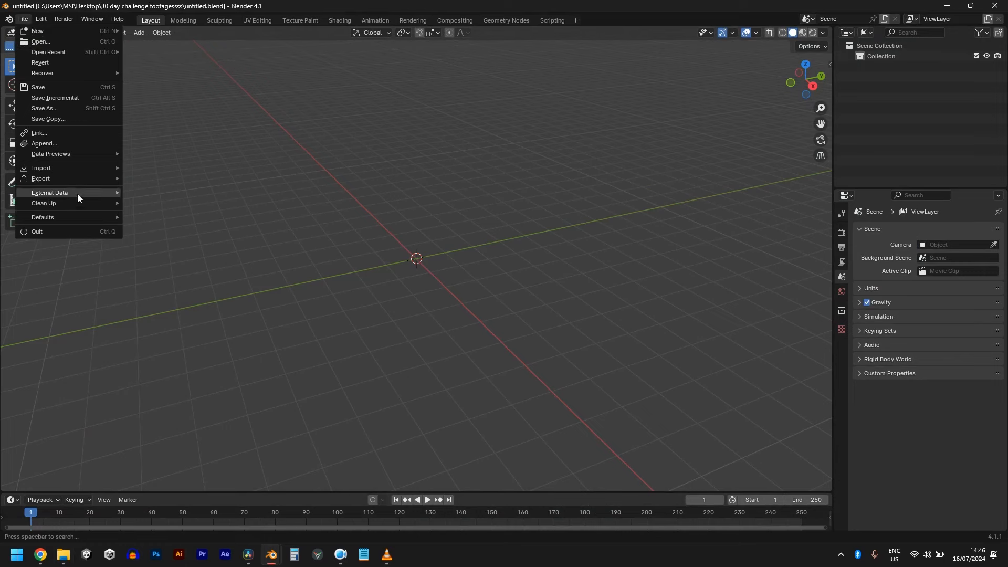
mouse_move(77, 169)
left_click(208, 303)
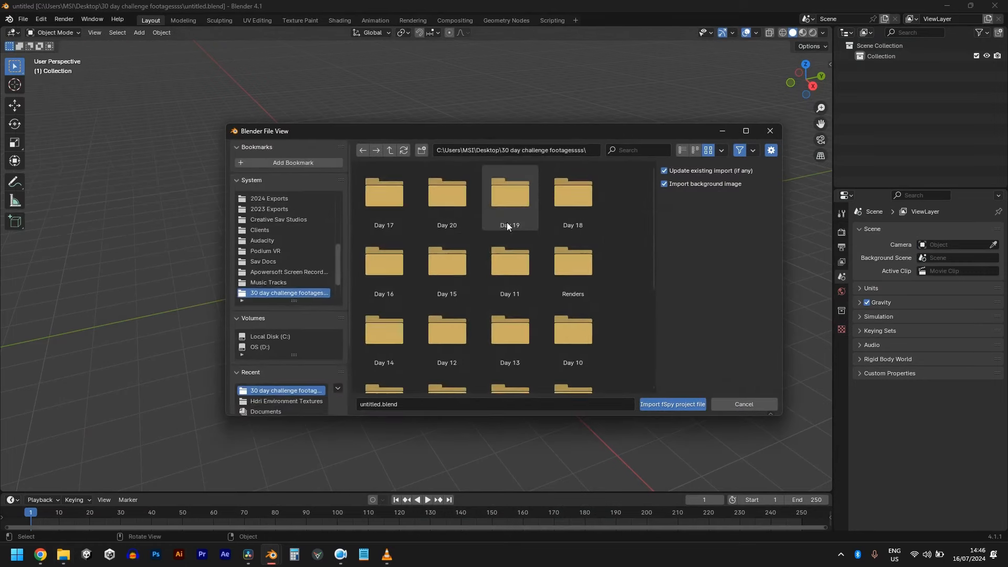
scroll(502, 296, "up", 1)
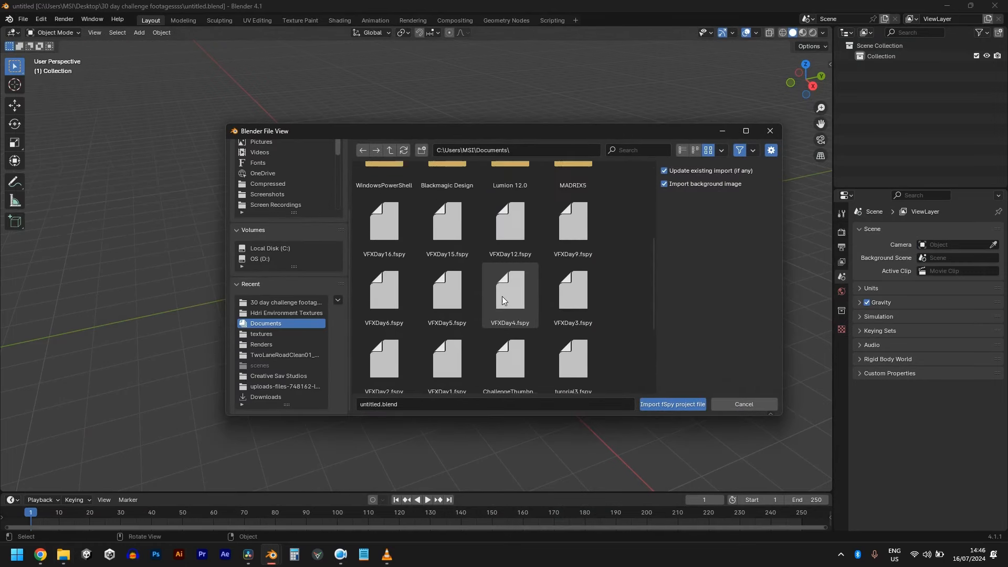
double_click(383, 234)
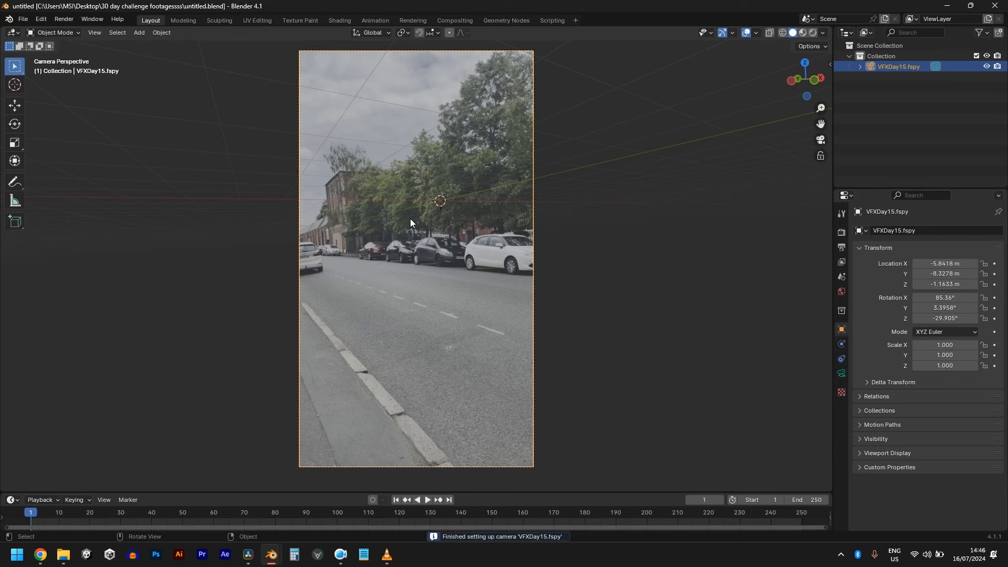
Step: Raise the imported camera along Z to about 2.8 m so the ground grid lines up with the road
key("g")
key("z")
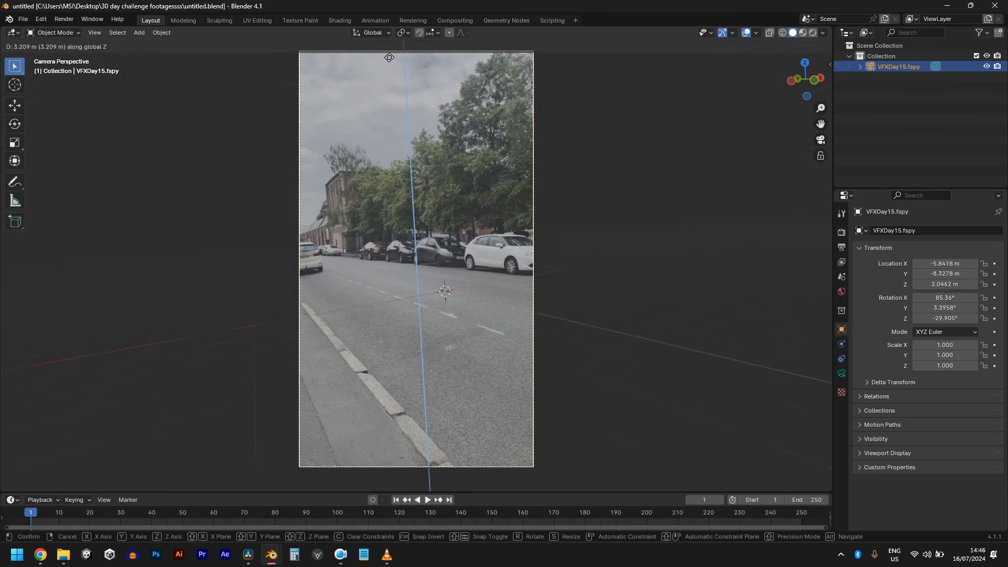
left_click(390, 485)
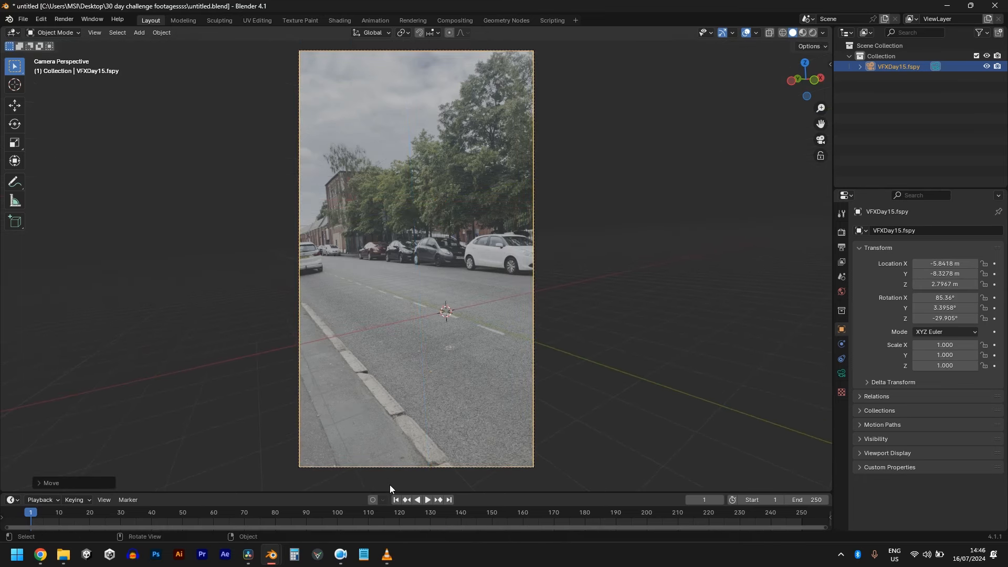
Step: Set the opacity of the camera's background image to 1.000
left_click(841, 378)
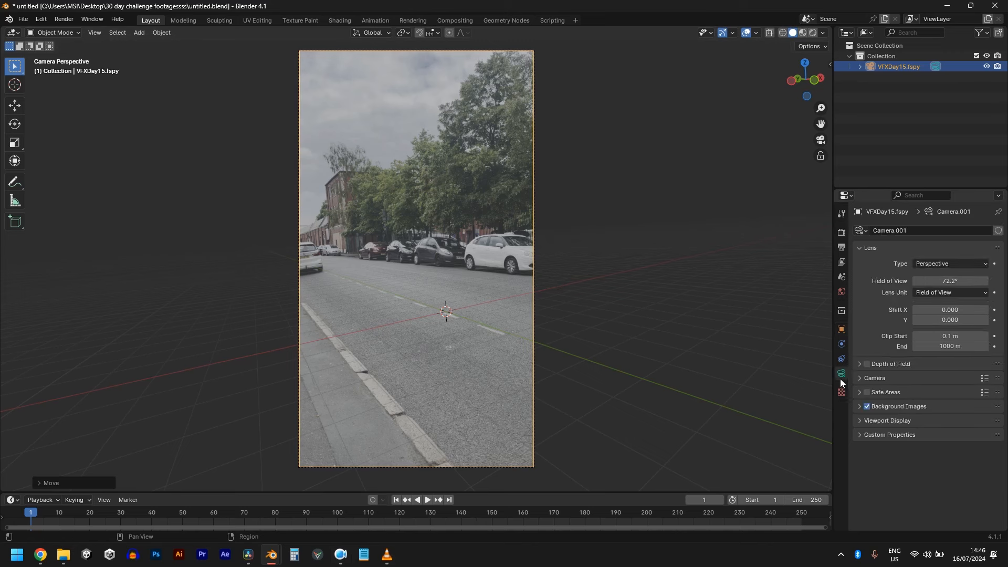
left_click(901, 407)
scroll(902, 409, "down", 3)
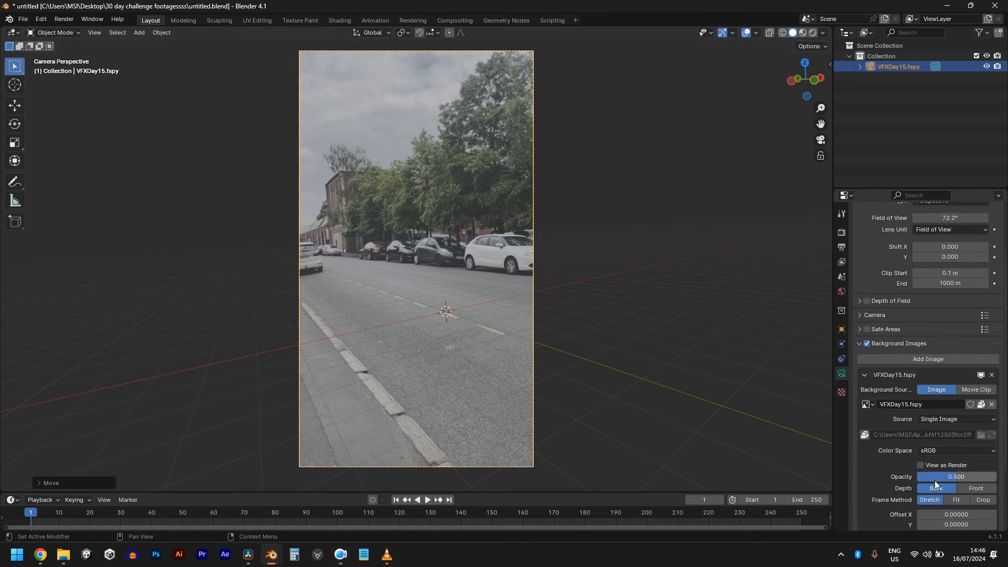
left_click_drag(935, 481, 1001, 480)
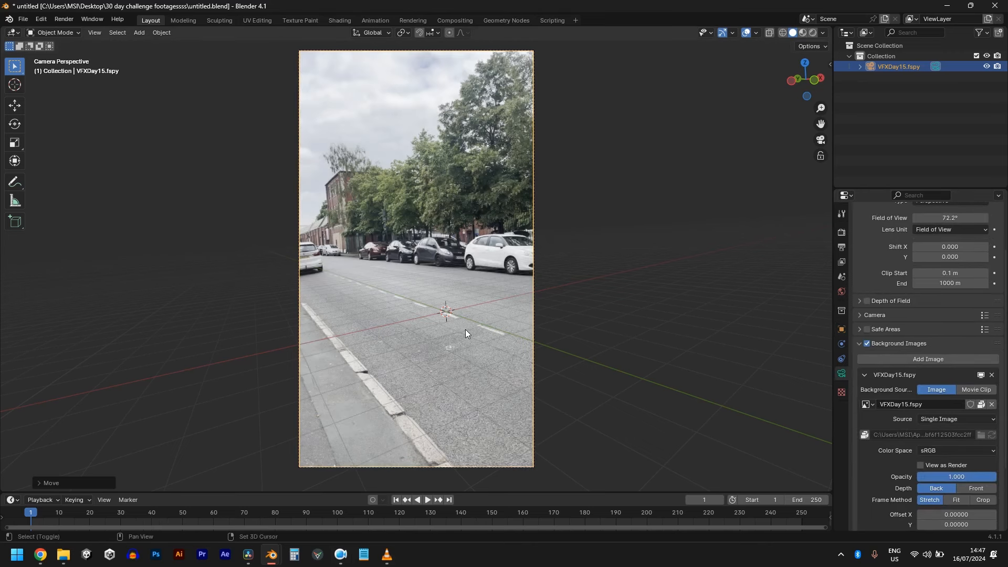
Step: Add a mesh plane and stretch it along X so it spans the road out to the kerb
key("shift+a")
mouse_move(466, 330)
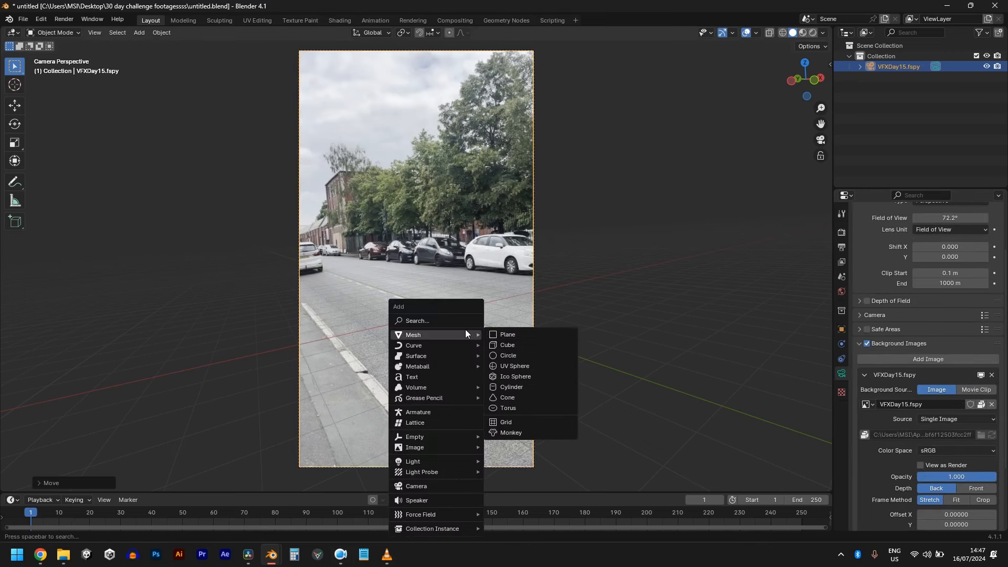
left_click(509, 336)
key("s")
key("x")
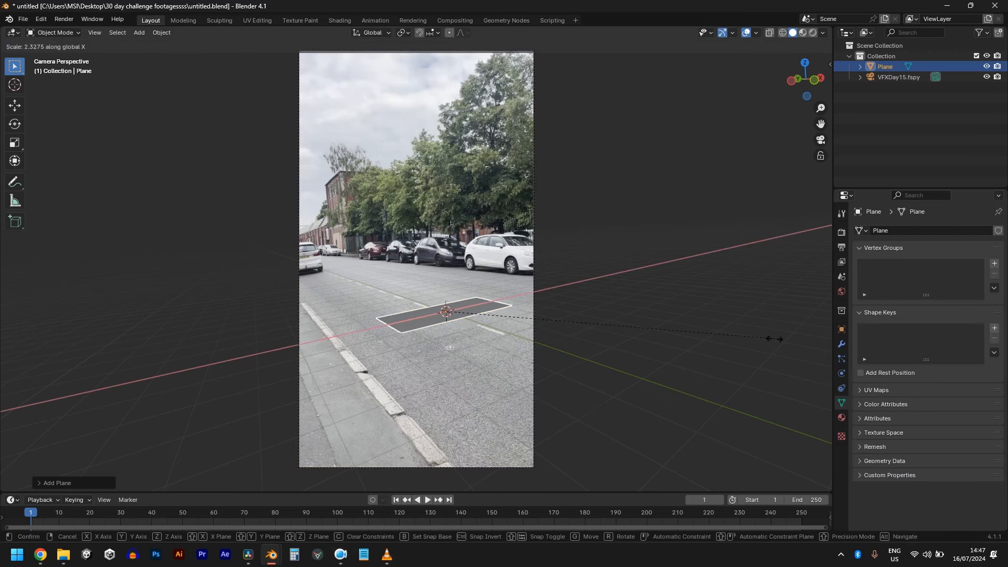
left_click(183, 344)
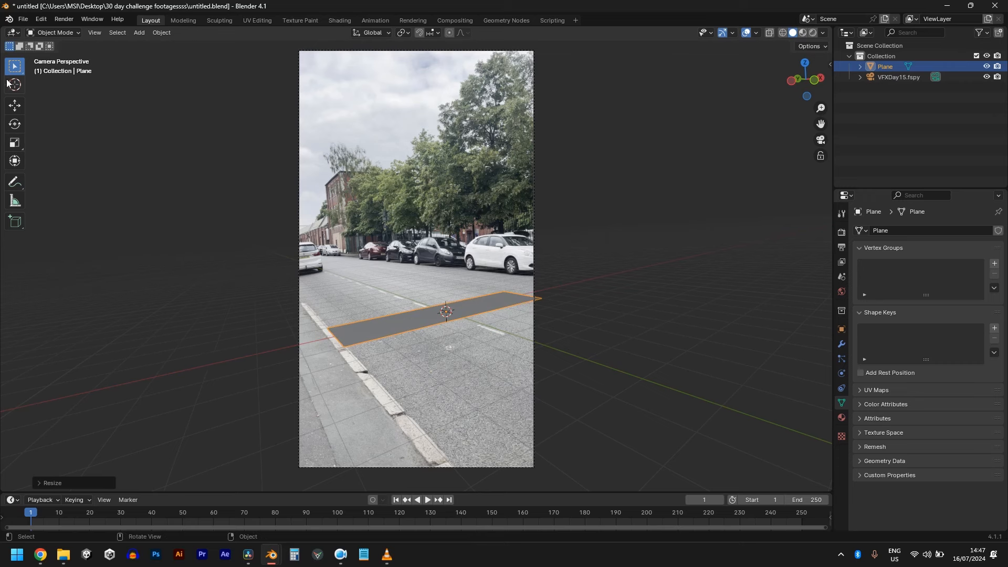
Step: Move the plane's far edge outward along X, past the side of the camera frame by the parked cars
key("Tab")
left_click(16, 106)
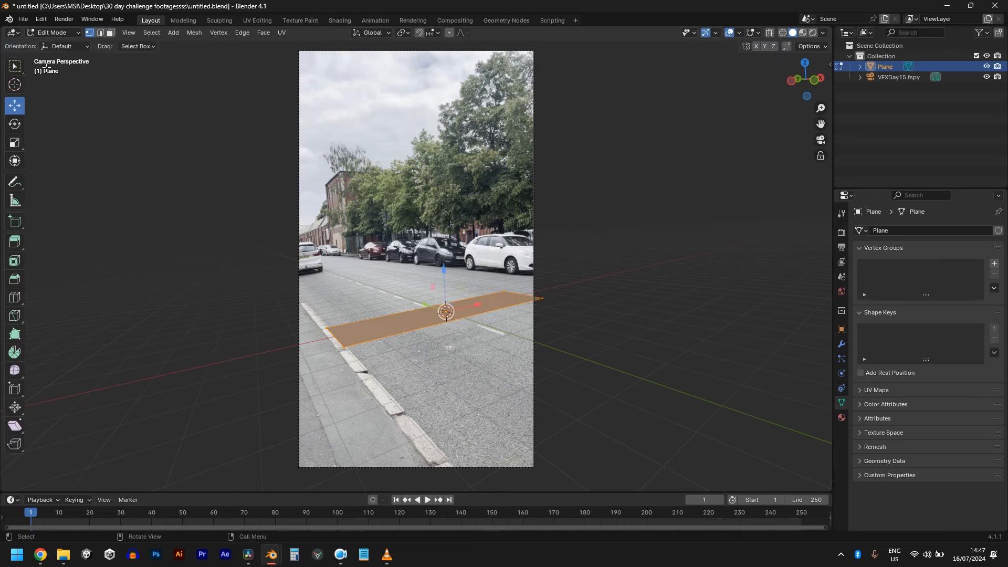
left_click(101, 32)
left_click(520, 293)
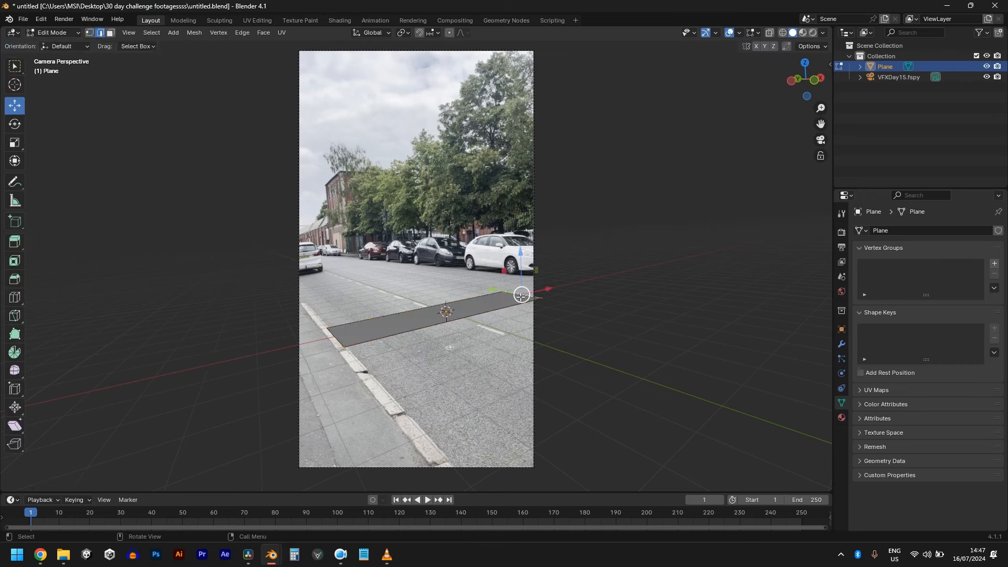
left_click_drag(545, 289, 575, 284)
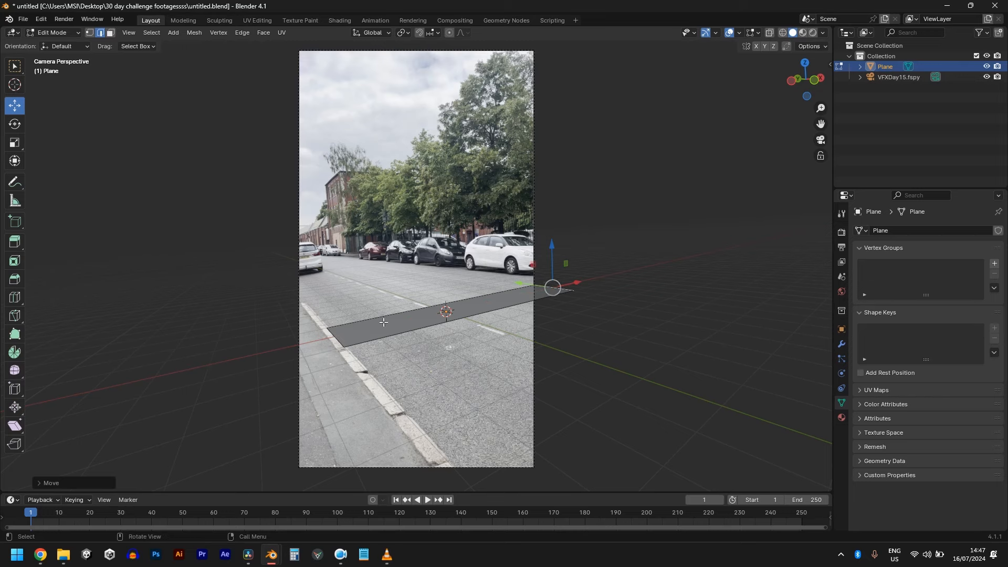
scroll(319, 342, "up", 2)
key("Tab")
Step: Move the plane's kerb-side edge slightly outward along X to line up with the base of the kerb
scroll(293, 379, "up", 3)
scroll(293, 379, "down", 1)
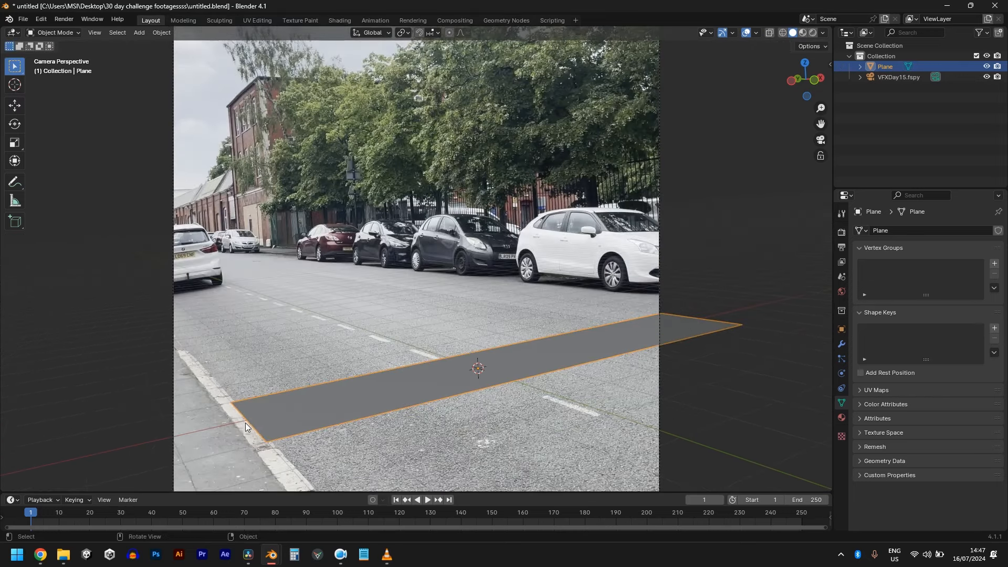
key("Tab")
left_click(246, 421)
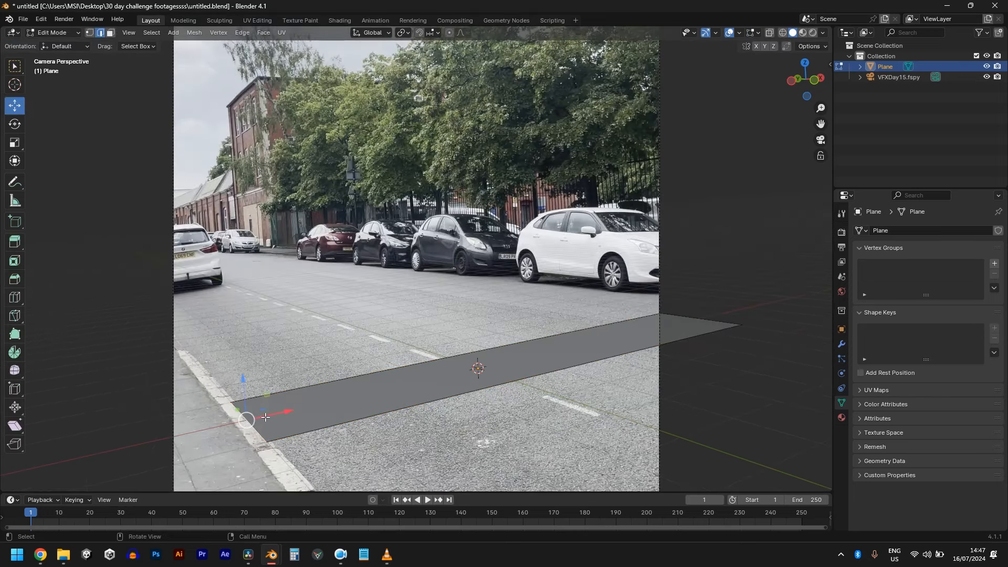
scroll(280, 417, "down", 1)
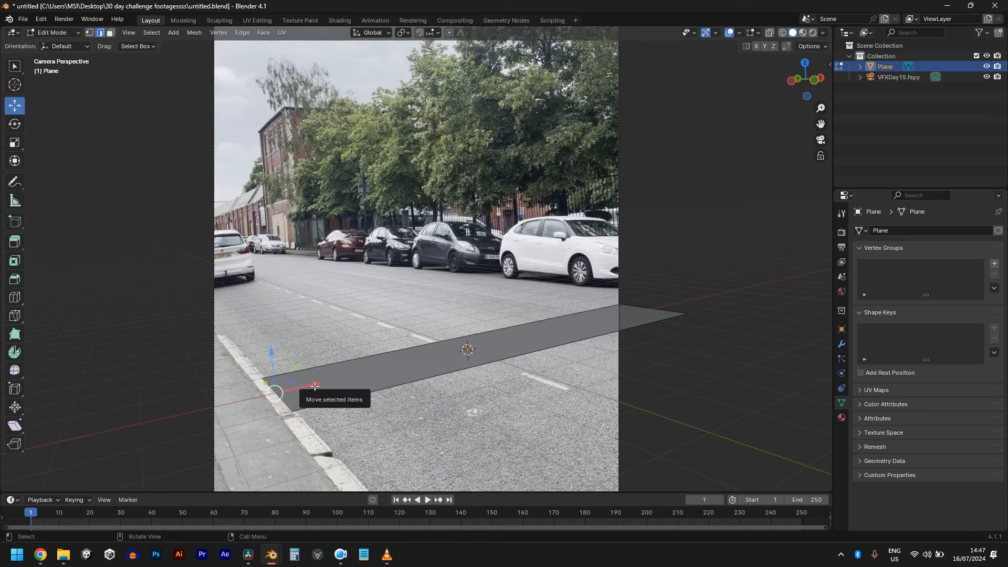
left_click_drag(315, 386, 307, 388)
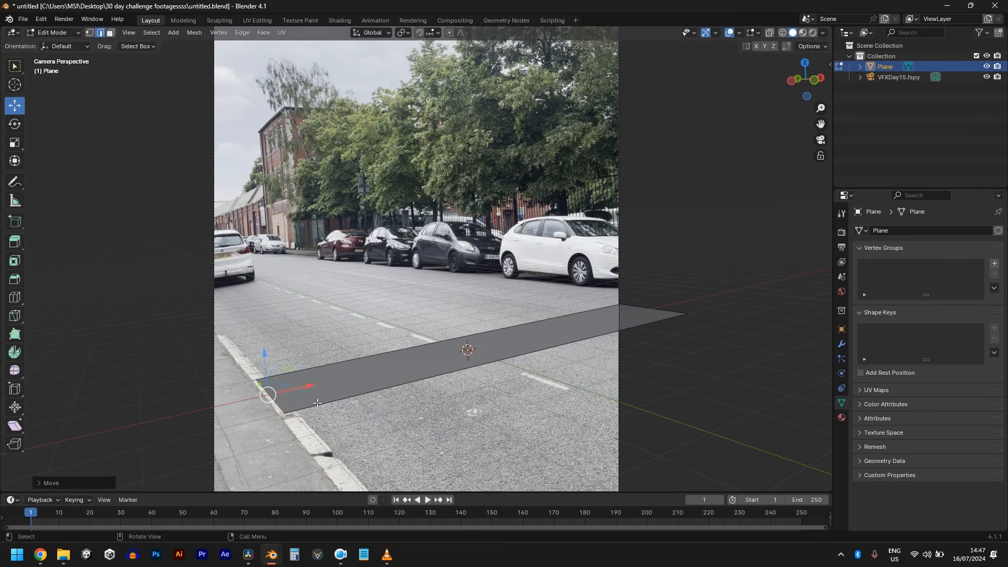
Step: Extrude the kerb-side edge up about 0.25 m along Z and outward along X to form the kerb and pavement
key("g")
key("z")
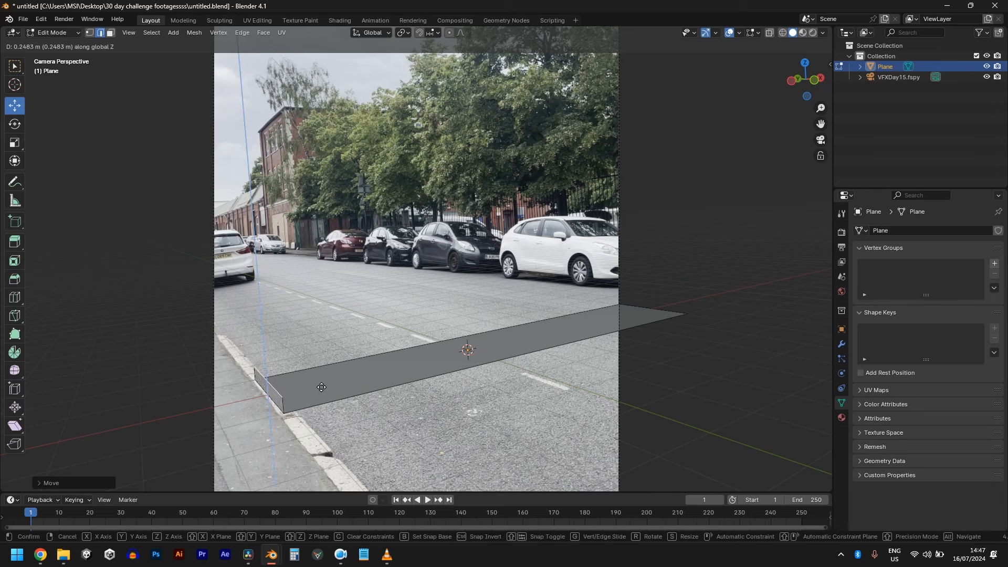
left_click(321, 388)
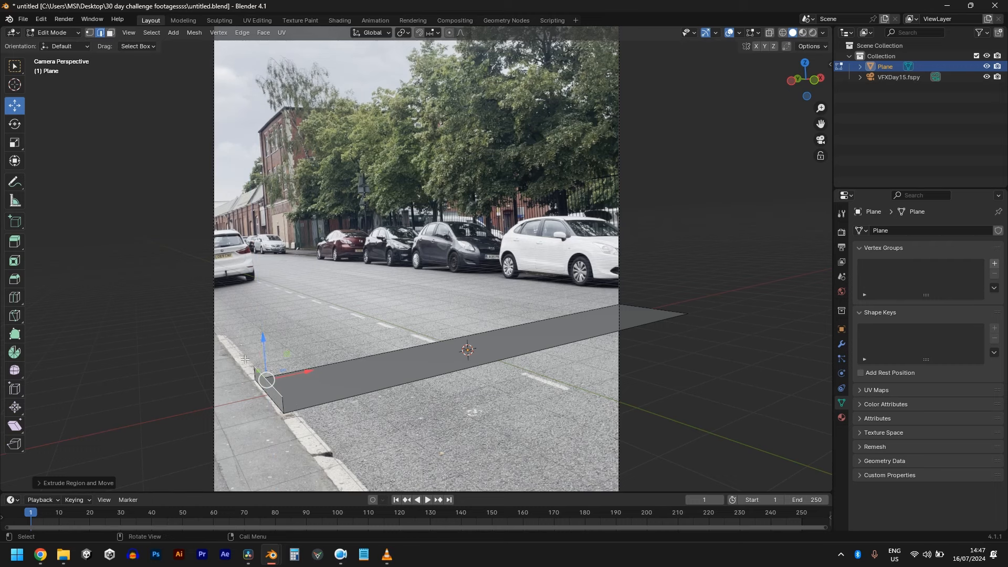
key("e")
key("x")
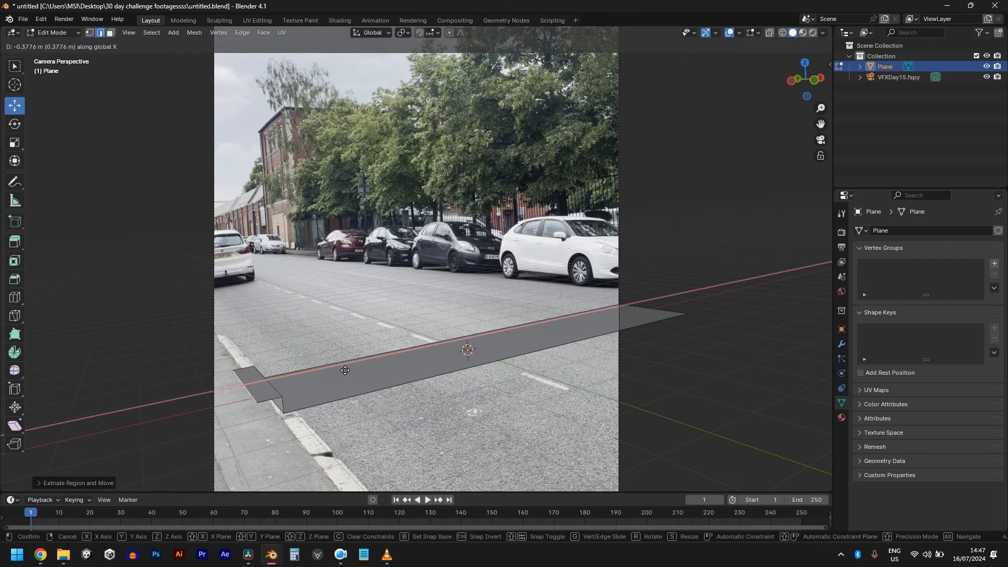
left_click(335, 383)
key("Tab")
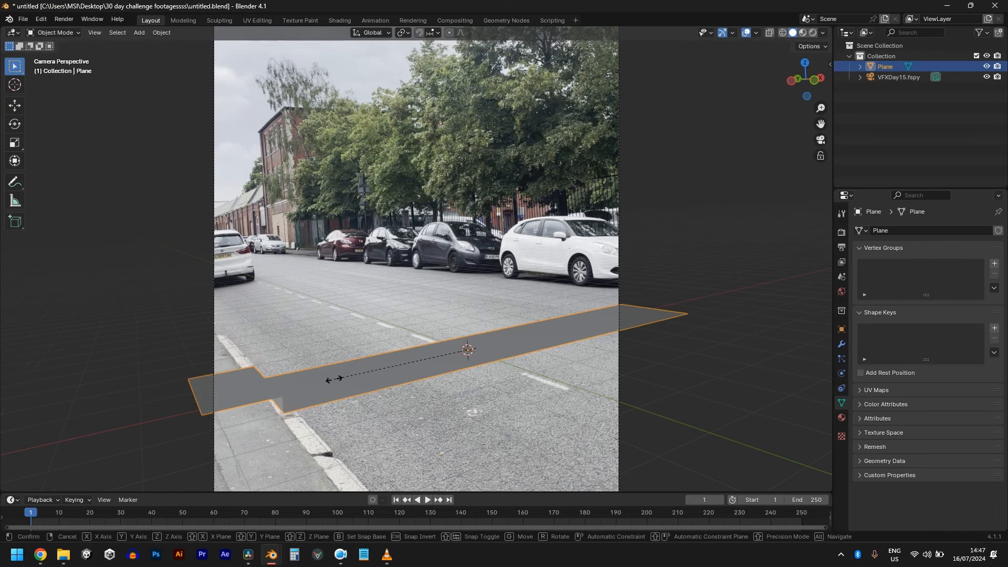
Step: Stretch the road and pavement mesh along Y until it extends past the near end of the camera frame
key("s")
key("y")
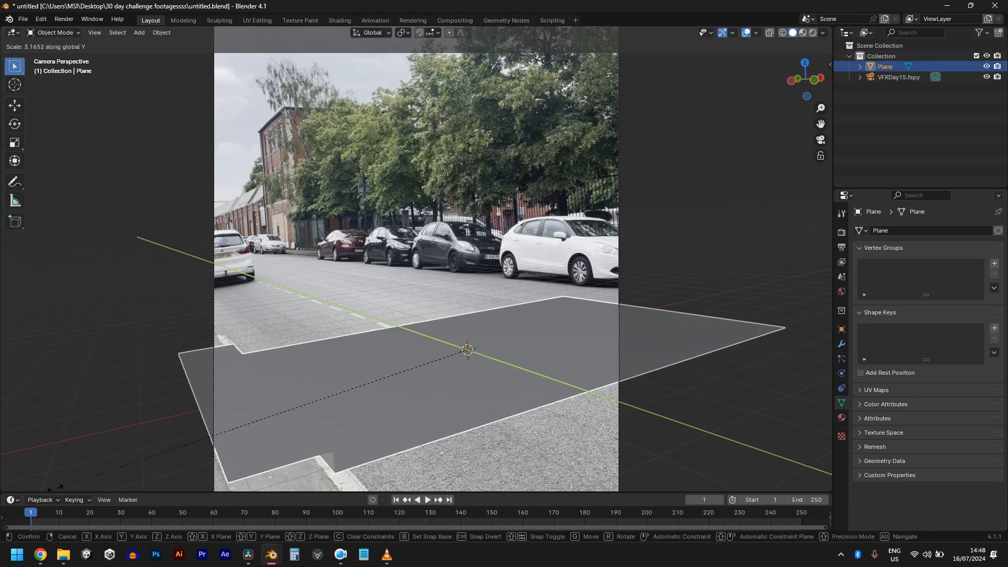
key("s")
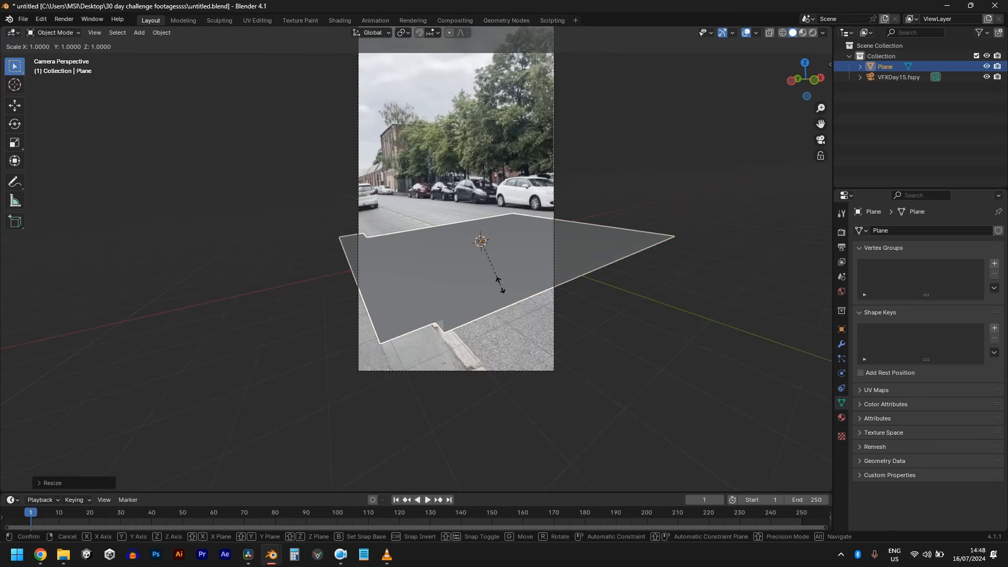
key("y")
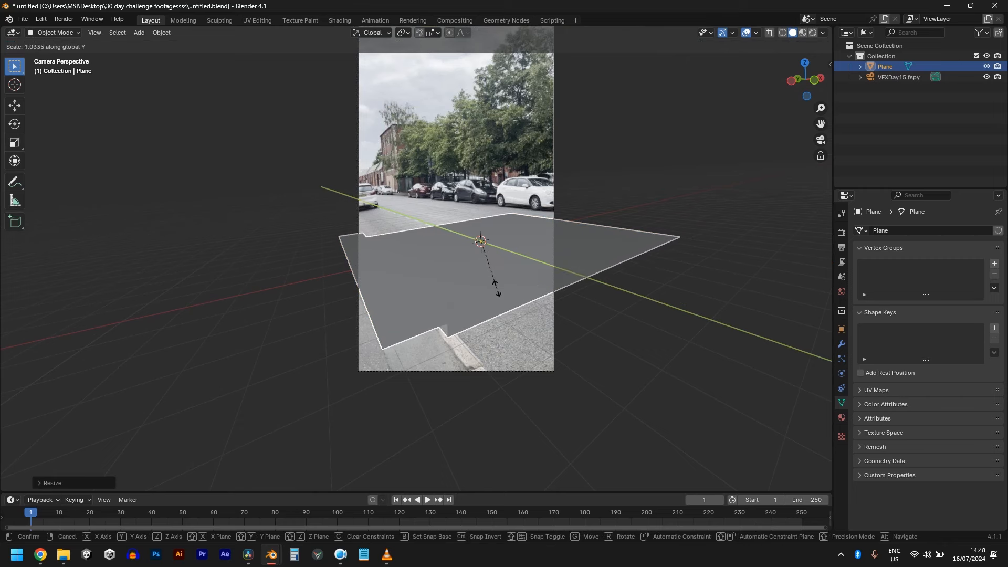
left_click(488, 312)
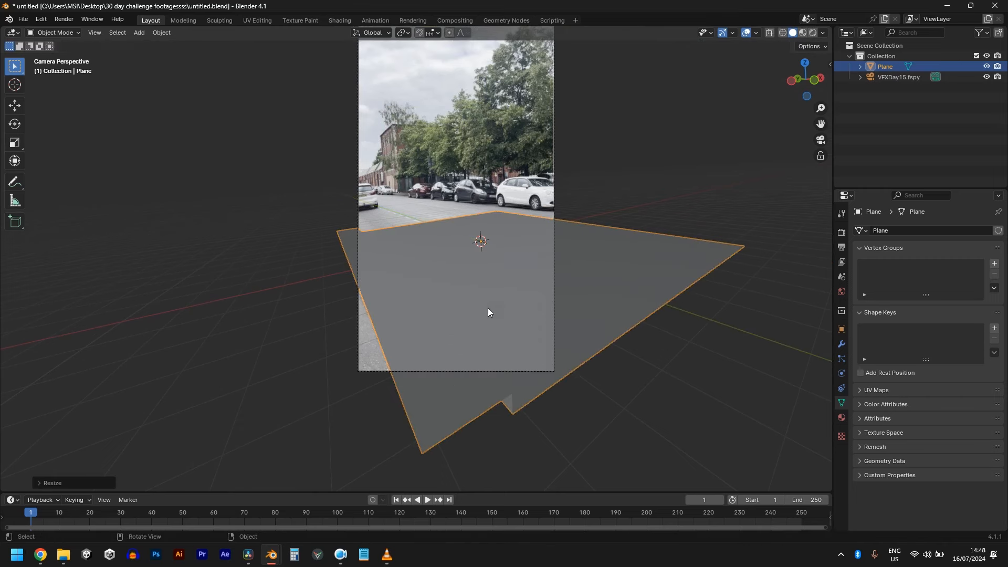
Step: Move the pavement's outer edge outward along X to cover the rest of the pavement, and inspect the mesh outside the camera view
scroll(487, 277, "up", 2)
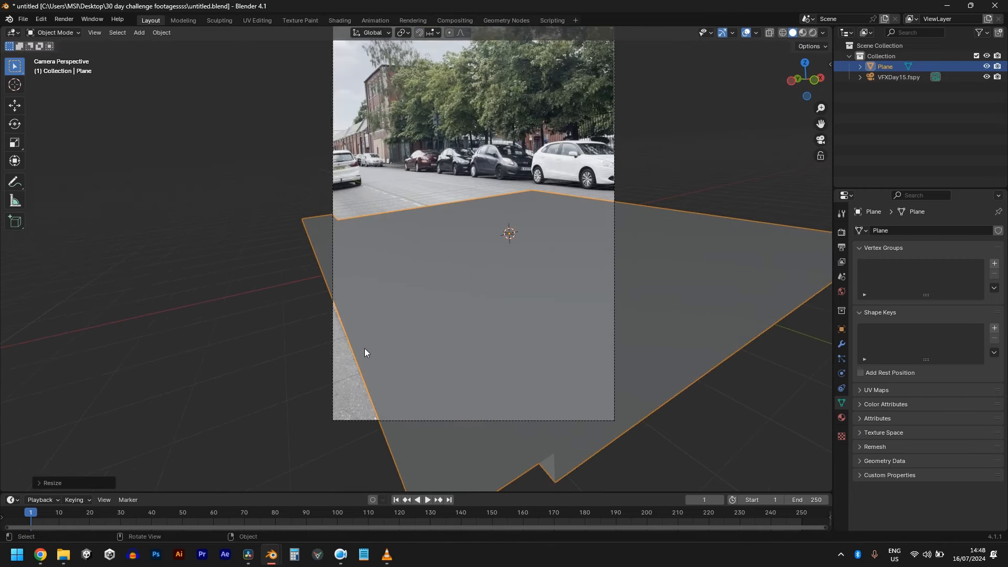
key("Tab")
left_click_drag(360, 256, 337, 261)
key("Tab")
middle_click_drag(471, 268, 332, 330)
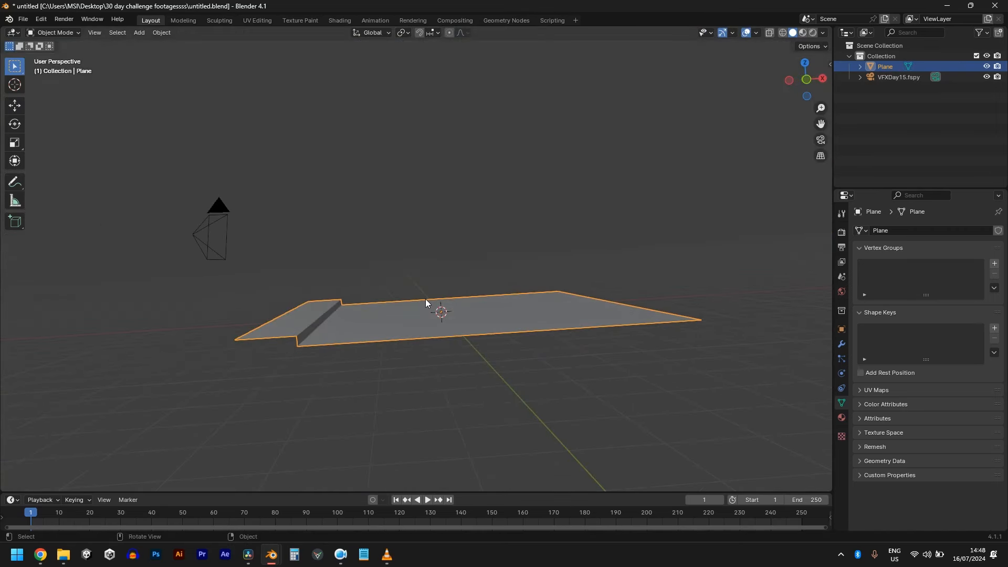
Step: From the camera view, move the road edge opposite the kerb outward along X toward the parked cars
key("KP_0")
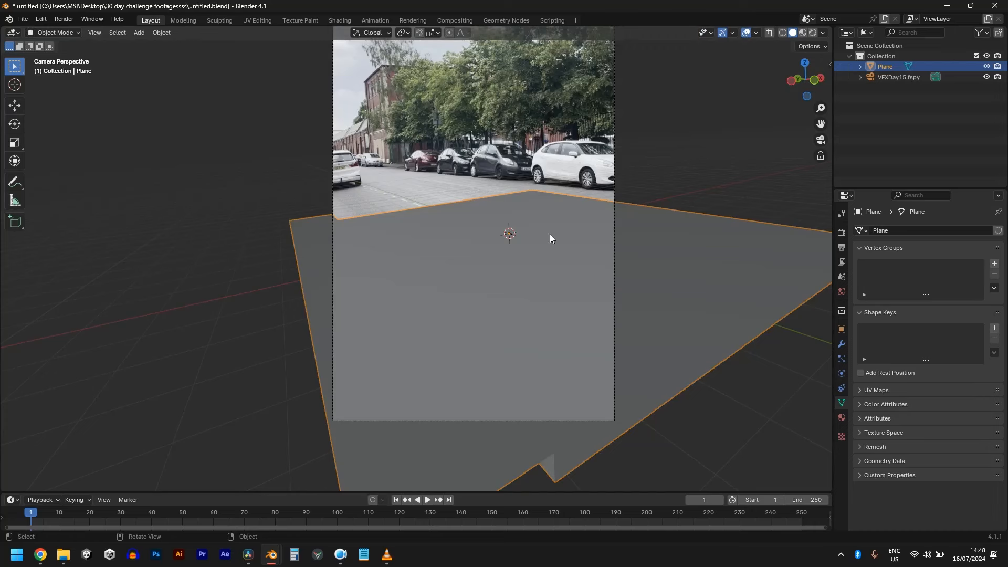
scroll(556, 231, "up", 1)
key("Tab")
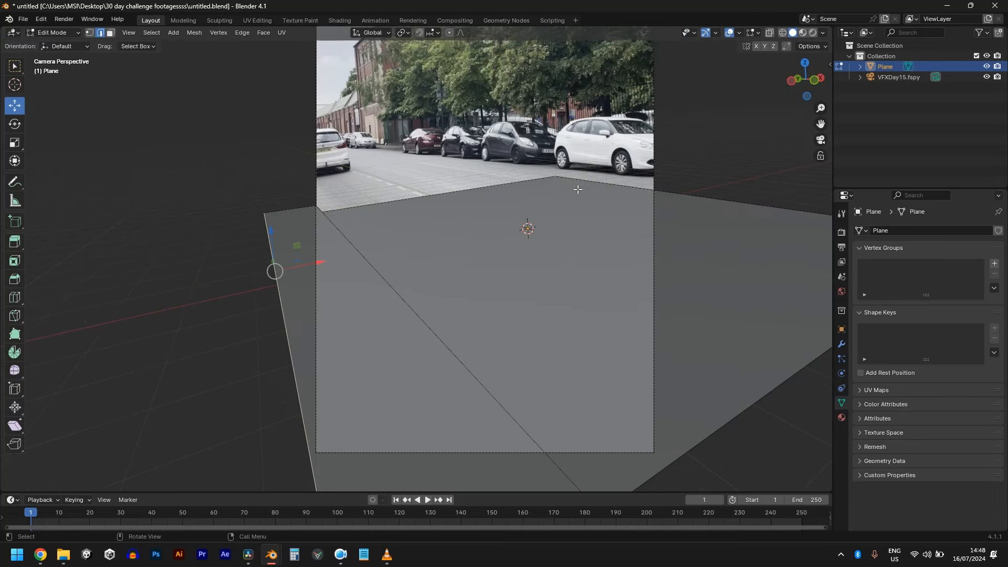
left_click(608, 188)
left_click_drag(702, 190, 785, 160)
Step: Scale the whole road and pavement object up along Y so it reaches farther down the street
key("Tab")
key("s")
key("y")
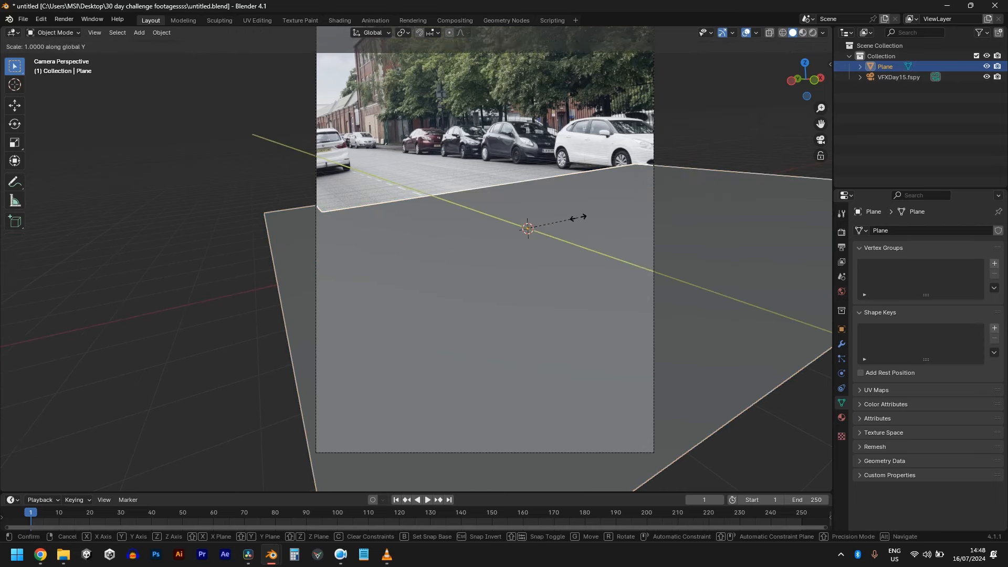
left_click(703, 331)
scroll(604, 295, "down", 5)
scroll(603, 295, "up", 1)
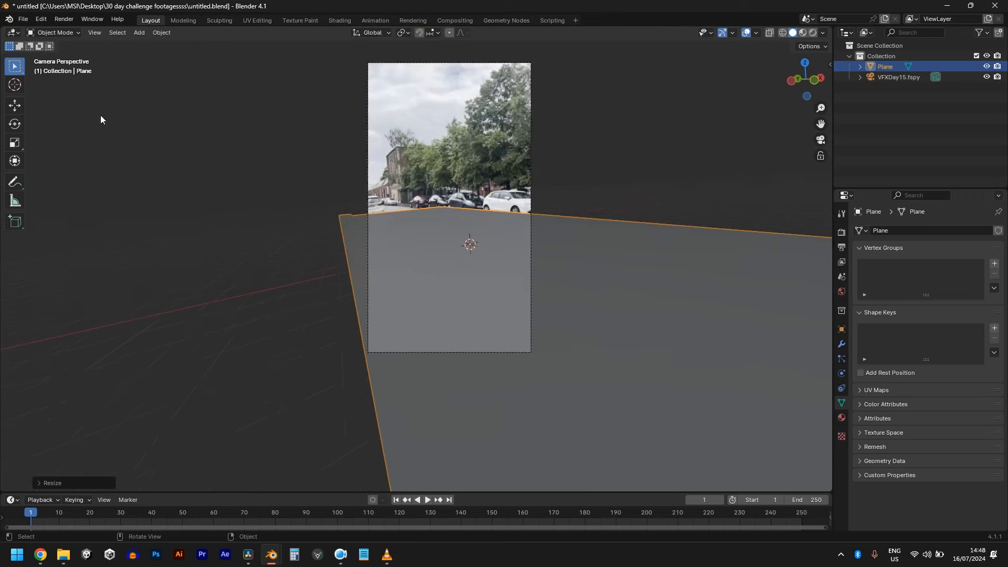
Step: Move the road and pavement object along Y to about 18.4 m so it covers the street in the camera frame
scroll(546, 287, "up", 1)
key("g")
key("y")
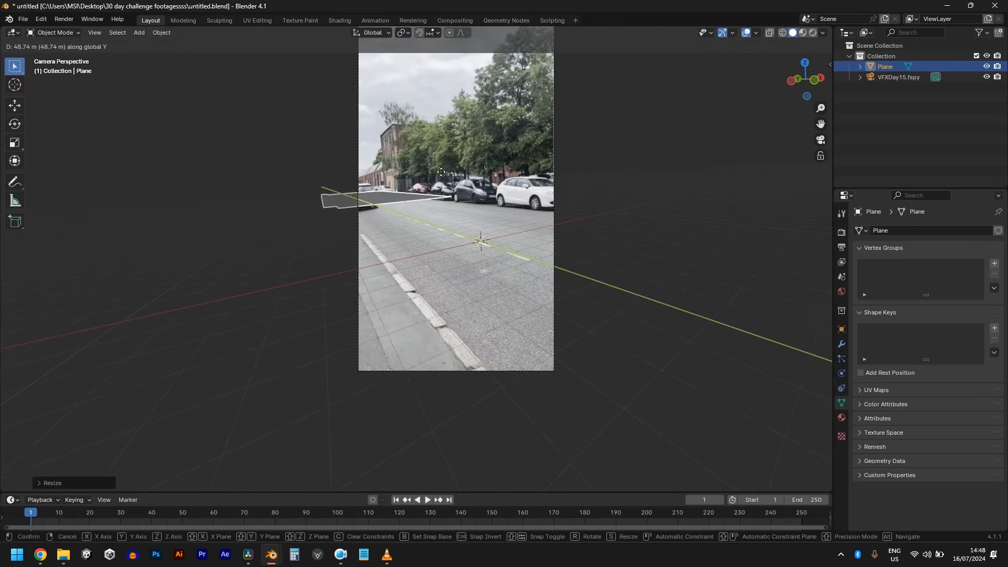
left_click(461, 209)
scroll(457, 212, "up", 3)
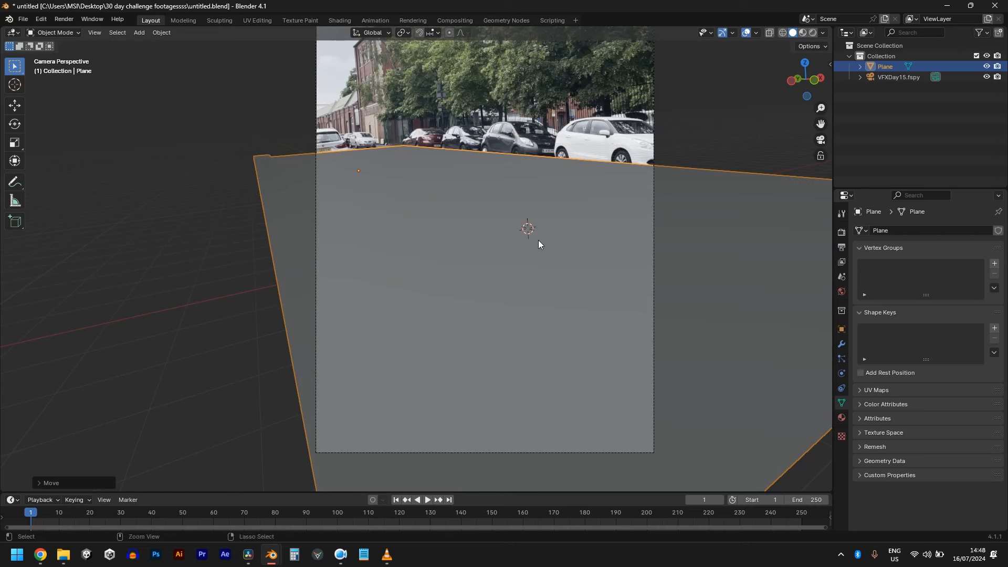
scroll(630, 216, "up", 1)
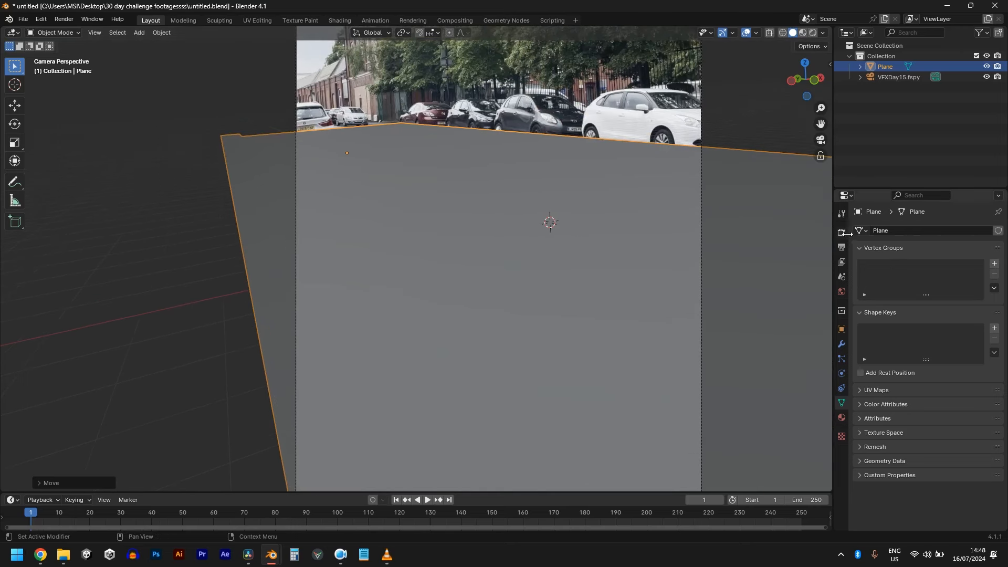
Step: Add a cube and raise its mesh 1 m along Z in Edit Mode so it sits on the road
key("shift+a")
left_click(618, 235)
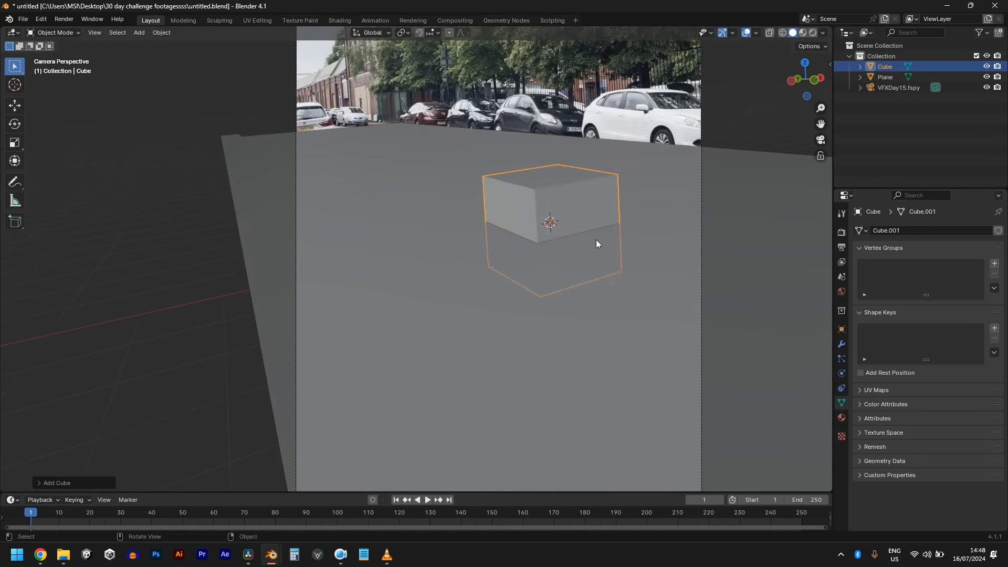
key("Tab")
type("gz1")
key("Return")
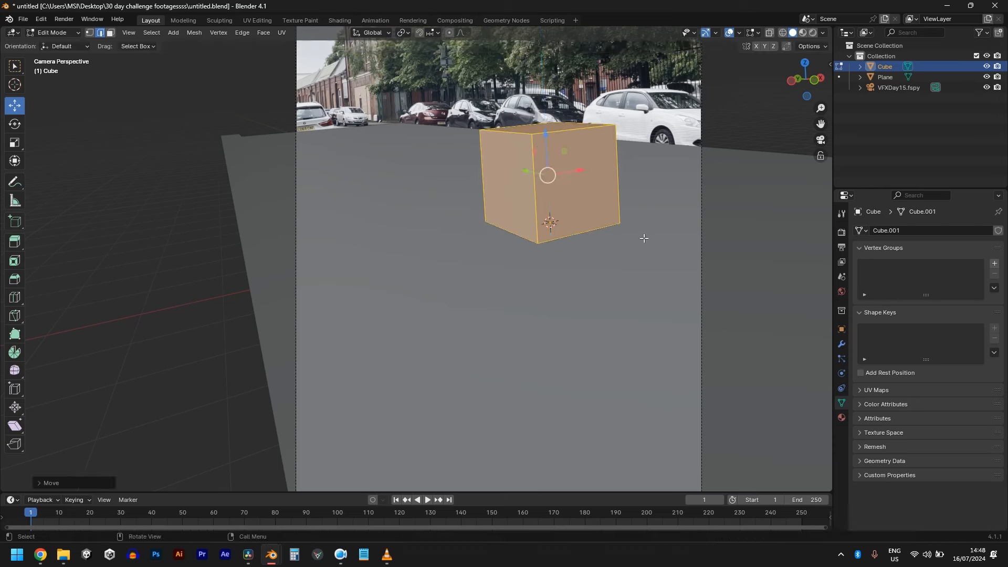
key("Tab")
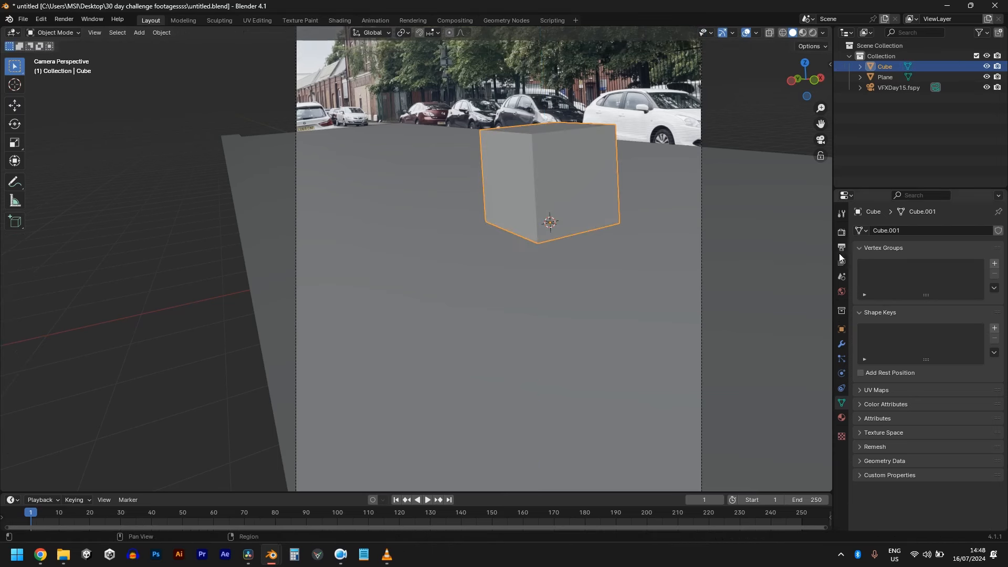
Step: Set the world background colour to an Environment Texture and load schadowplatz_2k.hdr
left_click(842, 292)
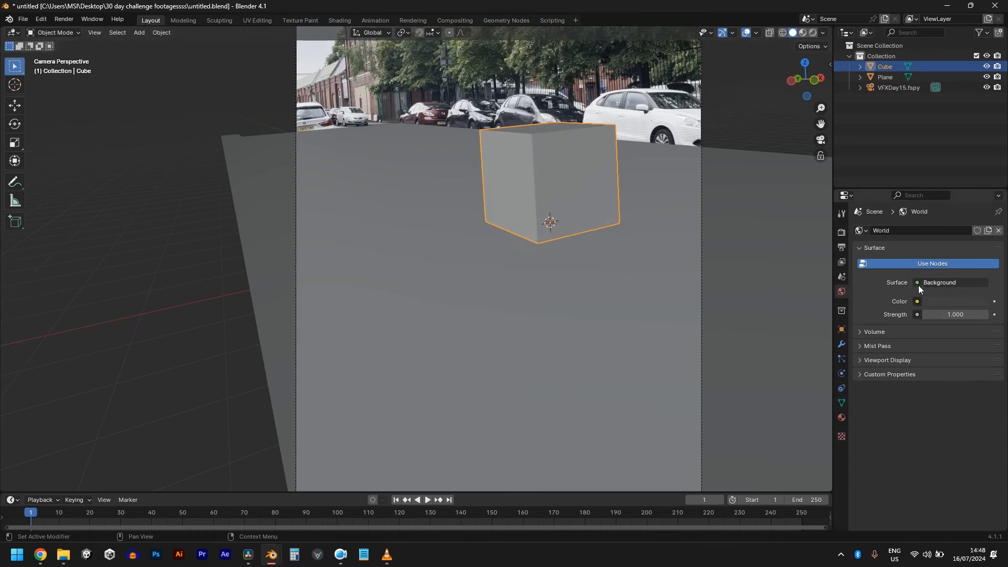
left_click(918, 300)
left_click(717, 348)
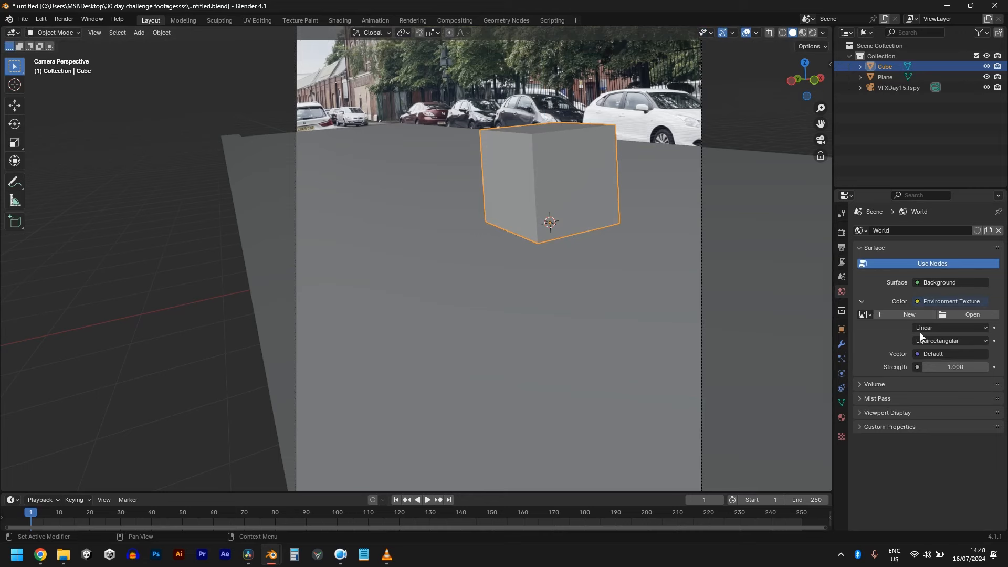
left_click(966, 316)
double_click(493, 210)
Step: Move the cube along X across the road toward the kerb
scroll(533, 171, "down", 2)
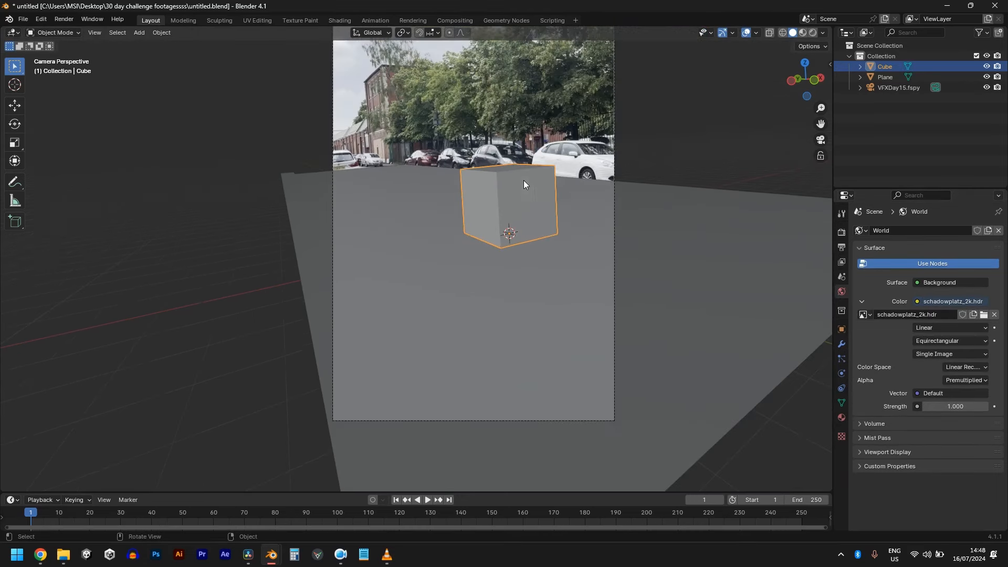
key("g")
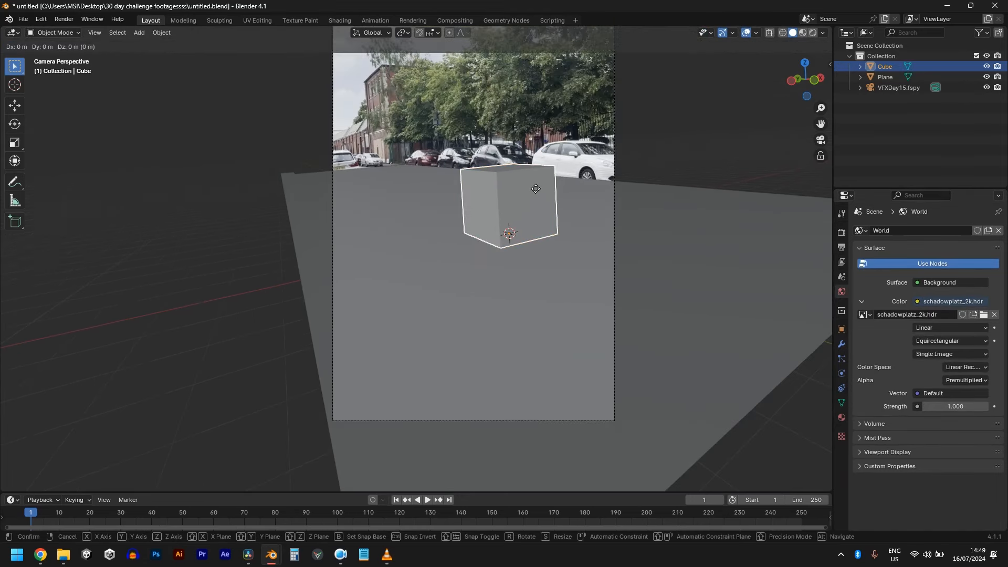
key("x")
left_click(504, 189)
Step: Set the render engine to Cycles with GPU Compute and display the viewport in rendered shading
left_click(843, 233)
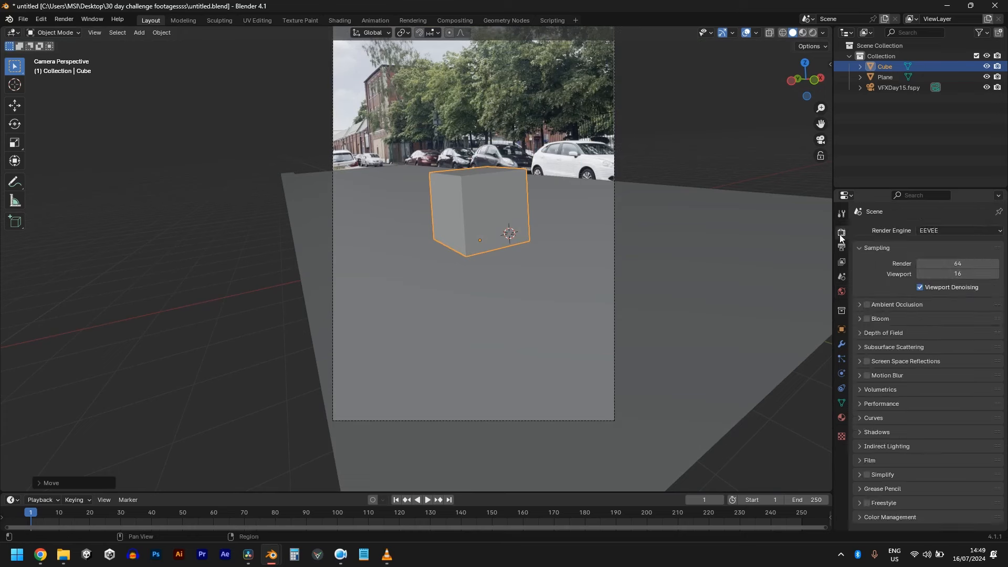
left_click(943, 238)
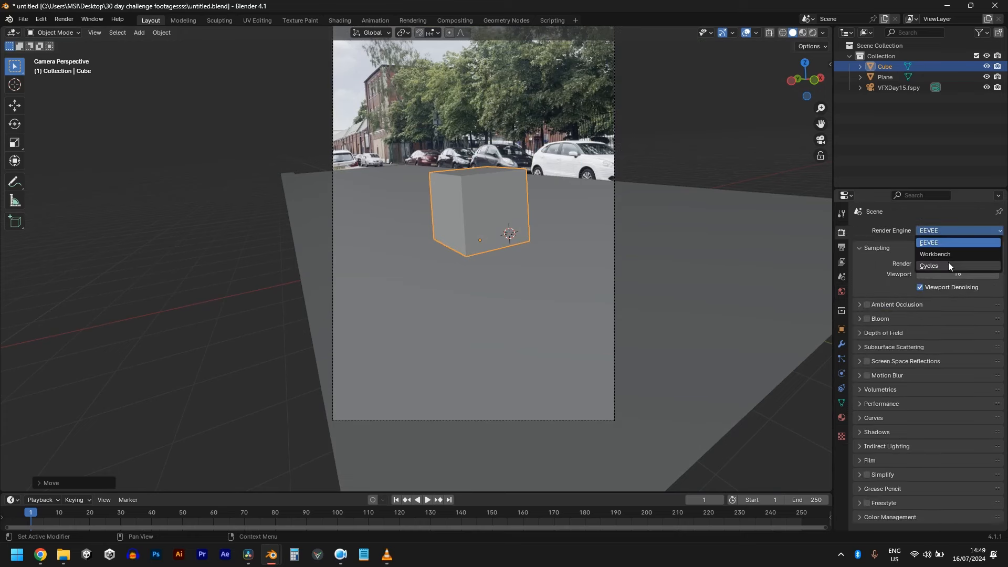
left_click(949, 262)
left_click(941, 256)
left_click(940, 280)
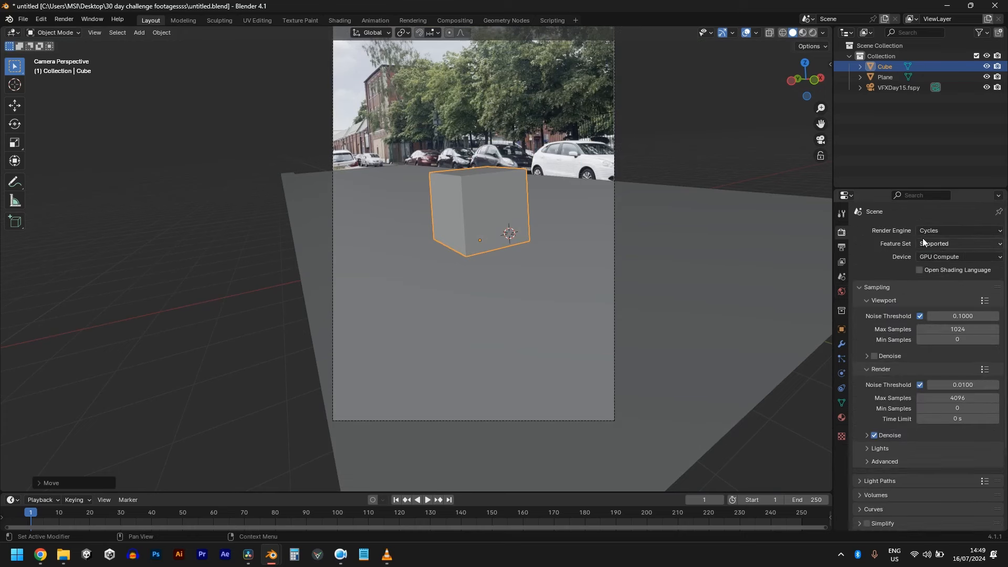
left_click(813, 32)
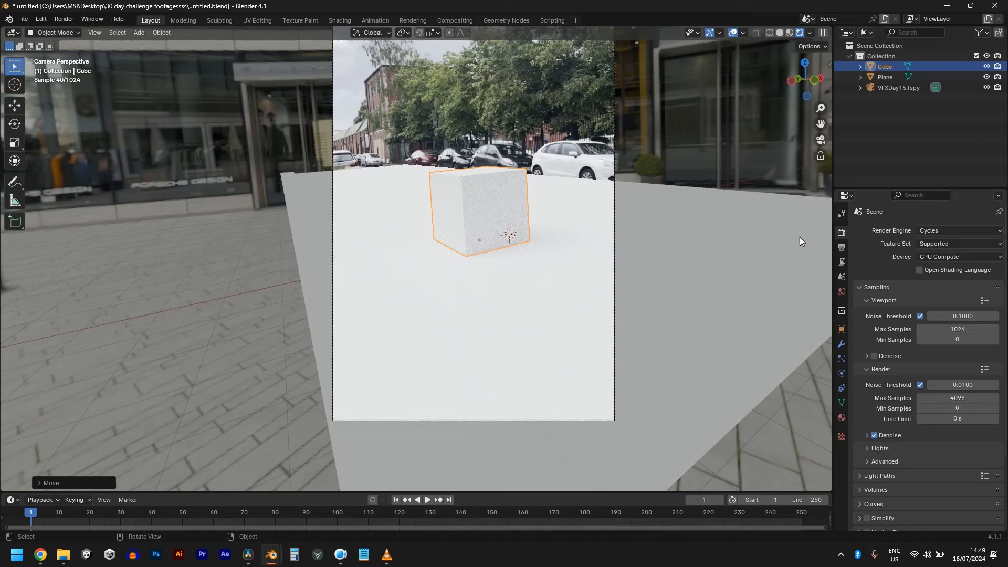
Step: Make the render's film background transparent
scroll(896, 424, "down", 4)
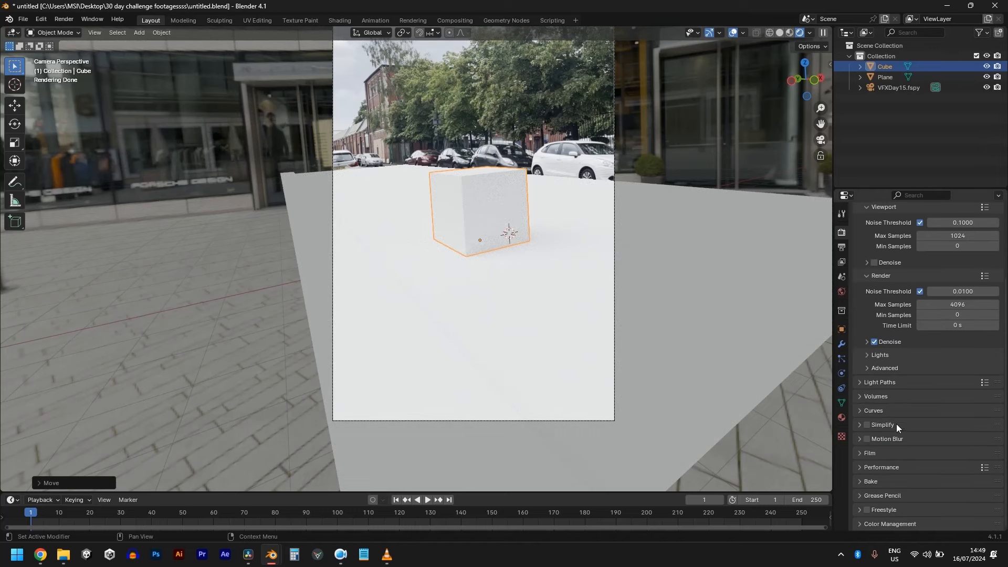
left_click(874, 458)
scroll(874, 471, "down", 2)
left_click(874, 487)
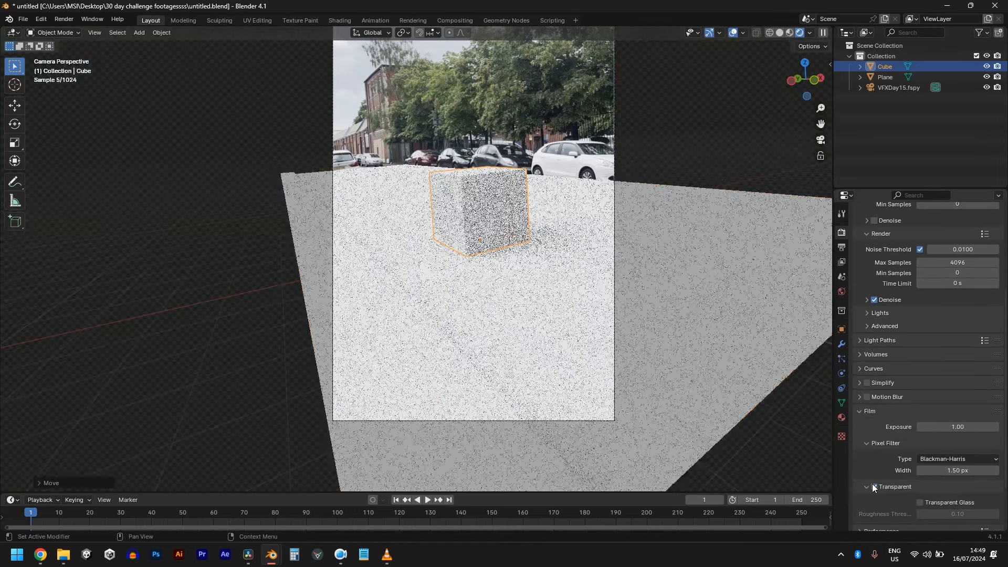
Step: Hide the road plane to view the cube directly against the street photo
left_click(730, 259)
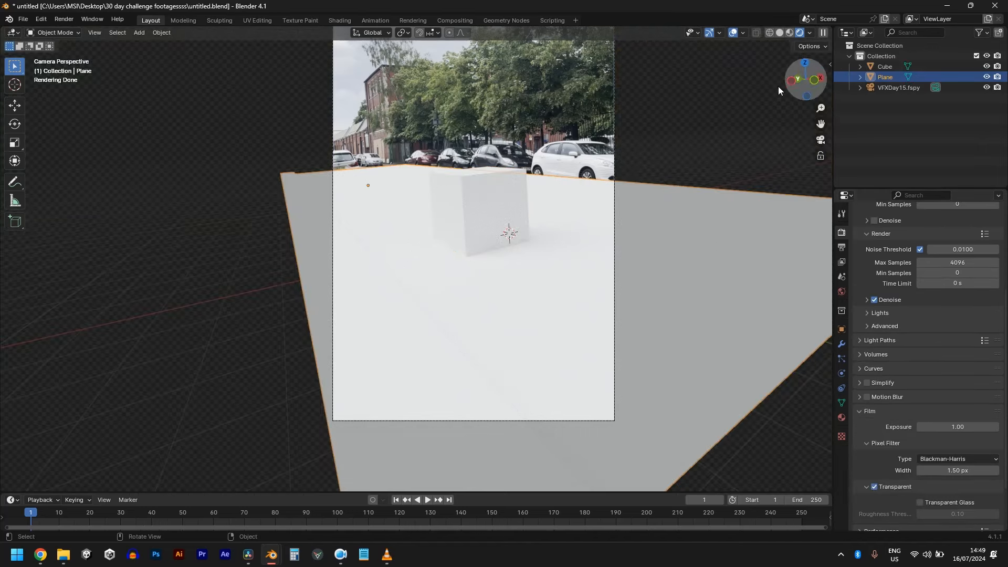
left_click(987, 78)
scroll(493, 322, "up", 2)
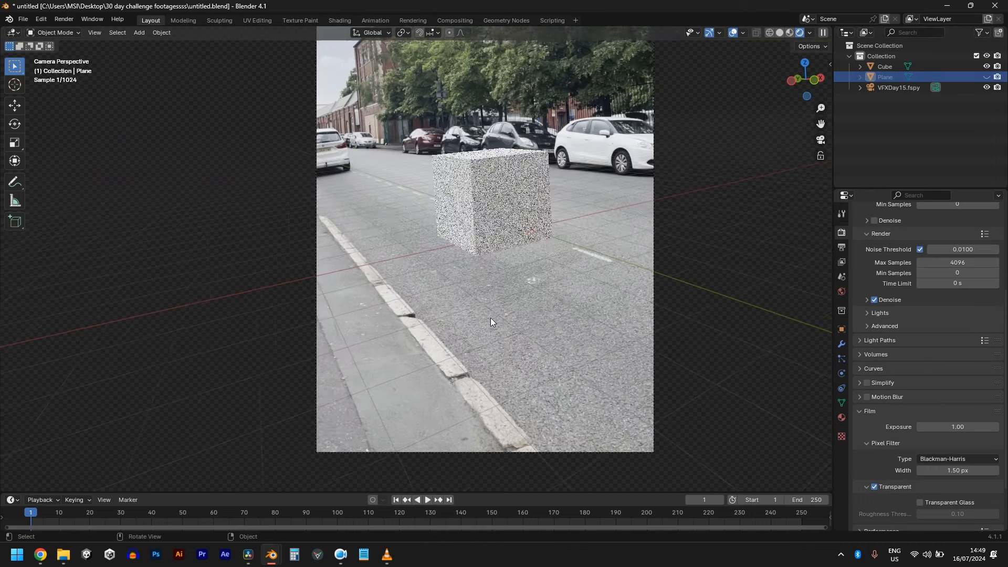
Step: Give the cube a new material with a dark purple-blue base colour: hue 0.691, saturation 0.648, value 0.174
left_click(531, 186)
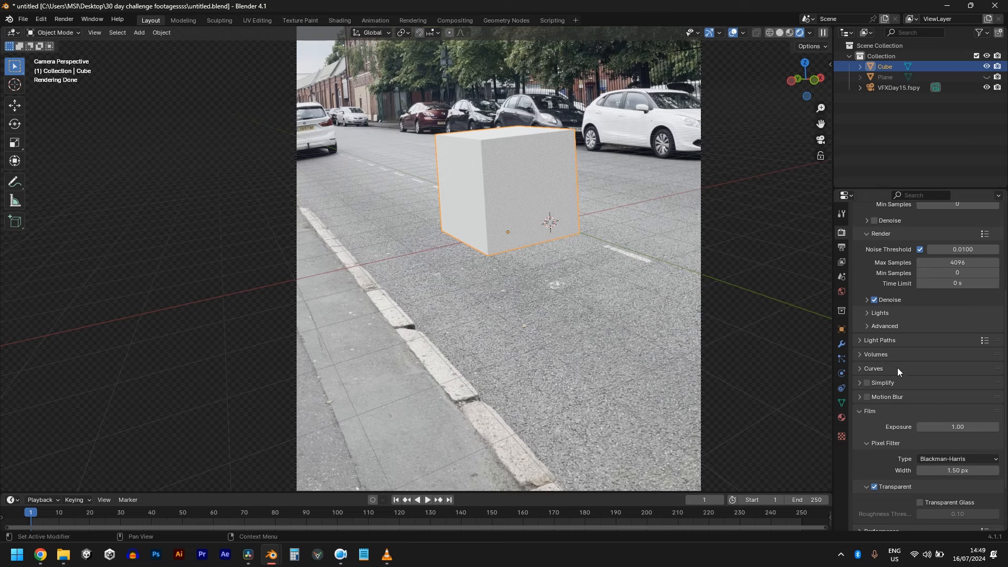
scroll(897, 368, "up", 5)
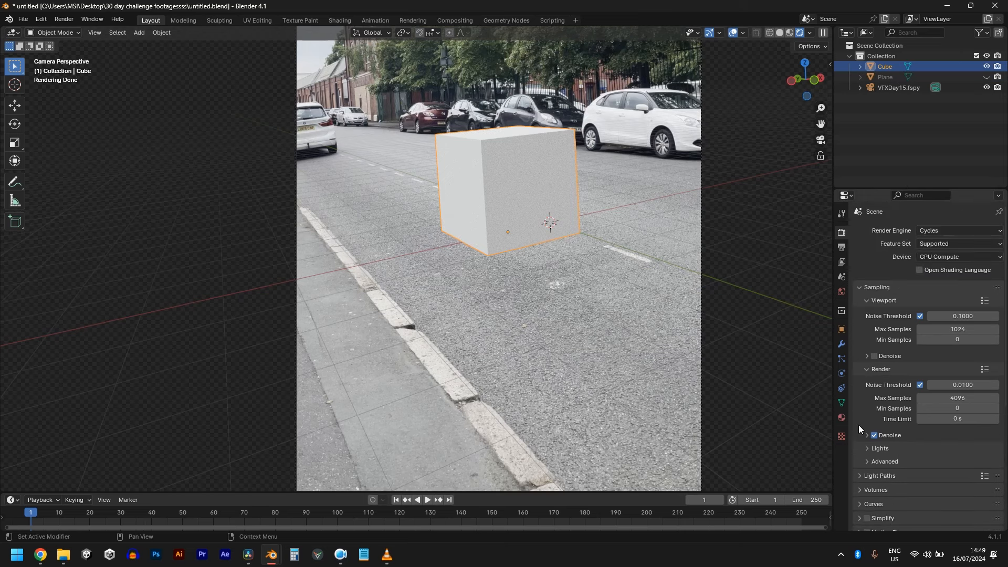
left_click(842, 418)
left_click(928, 278)
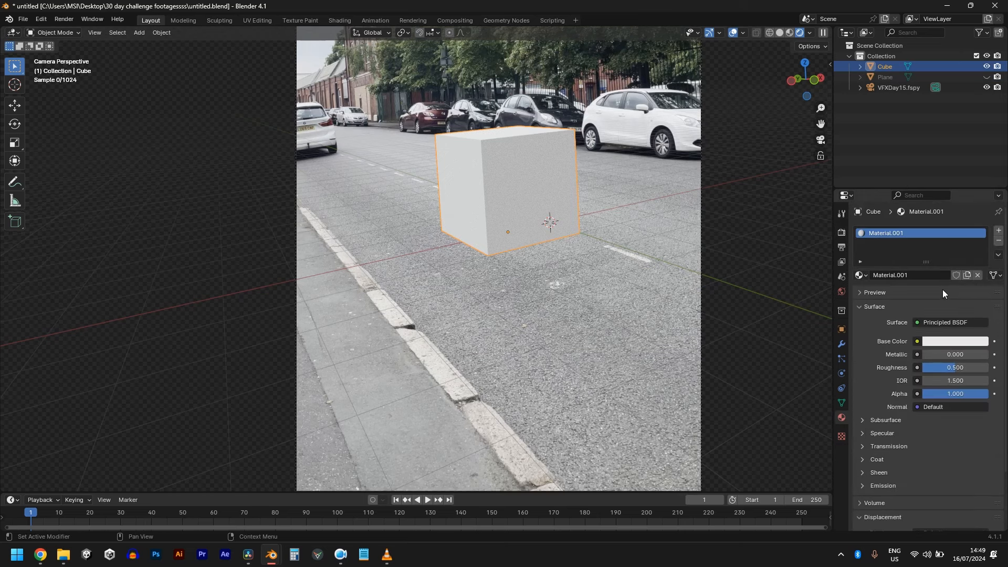
left_click(955, 342)
scroll(956, 214, "down", 5)
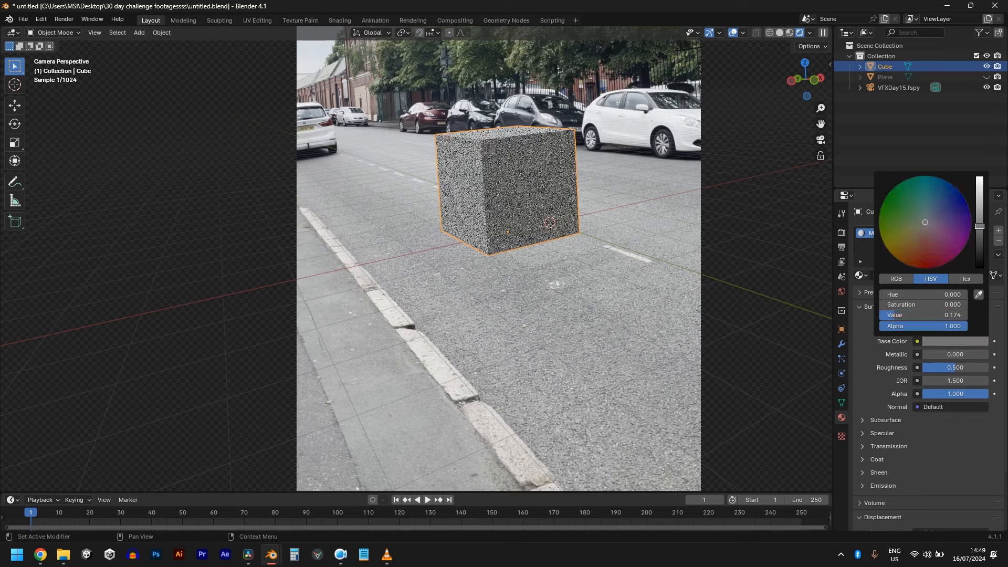
left_click(949, 215)
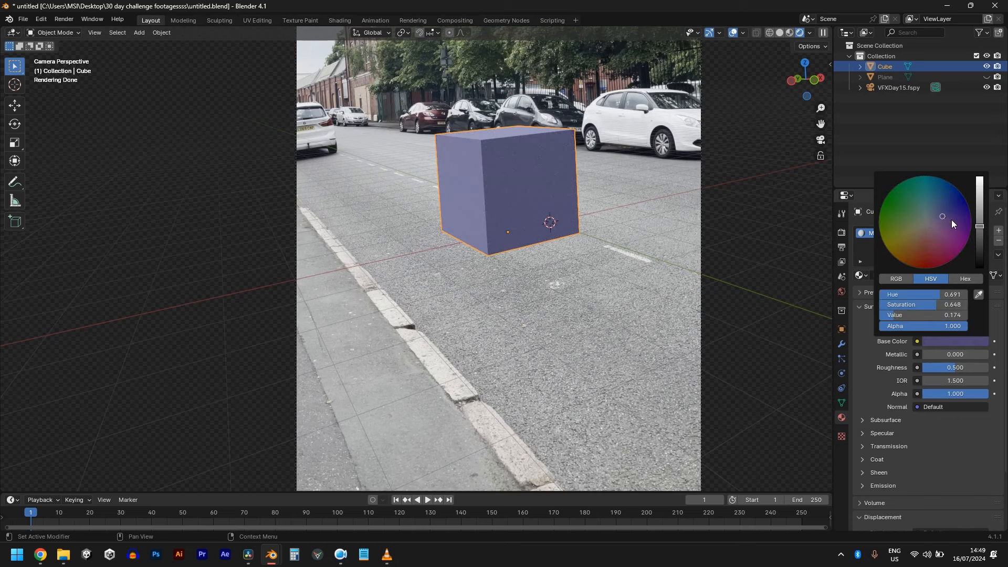
Step: Unhide the road plane and give it a new material with a grey base colour of value 0.209
left_click(986, 77)
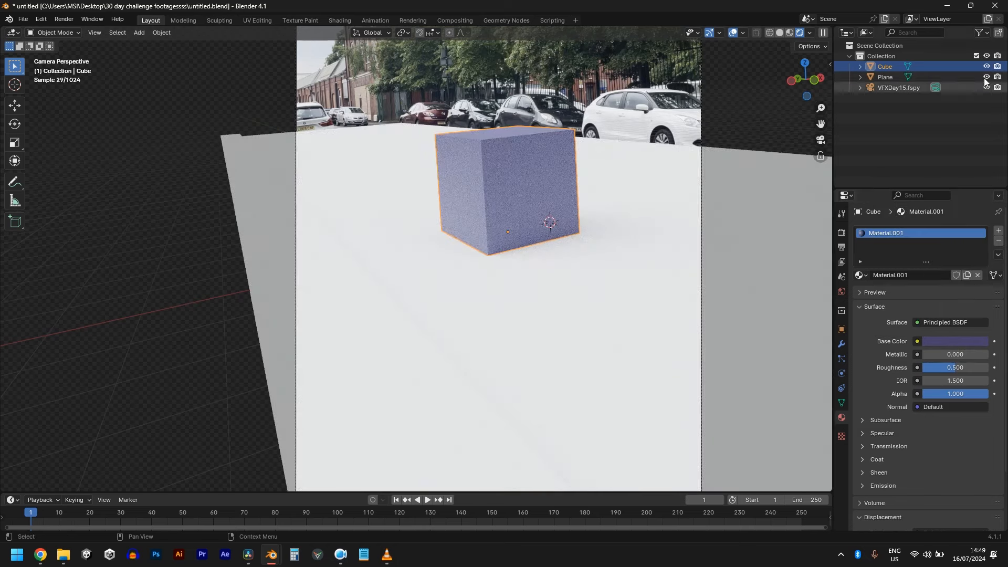
left_click(625, 305)
left_click(944, 276)
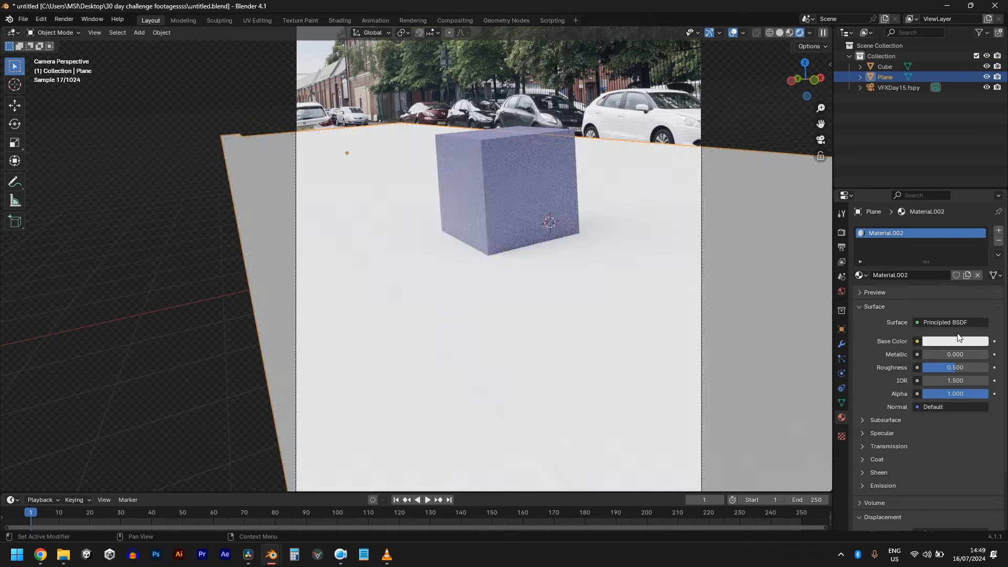
left_click(961, 341)
left_click_drag(984, 214, 982, 226)
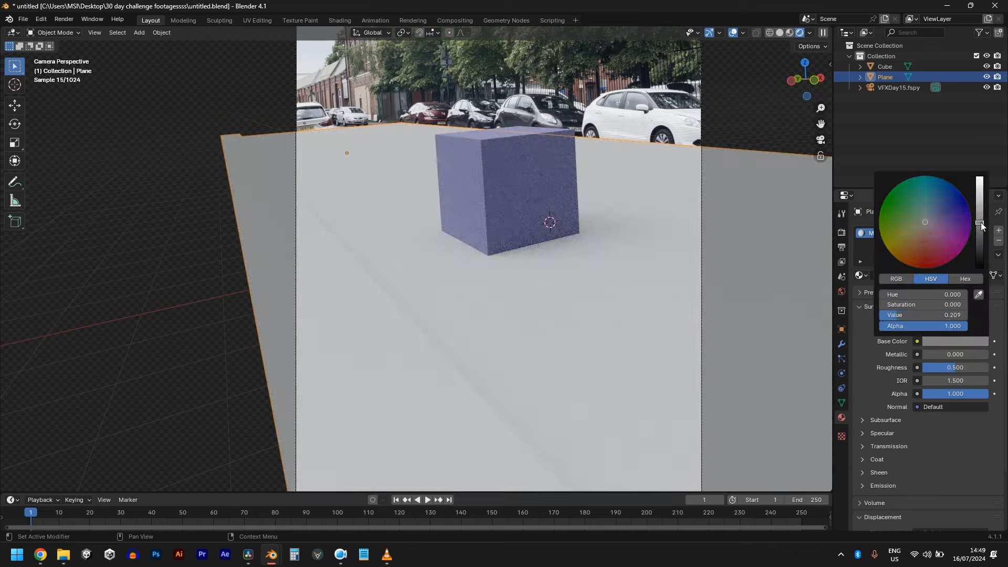
Step: Compare the plane with the photographed road by toggling its visibility, and darken its grey base colour slightly
left_click(987, 77)
left_click(987, 77)
left_click(988, 78)
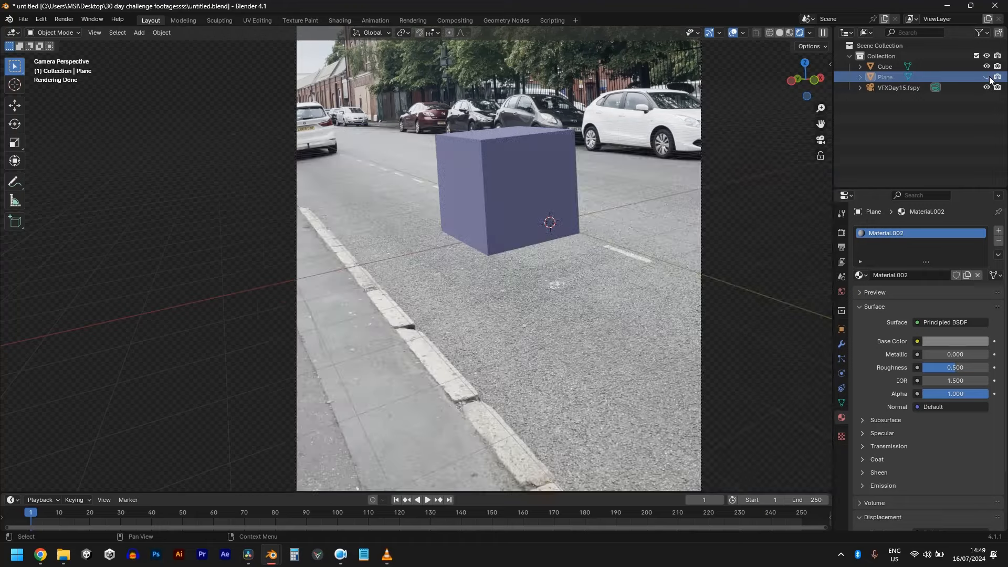
left_click(988, 77)
left_click(983, 341)
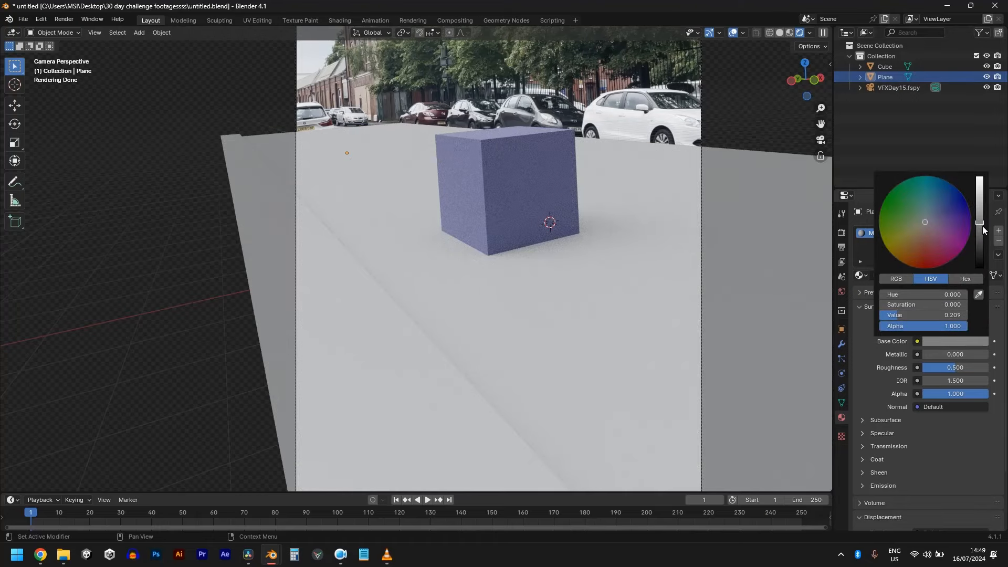
left_click_drag(982, 223, 982, 226)
left_click(638, 295)
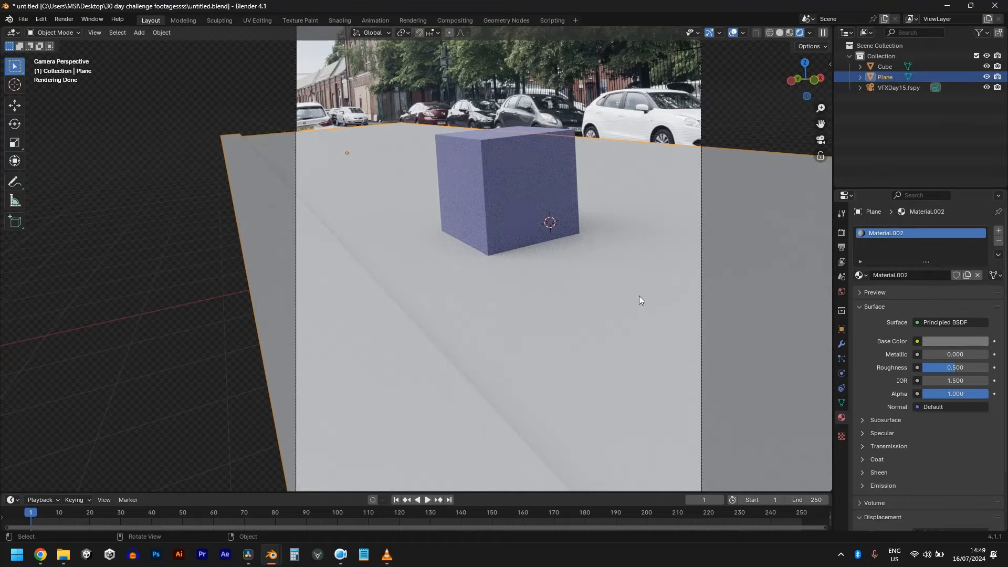
Step: Turn the road plane into a shadow catcher in its object visibility settings
left_click(841, 329)
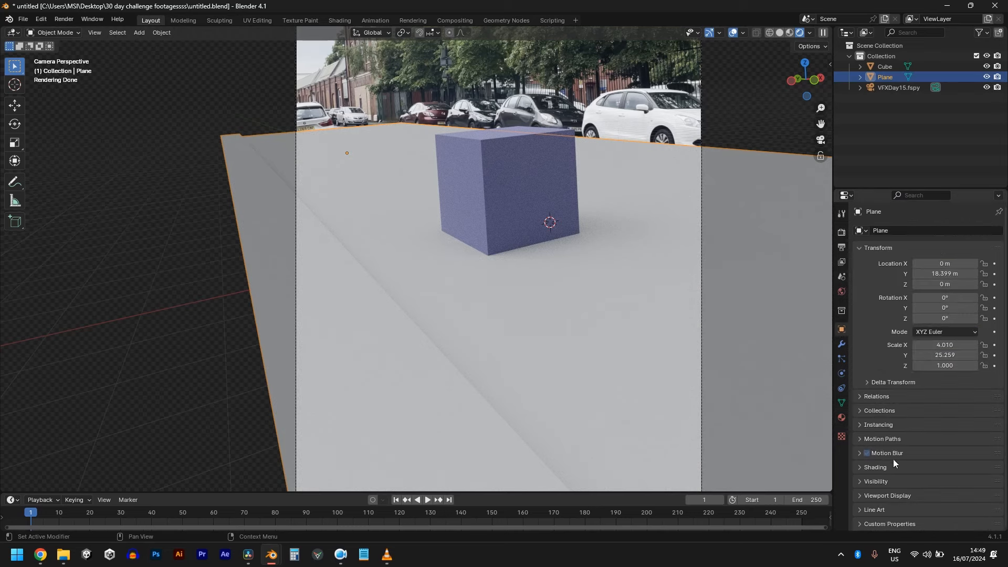
left_click(896, 482)
scroll(914, 467, "down", 5)
left_click(917, 410)
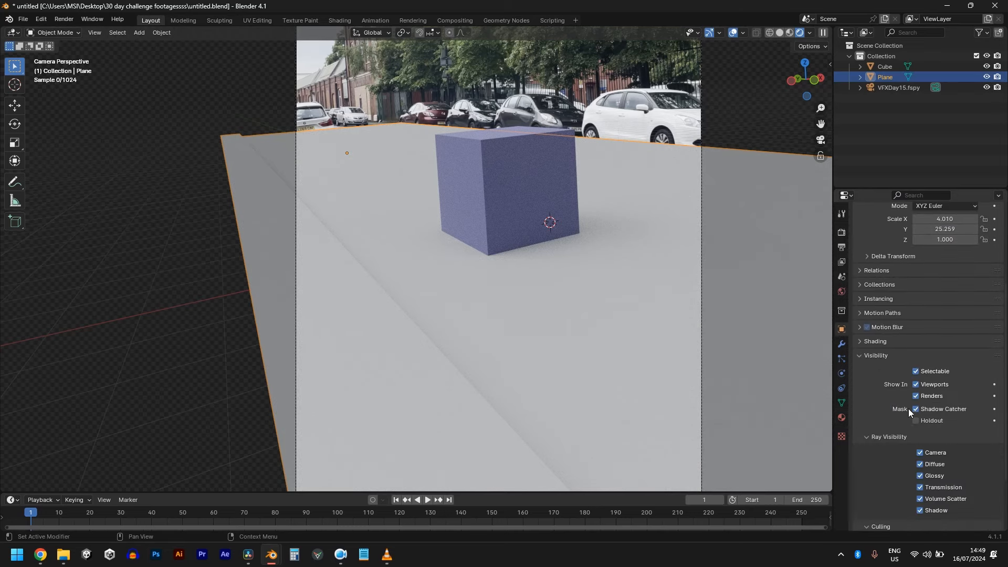
Step: Check the cube's shadow on the photographed road up close and save the file
scroll(670, 315, "up", 4)
scroll(684, 281, "down", 4)
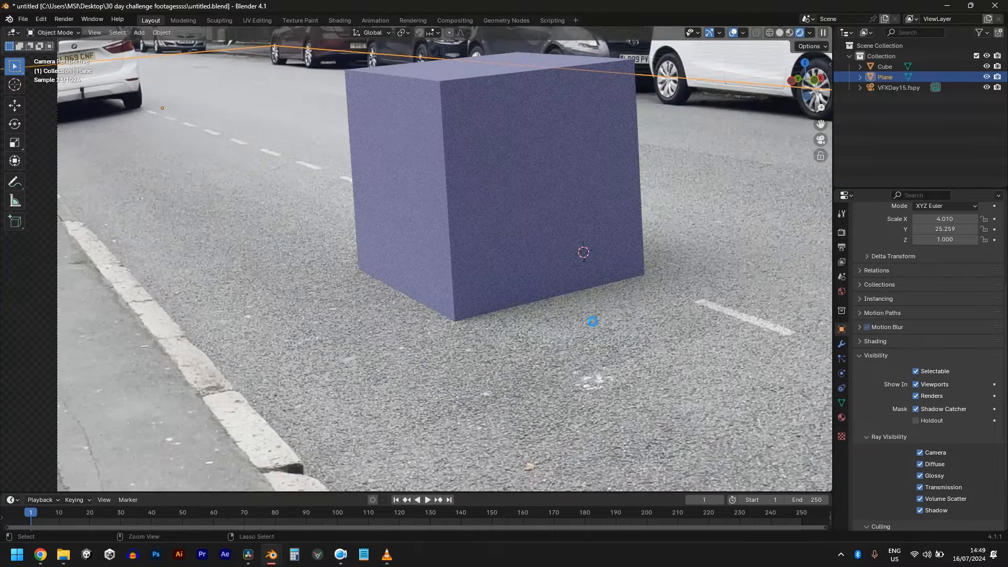
key("ctrl+s")
Step: Try unlinking the road plane's material to compare its light bounce on the cube, and undo the removal
left_click(841, 417)
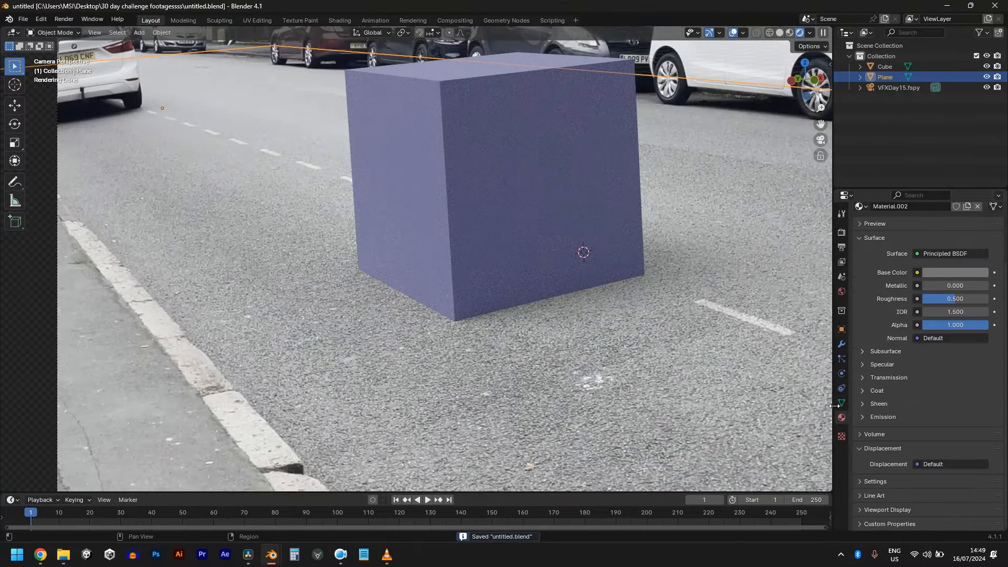
scroll(983, 339, "up", 3)
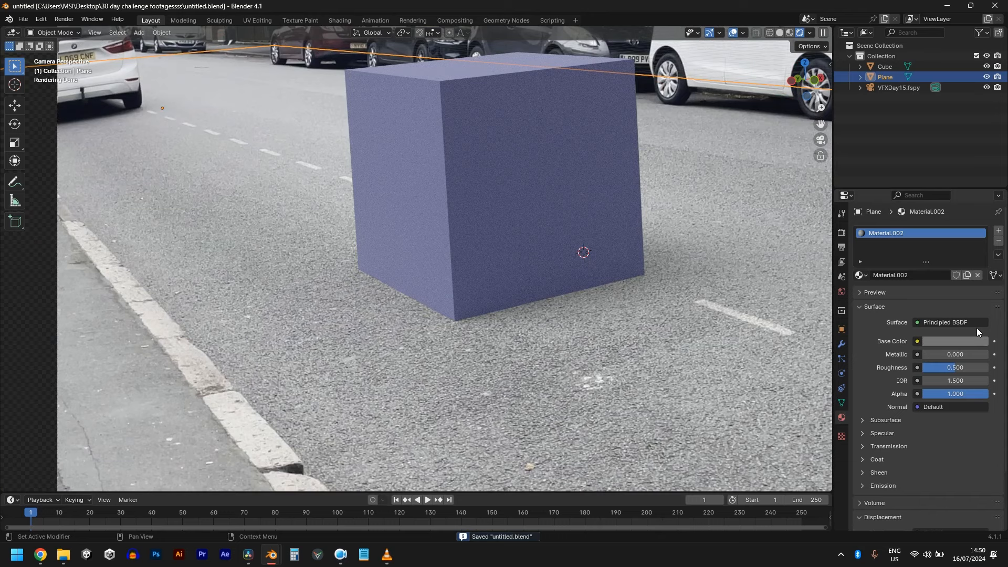
left_click(978, 275)
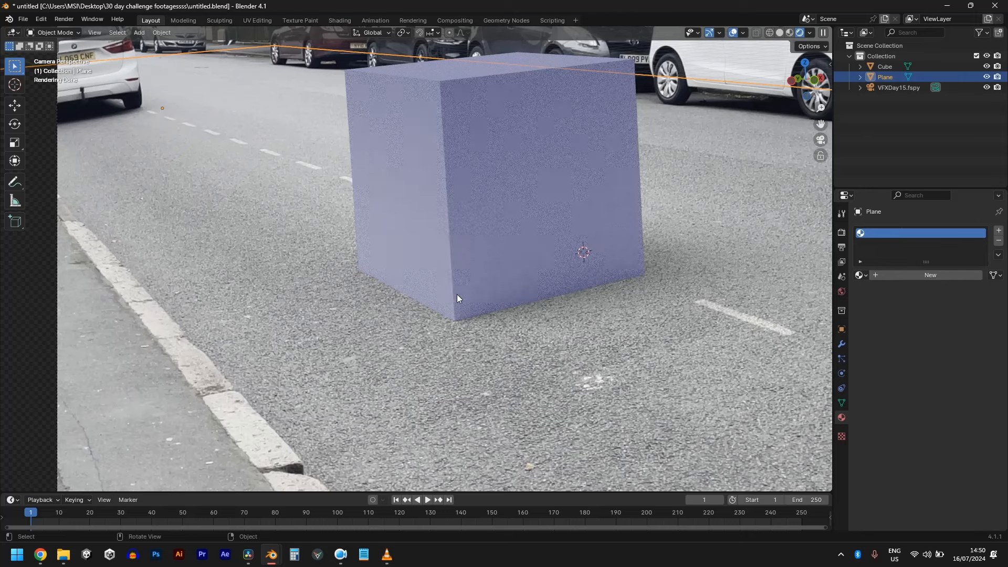
key("ctrl+z")
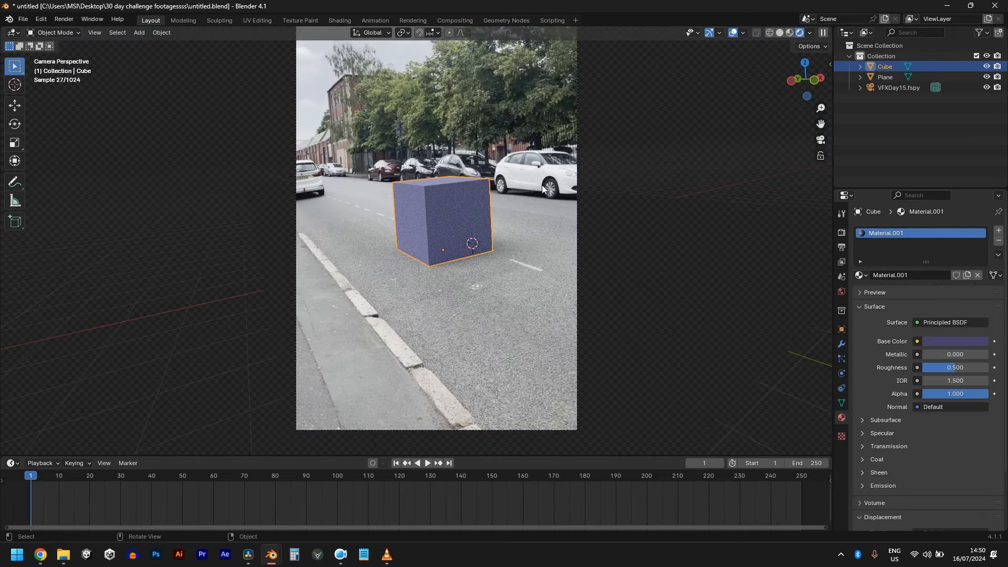
Step: Delete the purple-blue cube from the scene
scroll(480, 238, "up", 2)
middle_click_drag(480, 238, 455, 345)
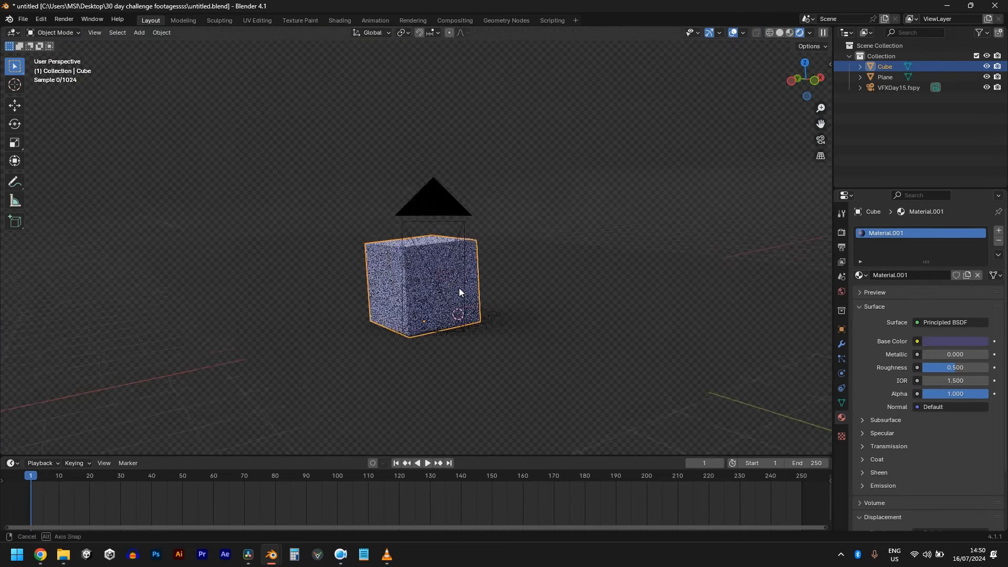
scroll(455, 345, "up", 3)
key("x")
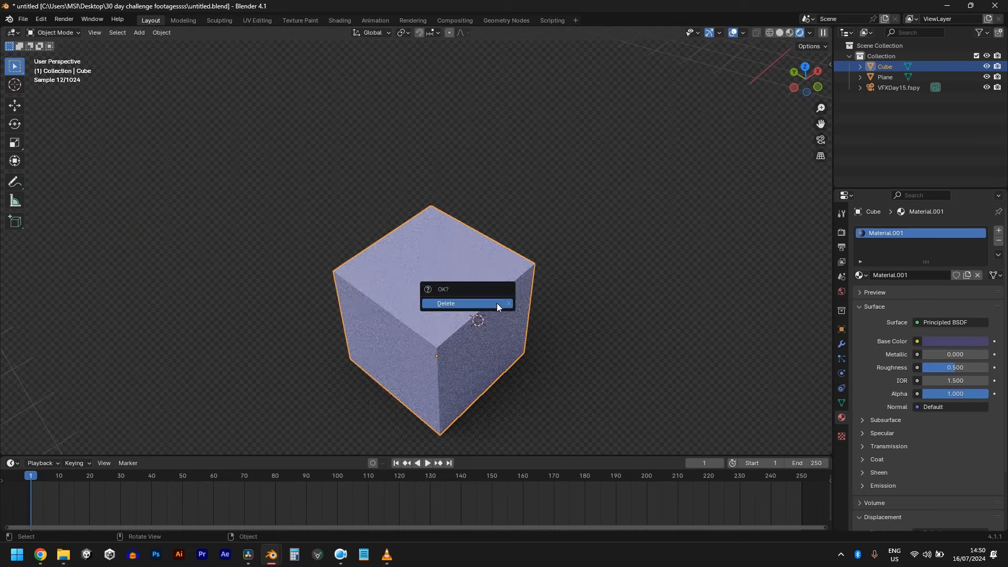
left_click(481, 304)
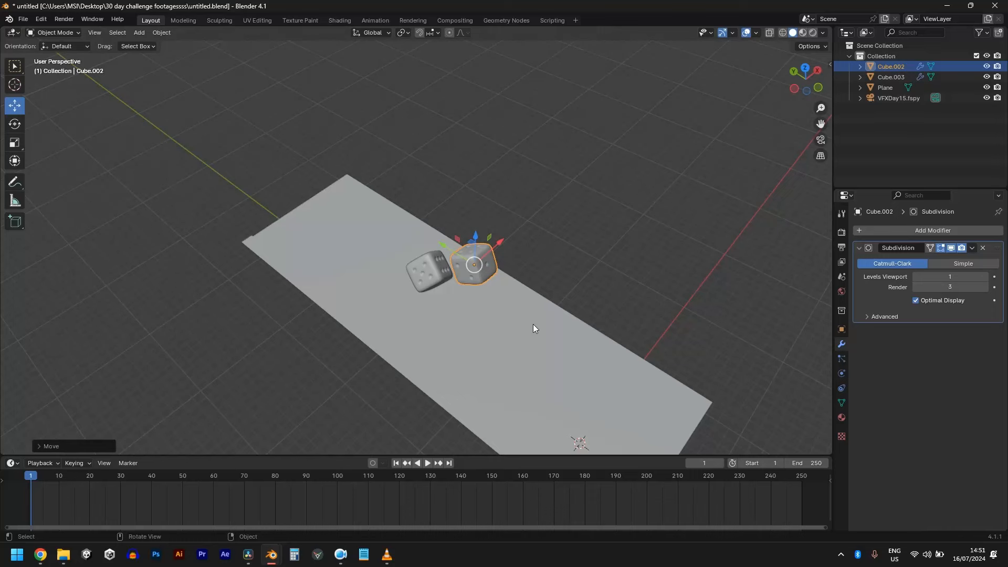
Step: Select both dice and adjust their height above the road plane
mouse_move(534, 323)
middle_mouse_down()
mouse_move(469, 317)
mouse_move(521, 313)
middle_mouse_up()
scroll(471, 342, "up", 3)
middle_click_drag(471, 342, 388, 298)
left_click(459, 240, "shift")
left_click_drag(459, 241, 455, 385)
scroll(455, 386, "down", 6)
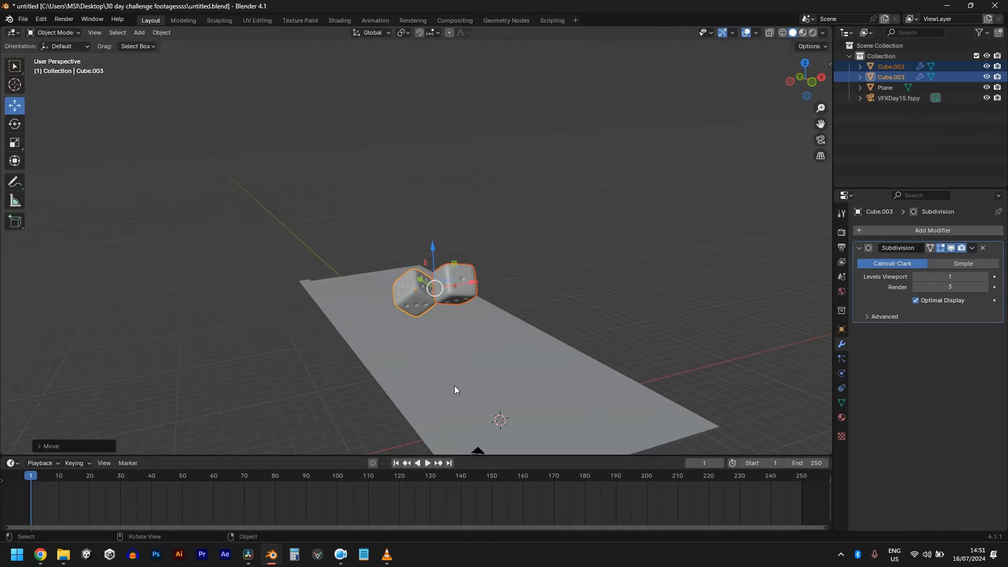
Step: In the camera view, shift both dice down towards the road and sideways, in front of the parked cars
key("KP_0")
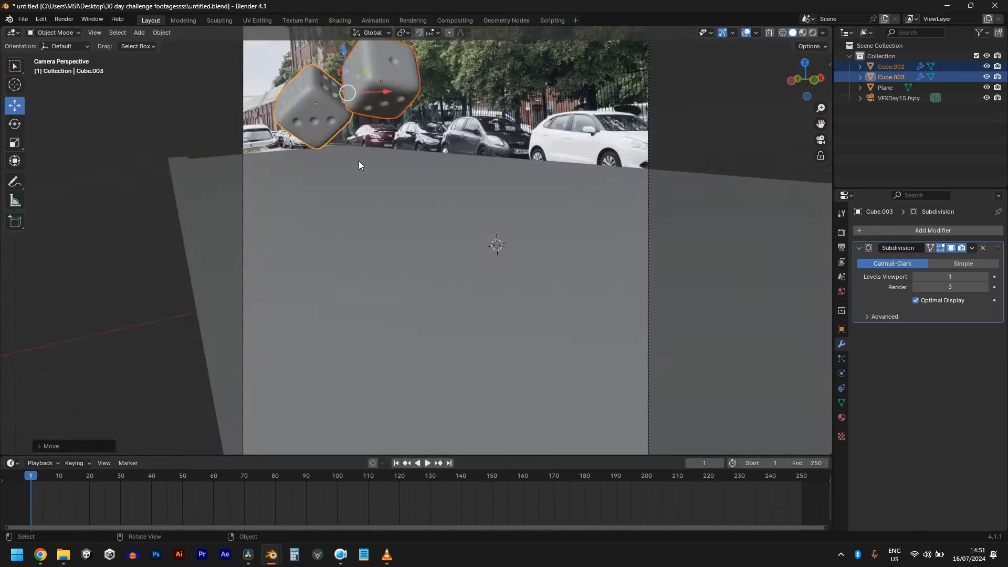
scroll(362, 126, "down", 2)
left_click_drag(368, 102, 392, 122)
left_click_drag(366, 168, 402, 183)
Step: Preview the dice on the street photo in rendered shading and save the file
left_click(814, 32)
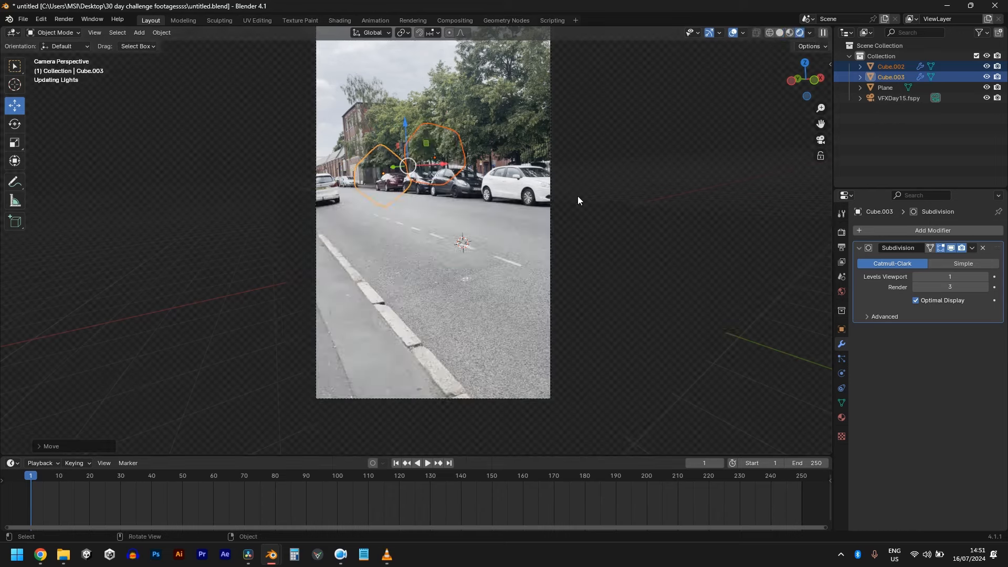
scroll(575, 202, "up", 3)
left_click(650, 157)
scroll(686, 187, "down", 3)
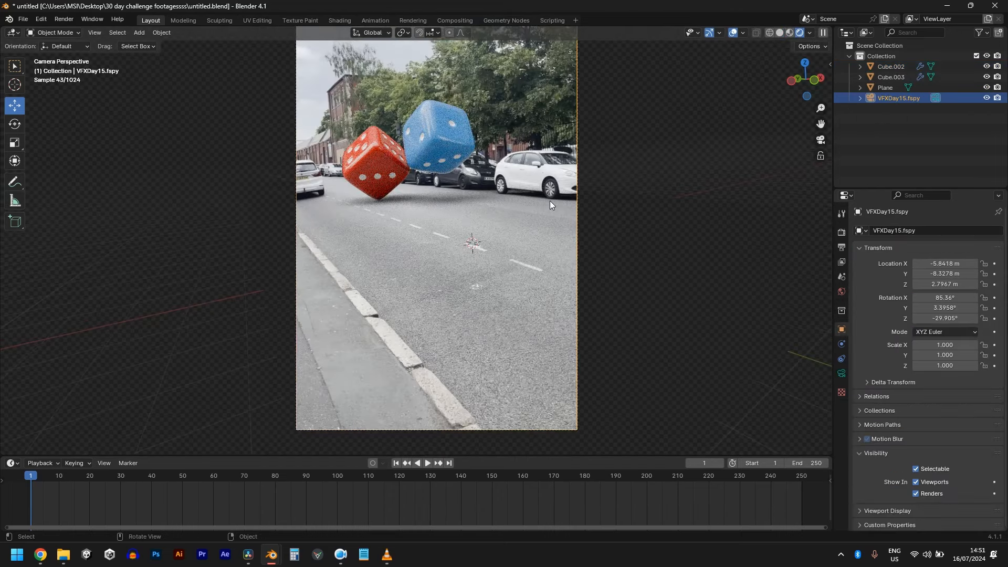
key("ctrl+s")
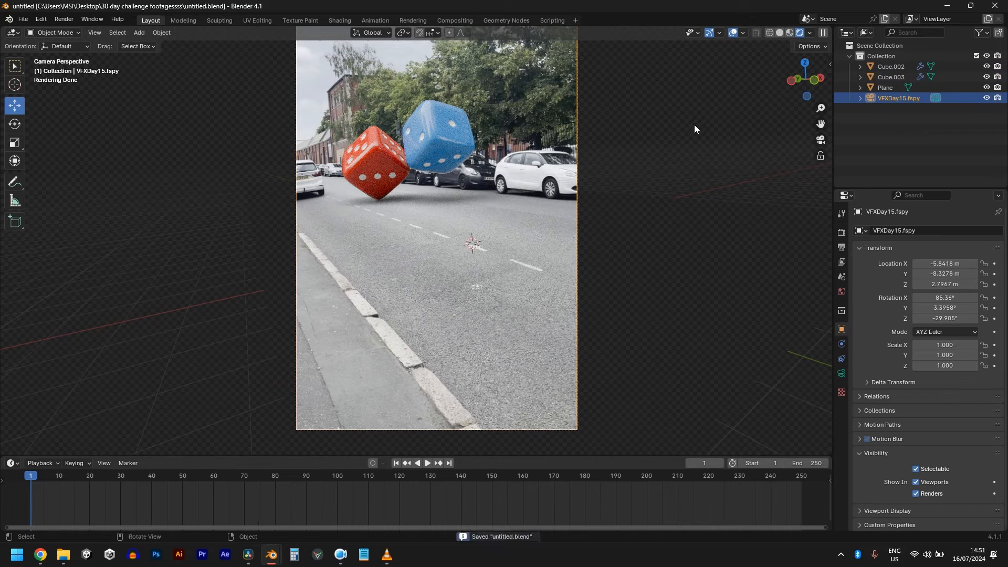
Step: Move both dice together up out of the camera frame to leave the street empty
left_click(472, 147)
left_click(403, 162, "shift")
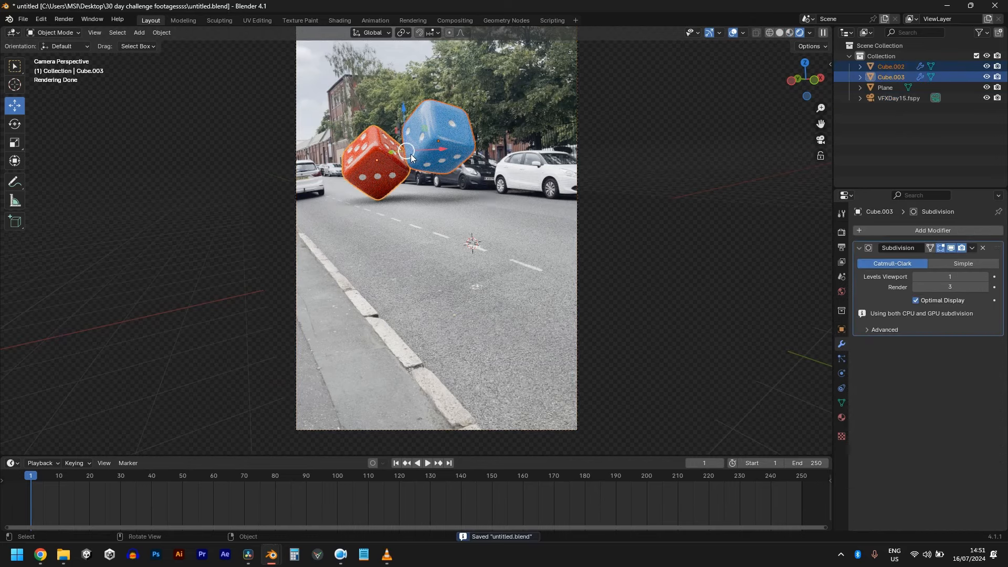
key("g")
left_click(454, 395)
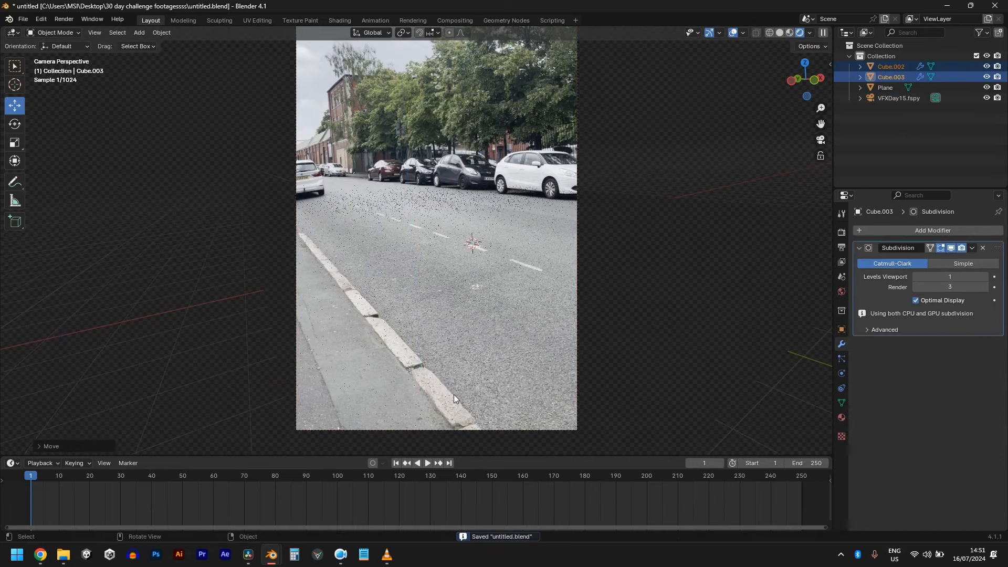
scroll(606, 245, "up", 3)
scroll(607, 245, "down", 5)
left_click(567, 211)
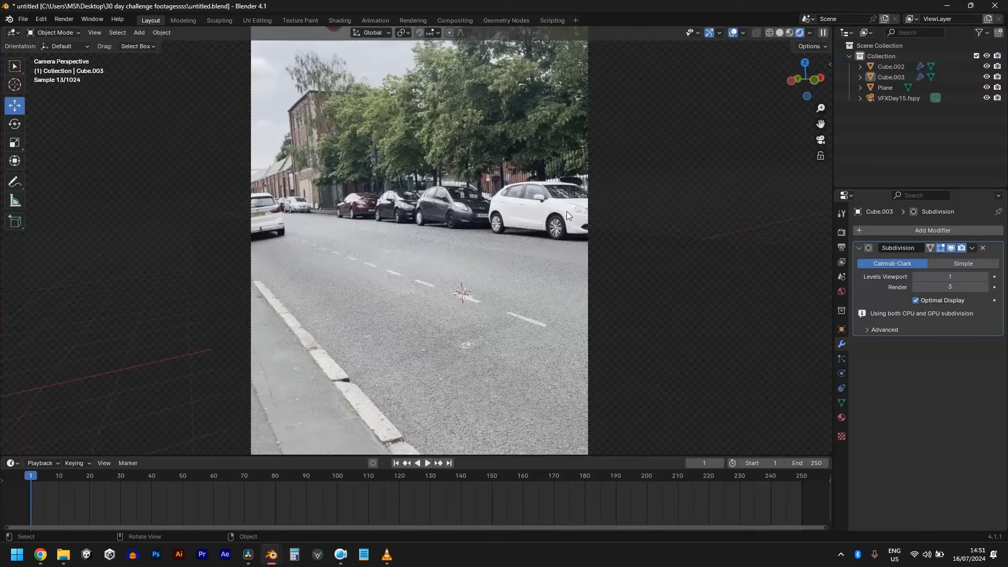
left_click(391, 206)
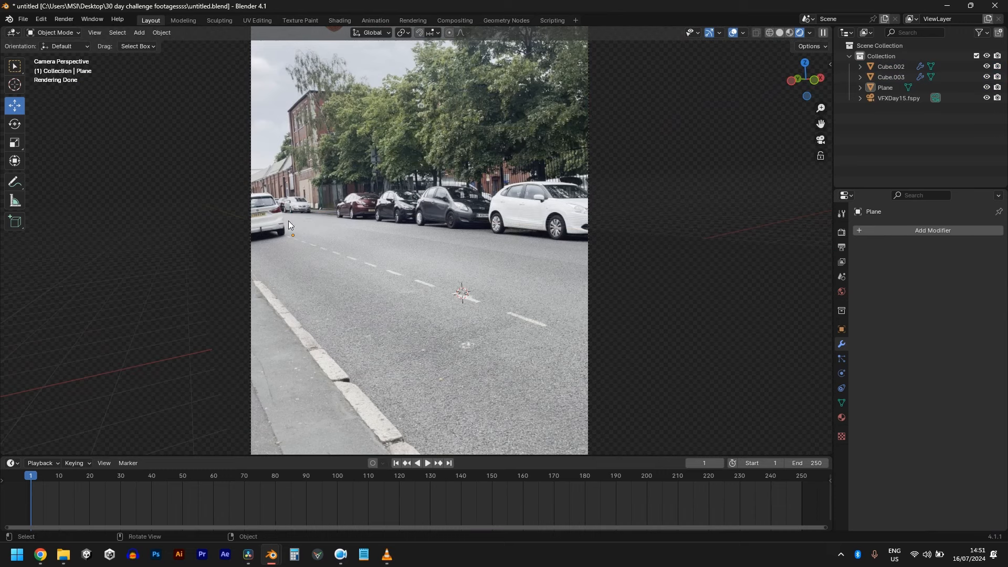
scroll(390, 201, "up", 2)
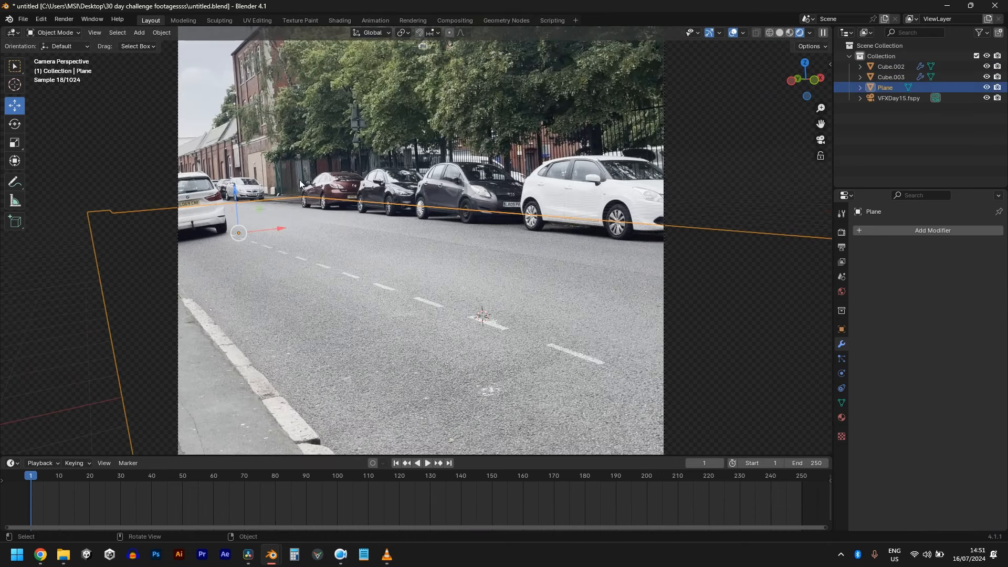
left_click(221, 195)
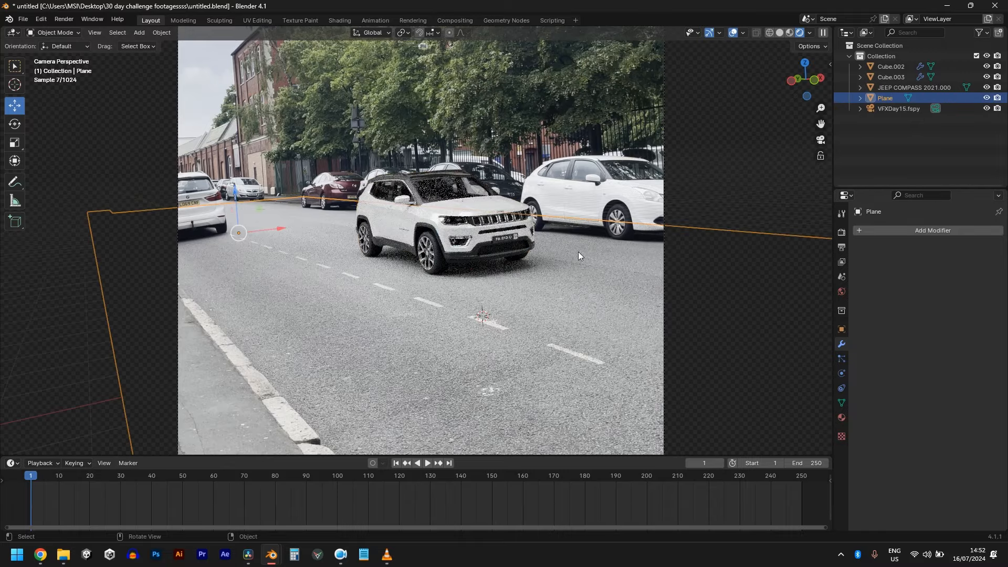
Step: Move the Jeep Compass model along the X axis so it overlaps the parked white car in the photo
scroll(579, 251, "up", 4)
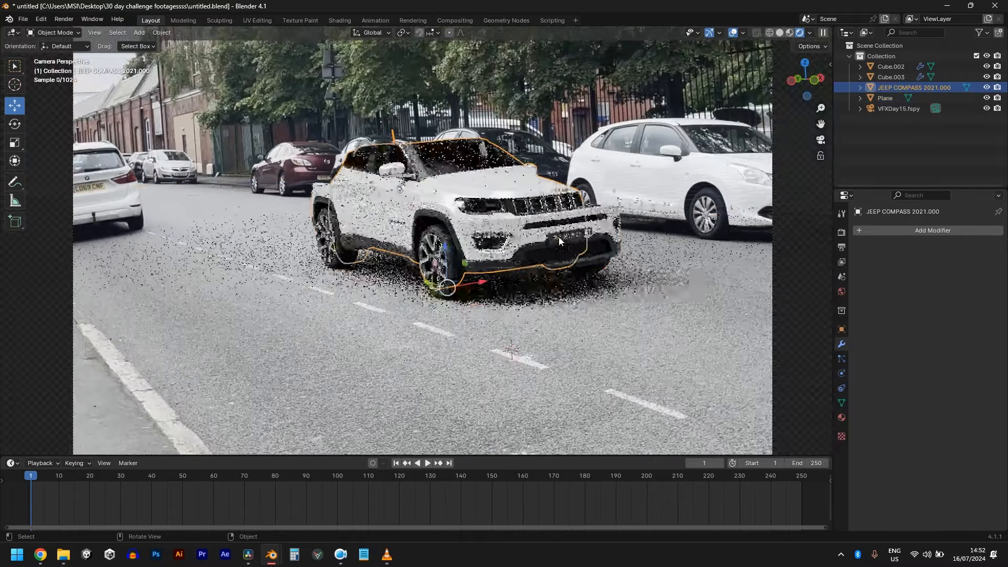
scroll(560, 239, "down", 3)
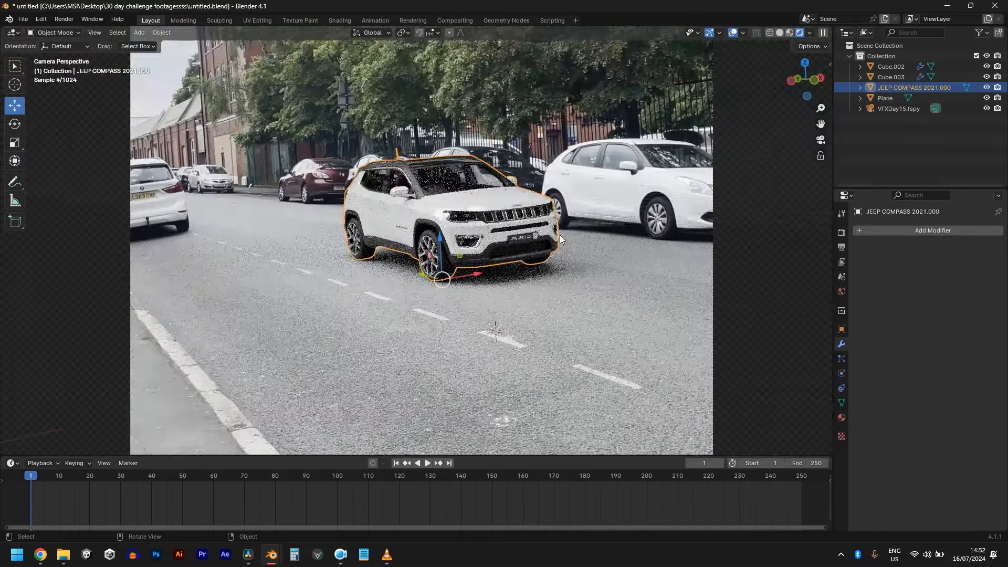
left_click(686, 190)
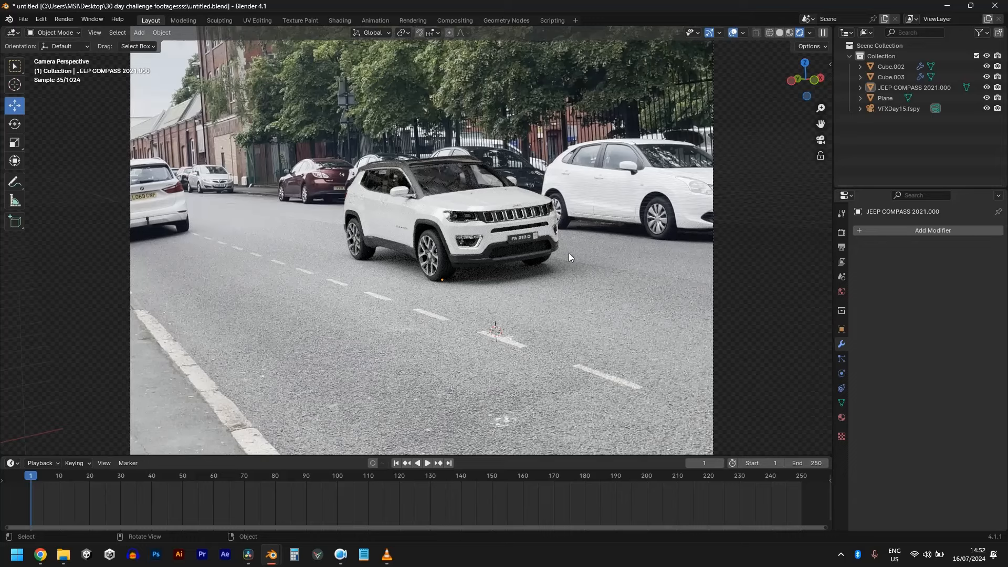
left_click(524, 216)
scroll(525, 216, "up", 2)
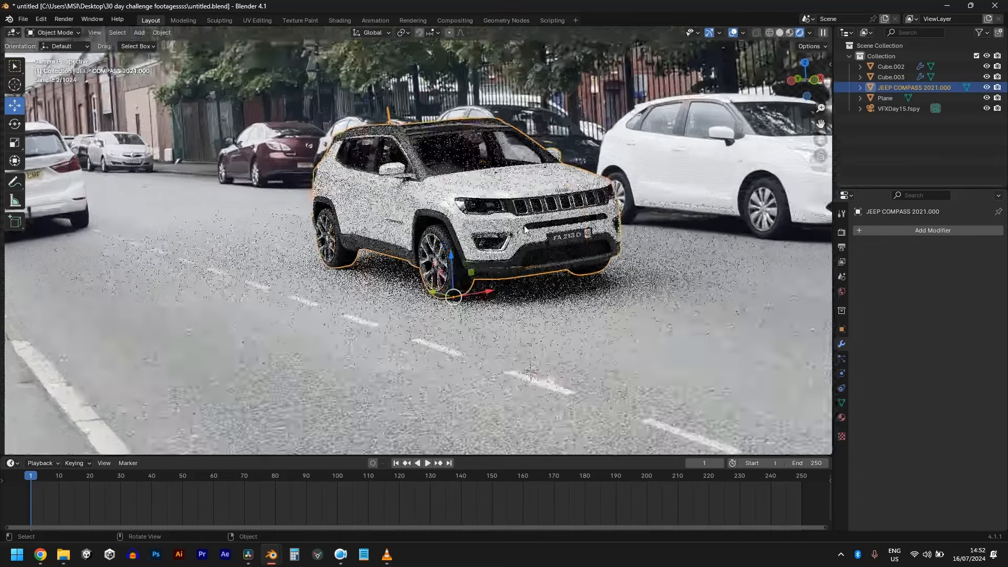
scroll(499, 218, "down", 2)
scroll(468, 221, "up", 1)
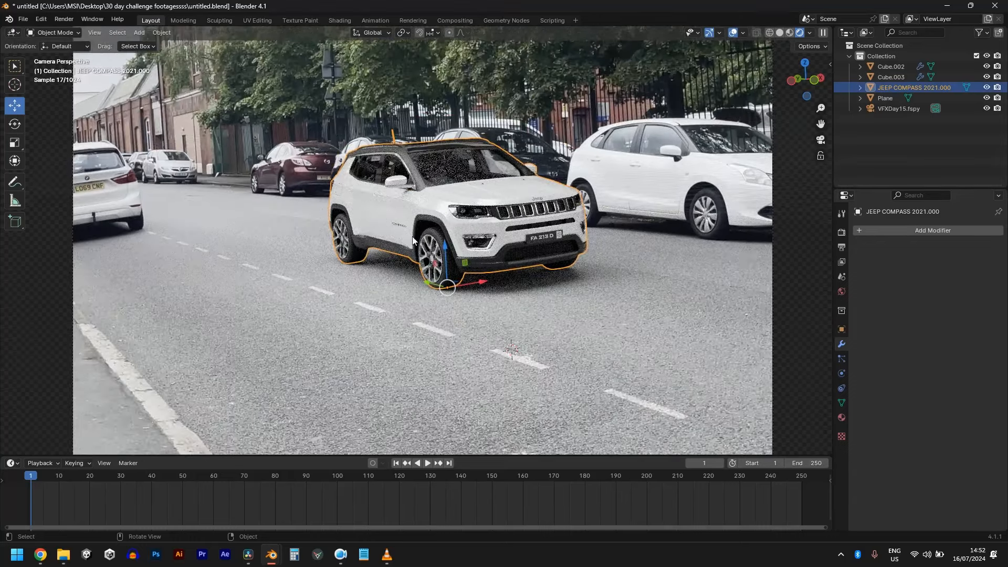
key("g")
key("x")
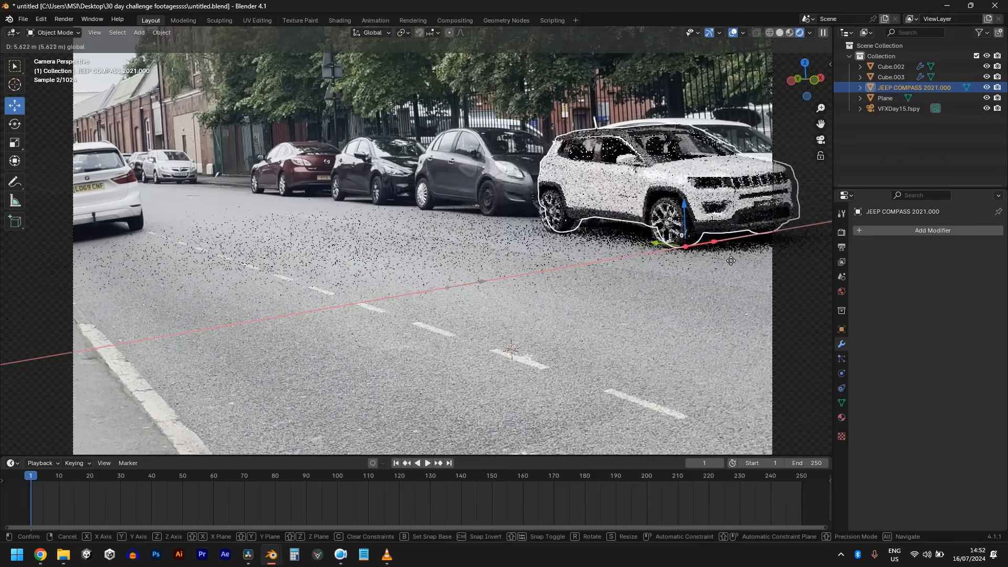
left_click(764, 260)
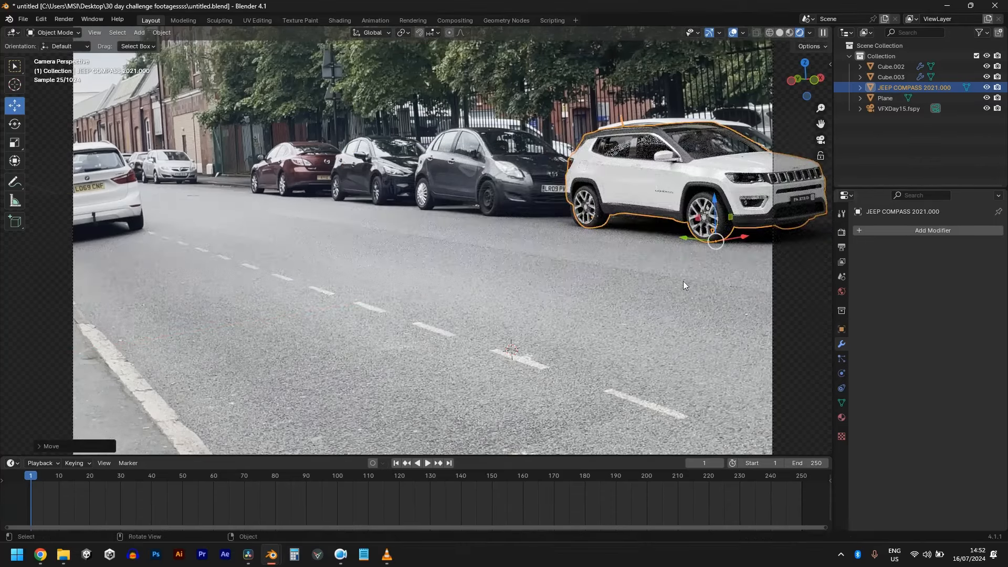
Step: Turn the Jeep Compass model into a shadow catcher in its object visibility settings
left_click(842, 329)
scroll(918, 434, "down", 10)
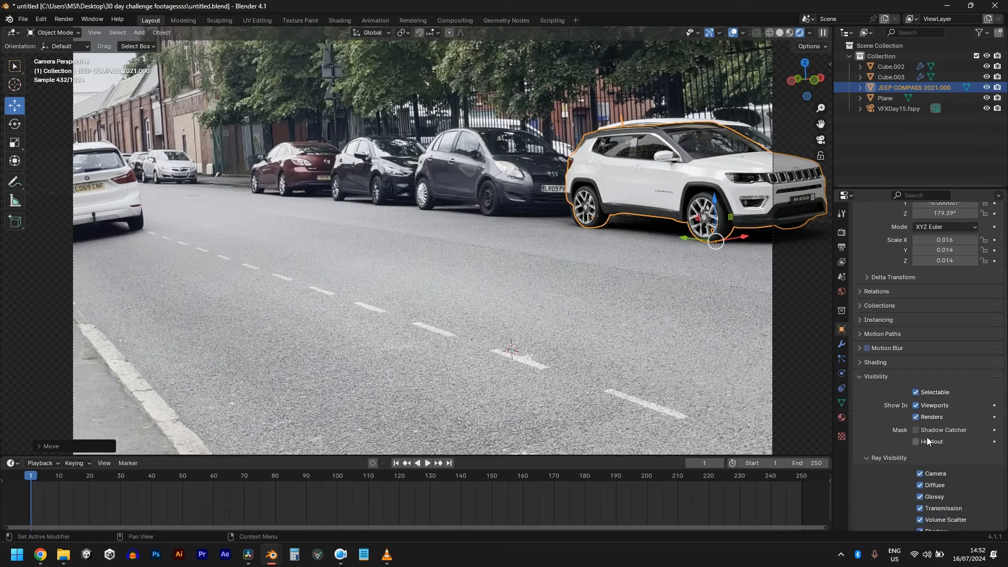
left_click(917, 431)
Step: Raise the Jeep slightly along the Z axis to align its wheels more closely with the photographed white car's wheels
scroll(680, 182, "up", 6)
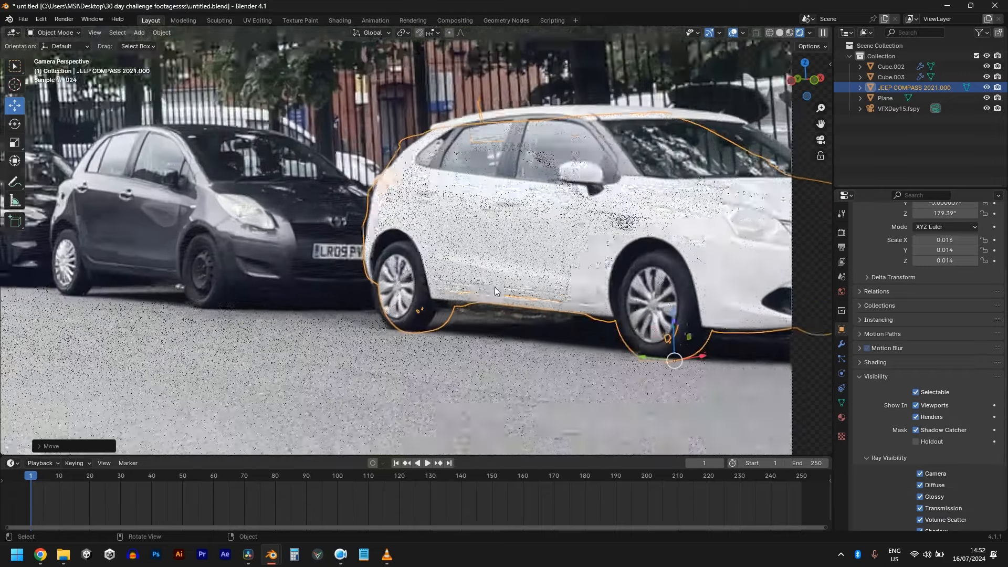
scroll(495, 291, "up", 2)
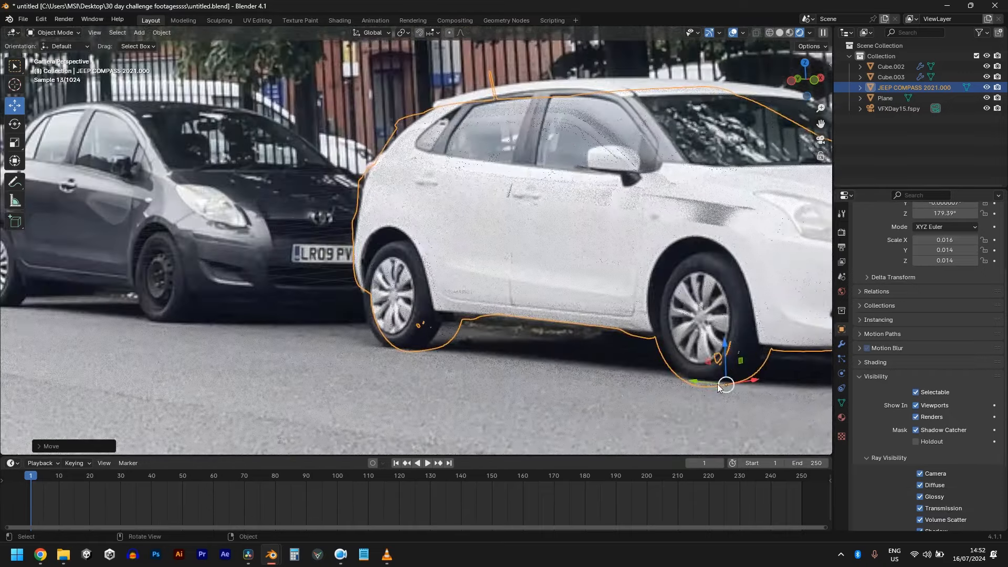
left_click_drag(696, 382, 699, 380)
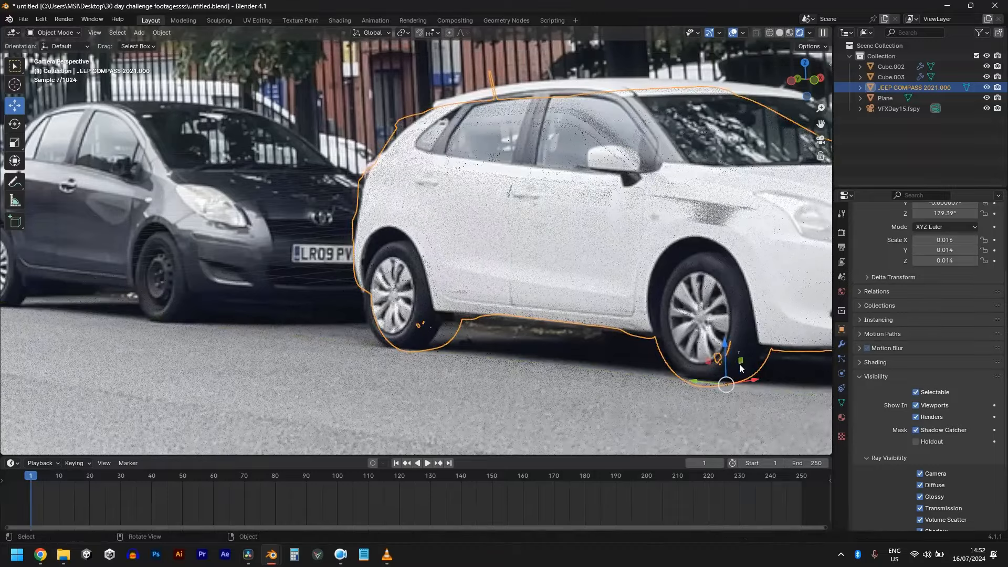
scroll(742, 369, "down", 3)
scroll(702, 374, "up", 4)
left_click(623, 345)
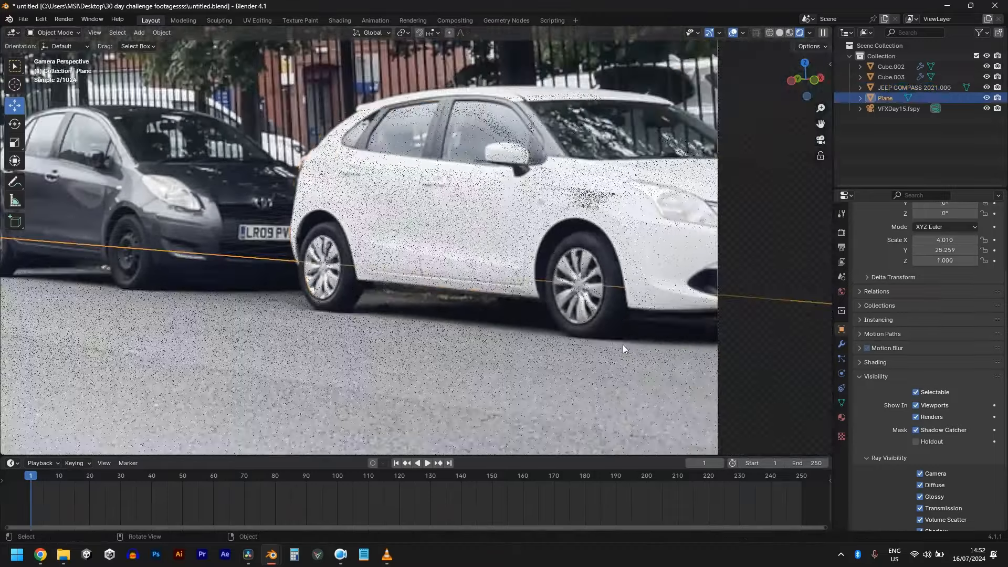
left_click(552, 317)
scroll(556, 285, "up", 2)
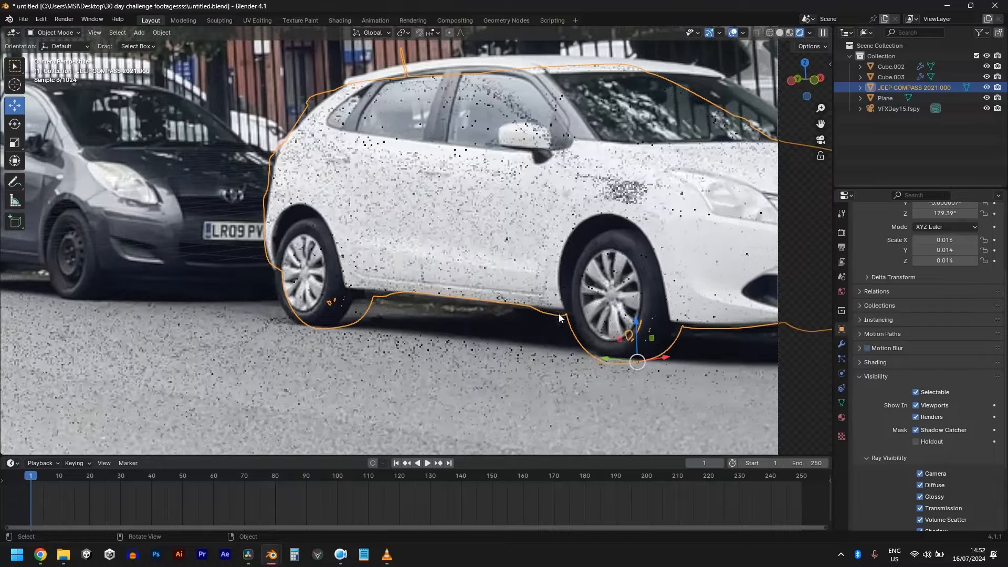
key("g")
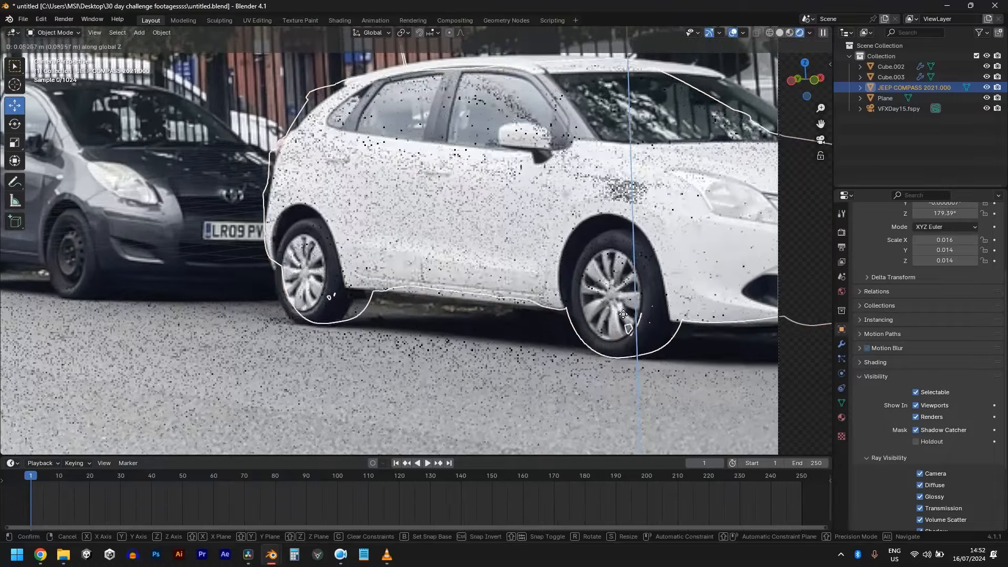
left_click(623, 314)
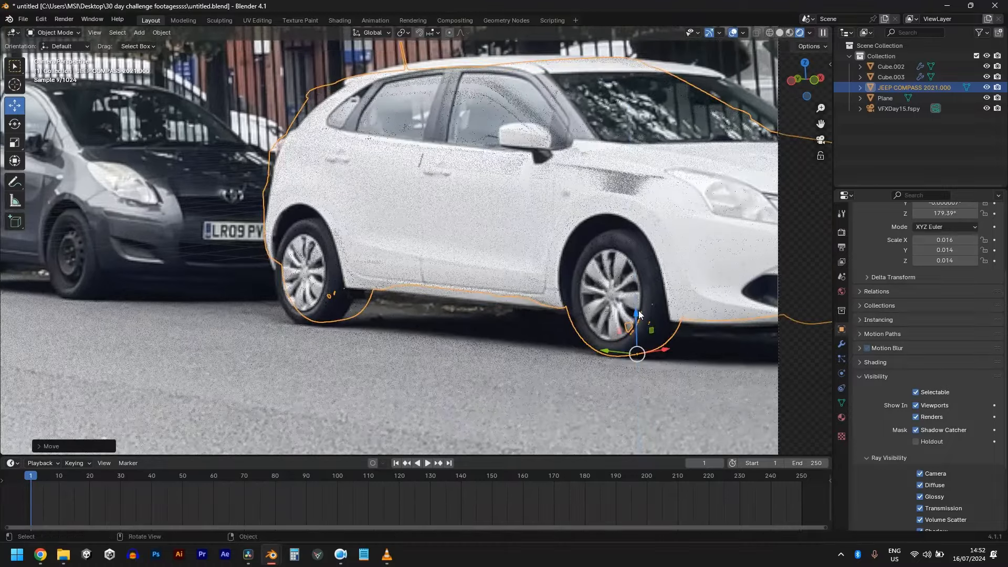
scroll(634, 262, "down", 1)
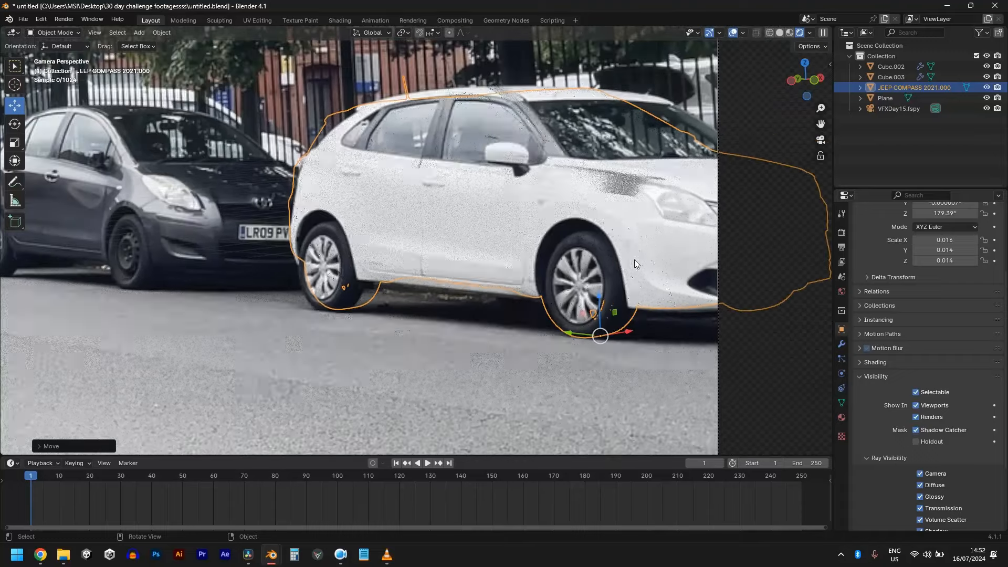
Step: Try shifting the Jeep along the Y axis, and stretch it slightly along Y to better match the photographed white car's length
key("g")
key("x")
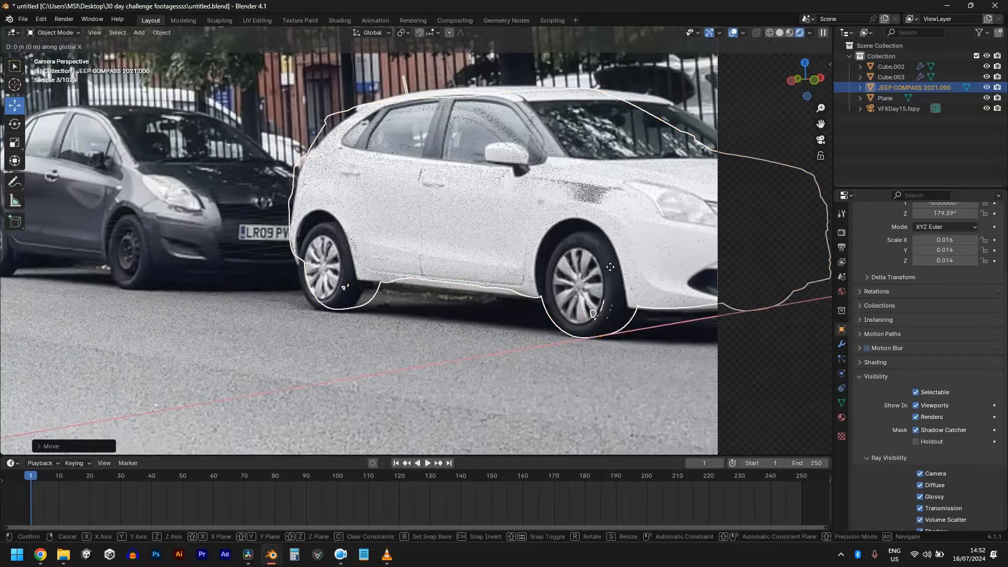
key("y")
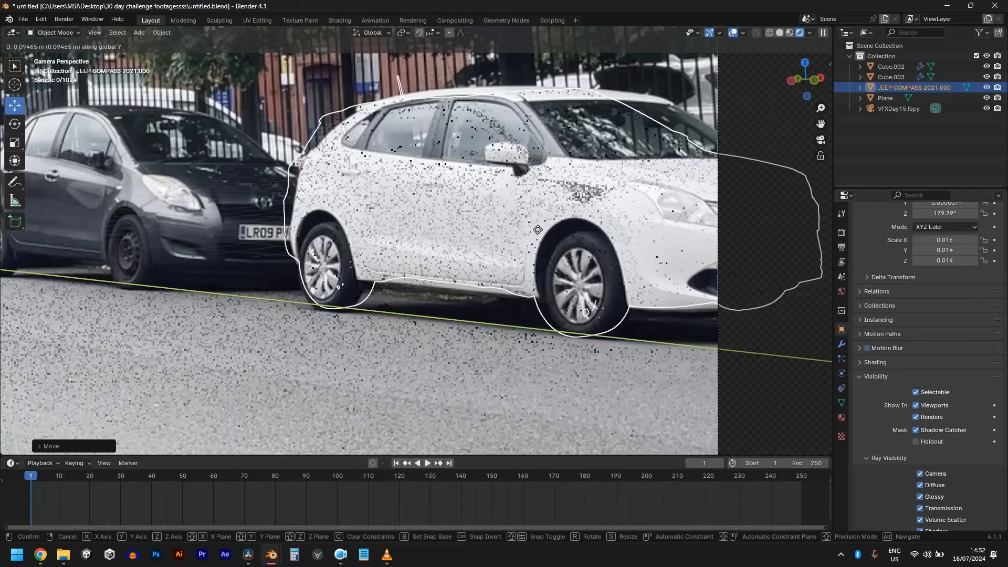
left_click(497, 217)
key("s")
key("y")
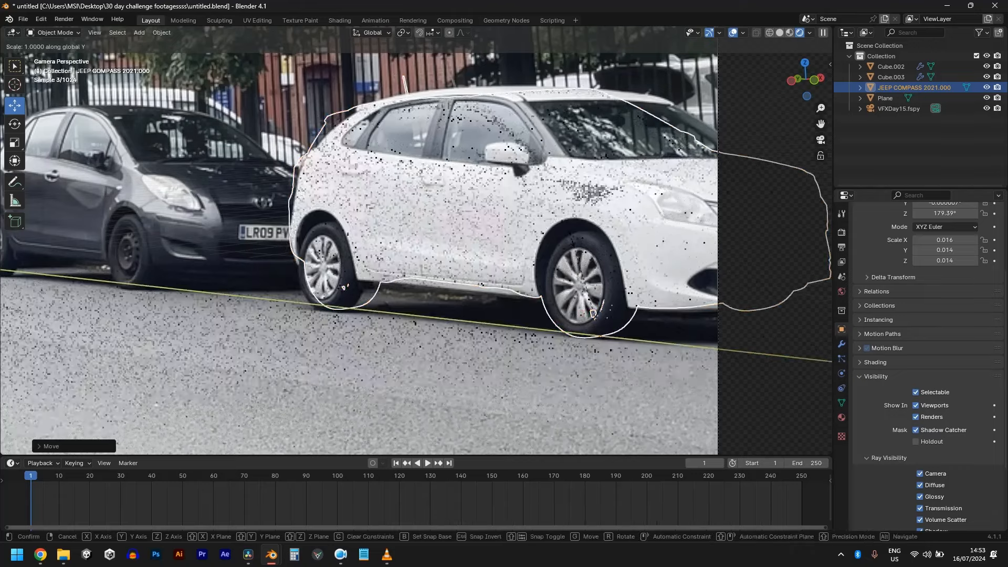
left_click(529, 214)
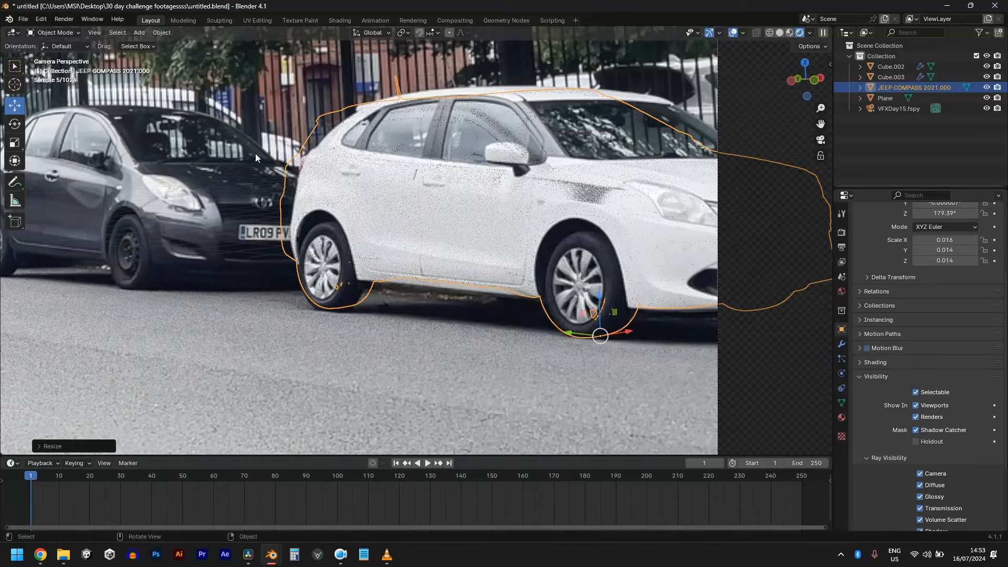
Step: Scale the Jeep along the X axis by about 1.2, checking the fit through the camera view
scroll(578, 140, "down", 1)
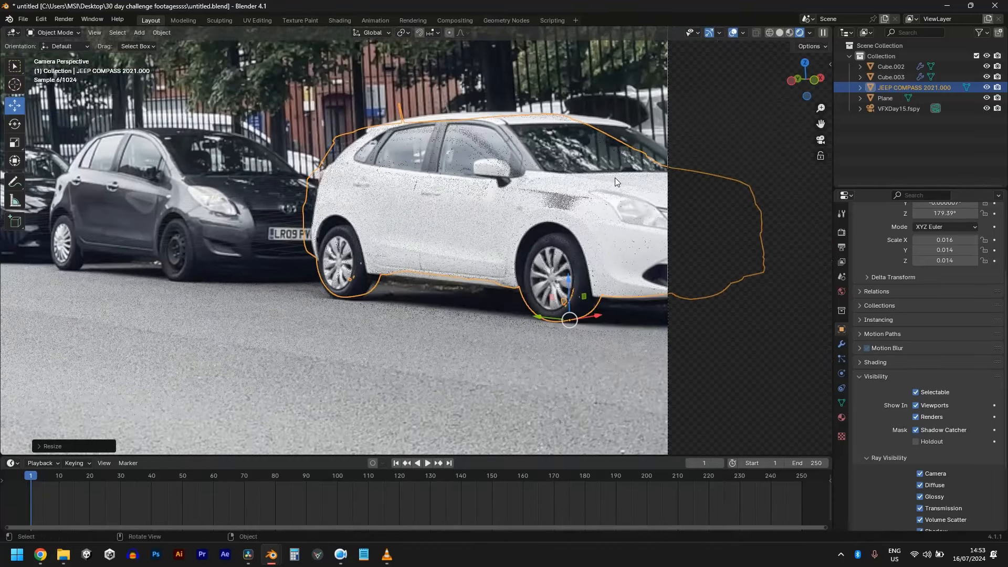
middle_click_drag(645, 188, 623, 194)
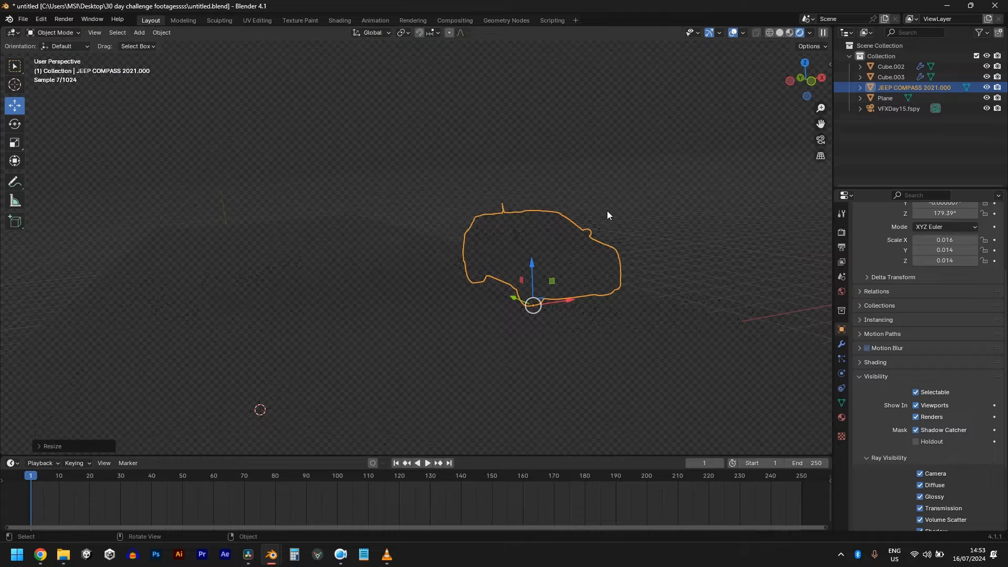
key("KP_0")
key("s")
key("x")
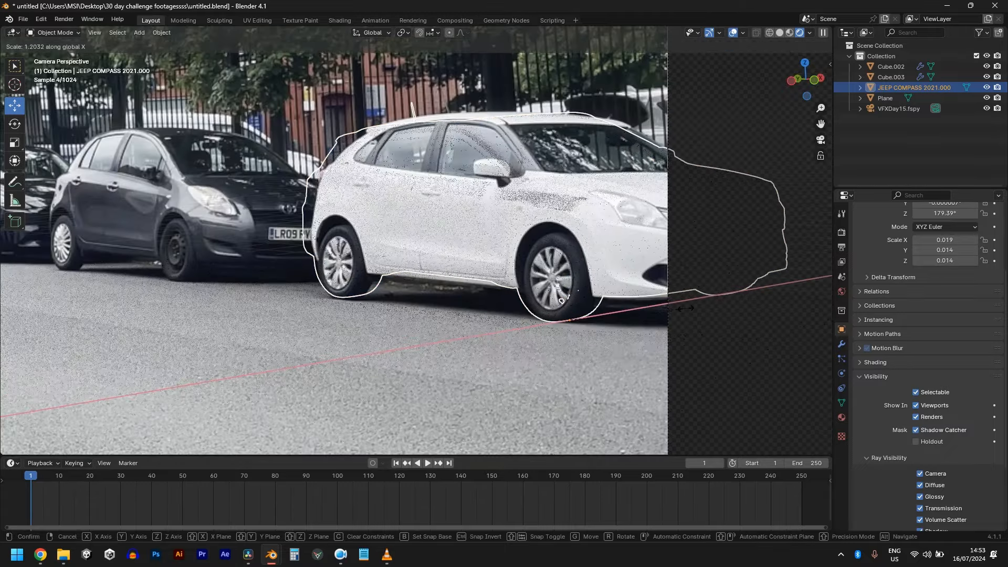
left_click(686, 307)
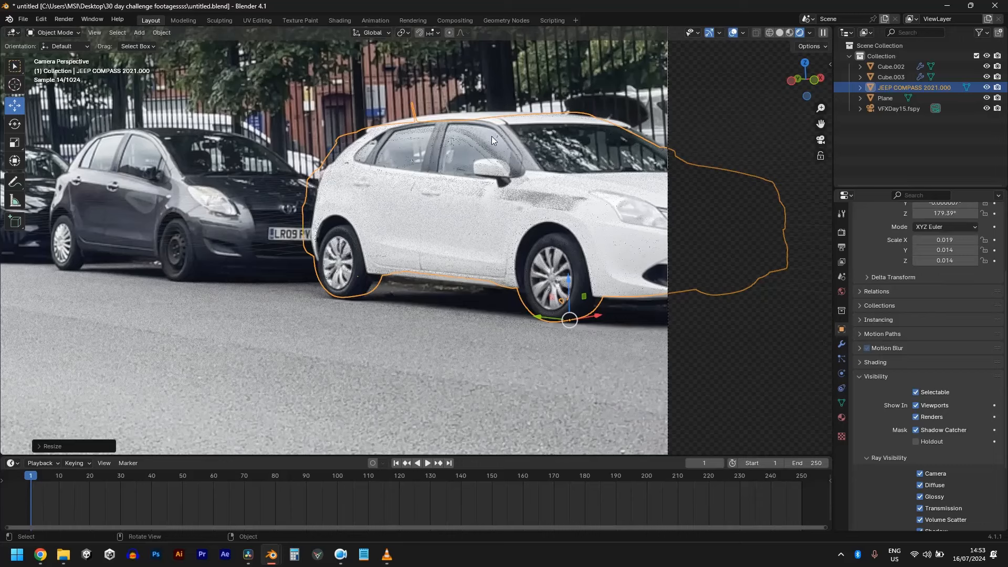
Step: Scale the Jeep slightly along the Z axis to match the height of the photographed white car
key("z")
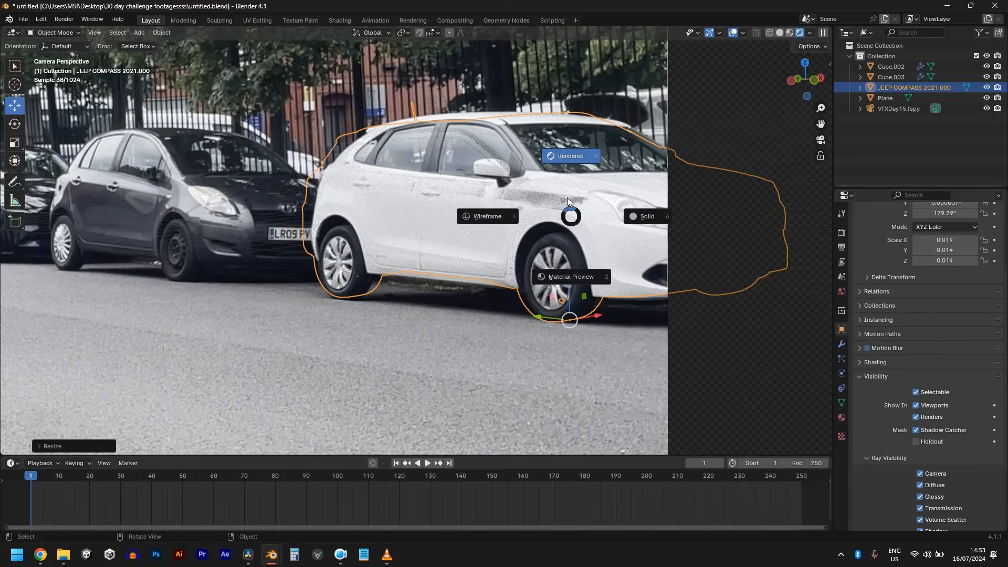
left_click(567, 197)
key("s")
key("z")
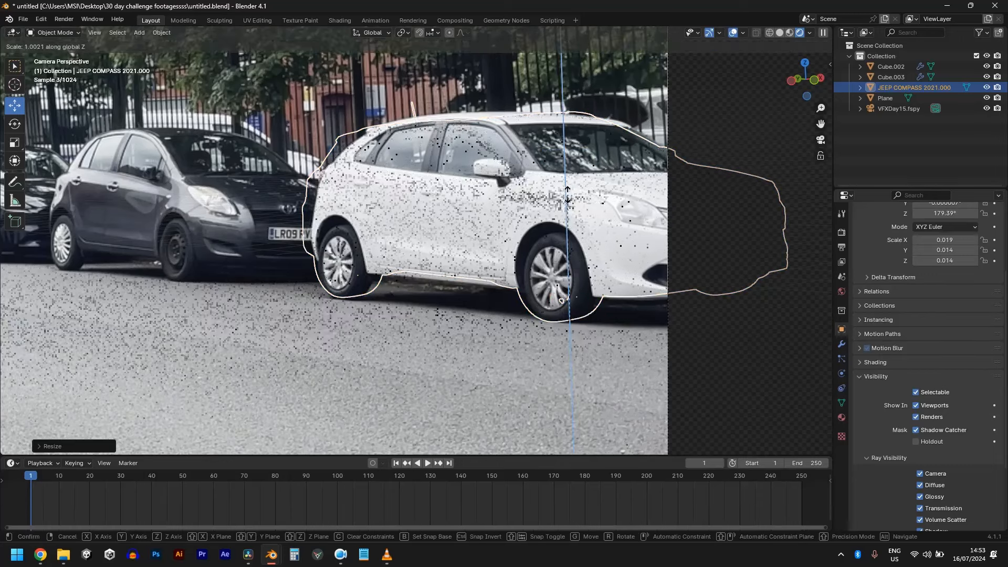
left_click(571, 177)
Step: Edit the Jeep's mesh by selecting faces at its rear and moving them forward along Y with proportional editing to fit the white car's back
middle_click_drag(335, 153, 544, 204)
scroll(687, 186, "up", 4)
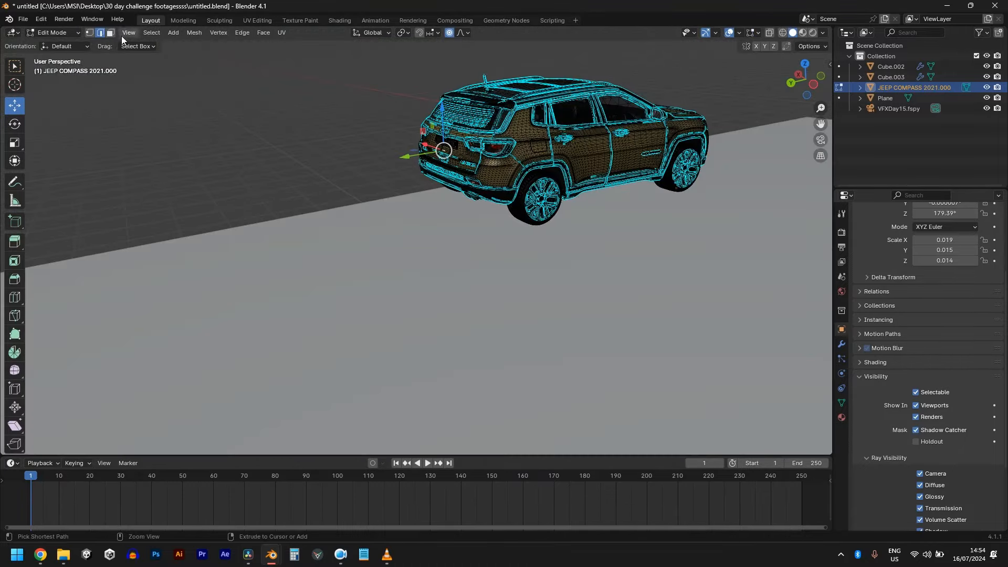
left_click(112, 34)
left_click_drag(437, 125, 481, 156)
key("KP_0")
scroll(445, 214, "up", 3)
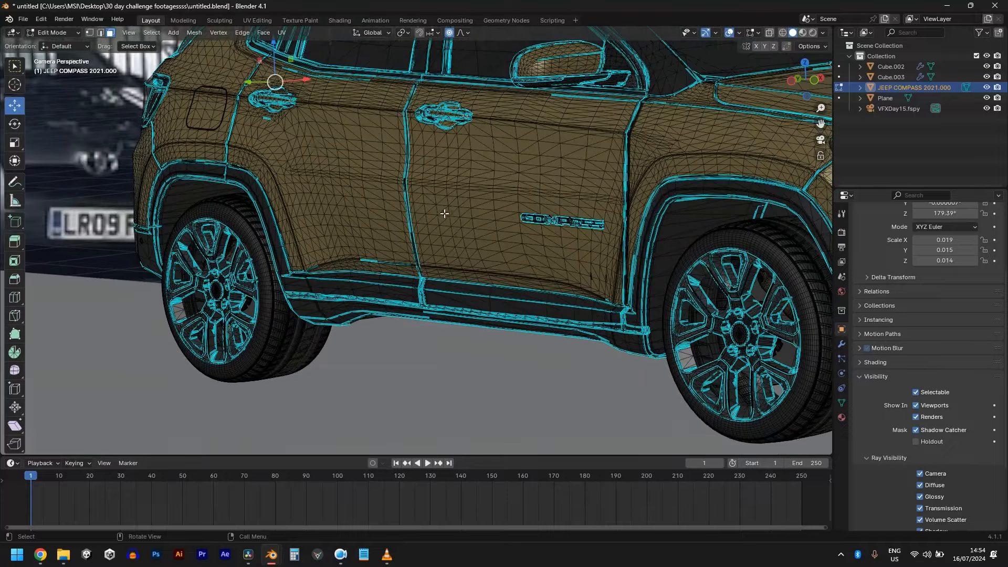
key("KP_0")
key("KP_0")
scroll(411, 263, "up", 2)
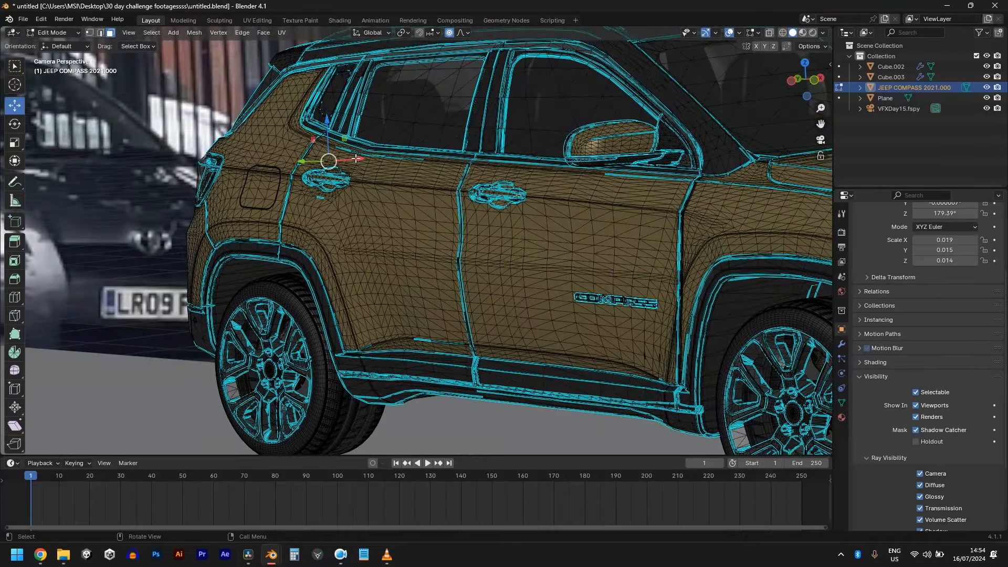
key("g")
key("y")
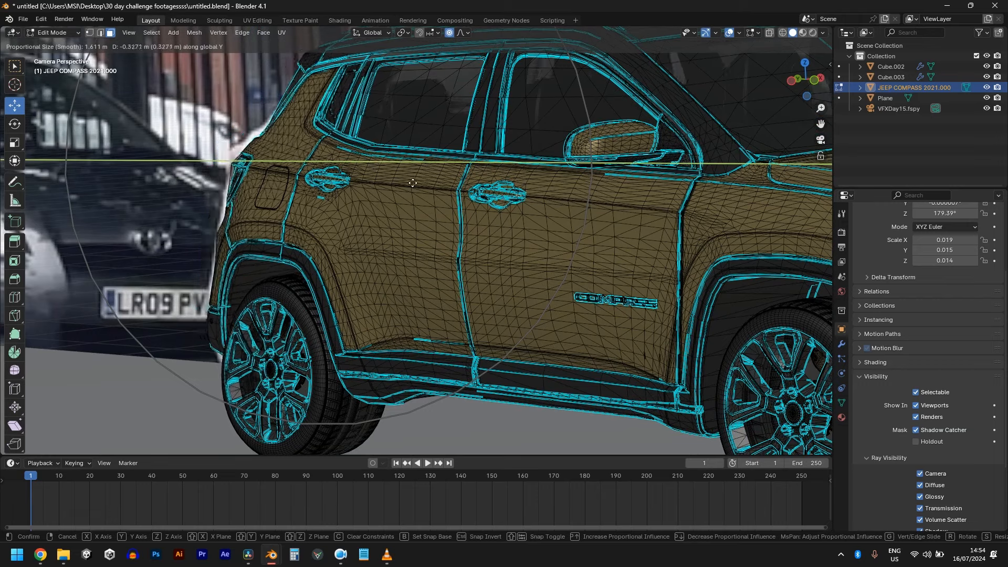
left_click(390, 145)
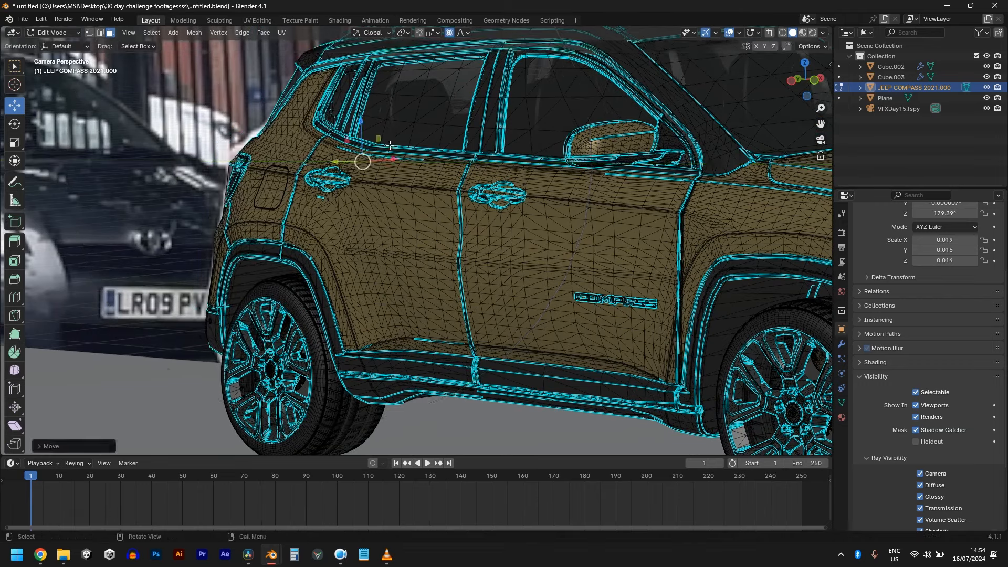
key("Tab")
Step: Duplicate the Jeep and move the copy along the Y axis onto the dark grey car parked behind the white one
scroll(382, 191, "down", 6)
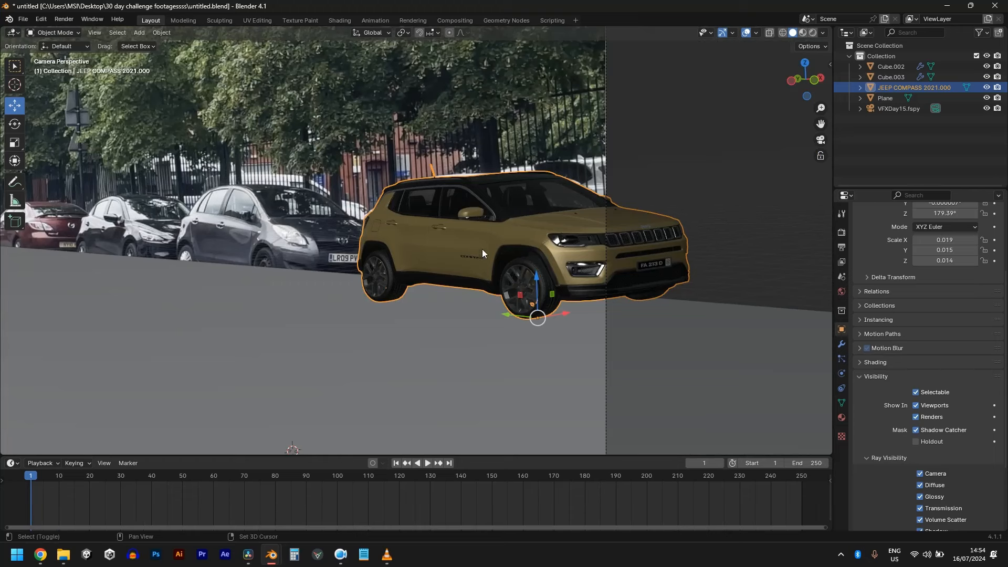
key("shift+d")
key("y")
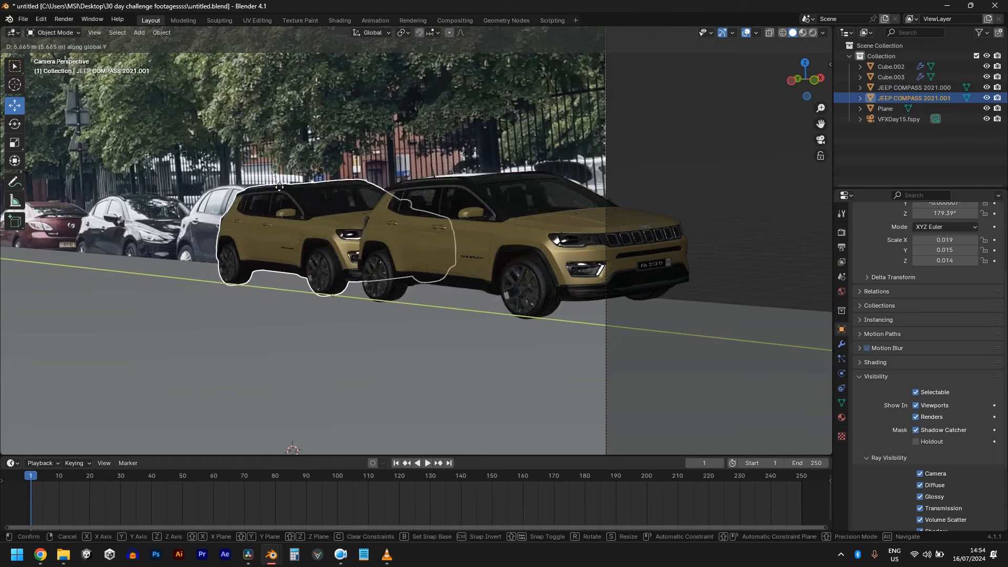
left_click(227, 171)
Step: Duplicate the second Jeep and move the new copy along the Y axis onto the black car farther down the row
middle_click_drag(181, 203, 494, 314, "shift")
key("shift+d")
key("y")
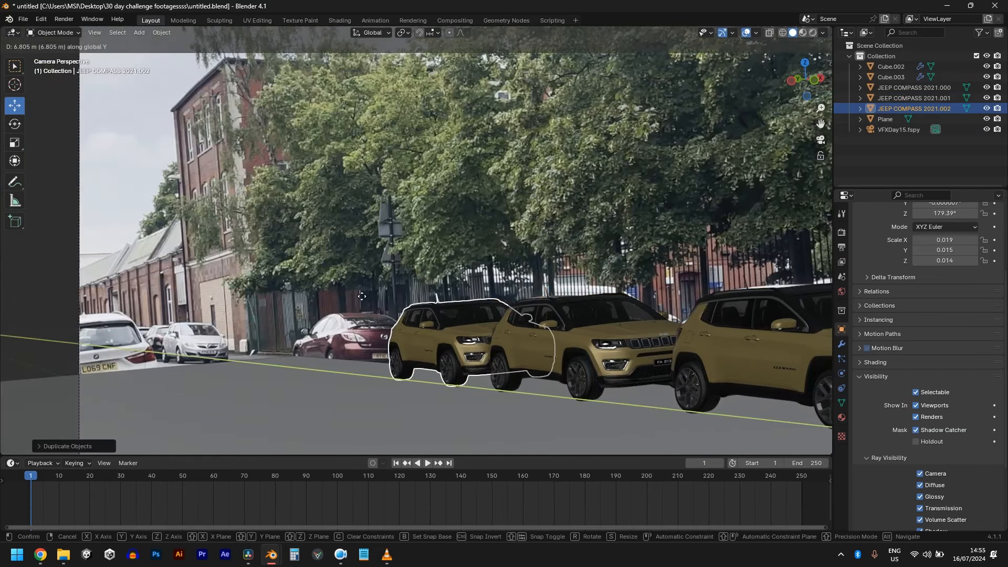
left_click(463, 344)
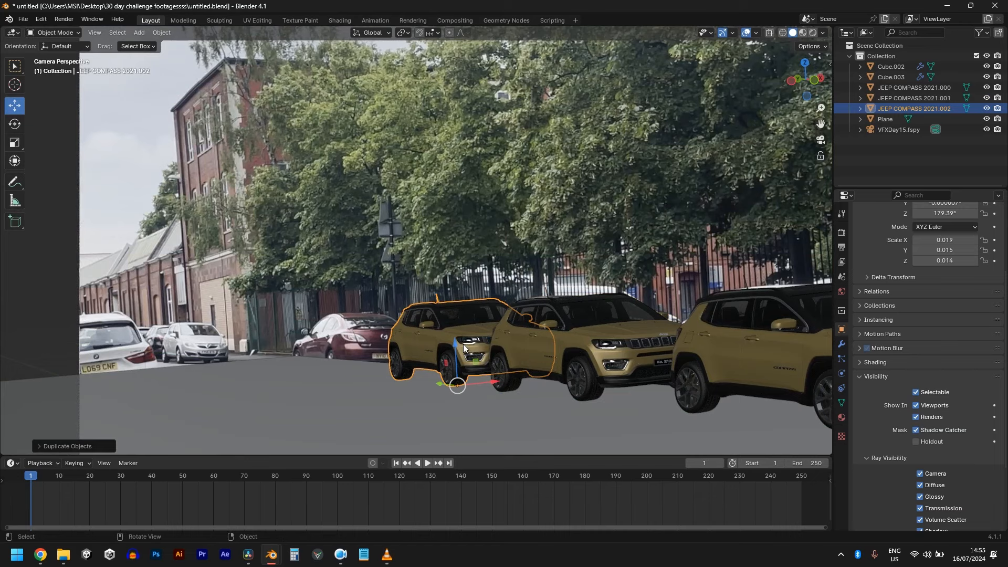
Step: Duplicate the farthest Jeep across the road along the X axis and rotate the copy 180° about Z
scroll(277, 339, "down", 2)
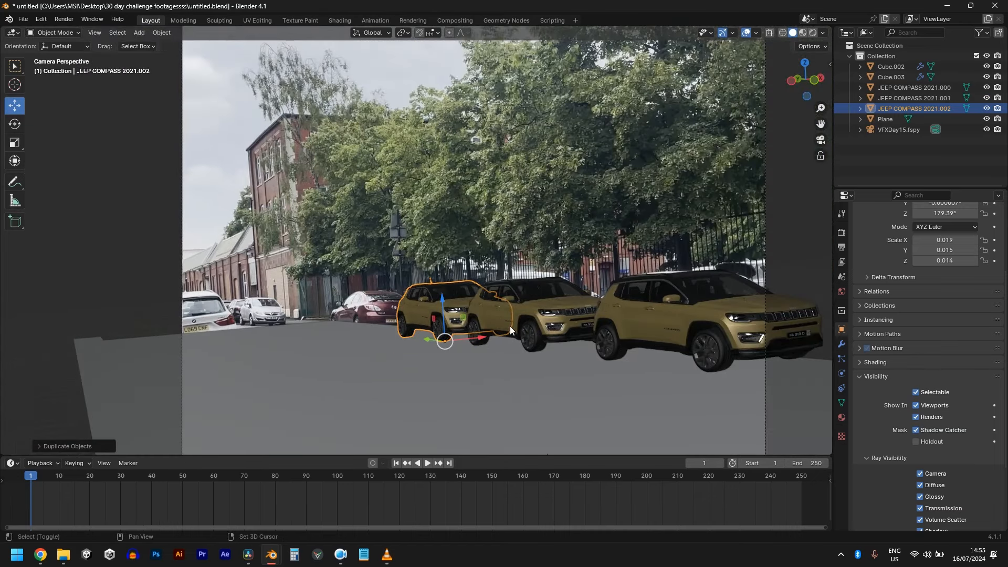
key("shift+d")
key("x")
left_click(355, 378)
type("r")
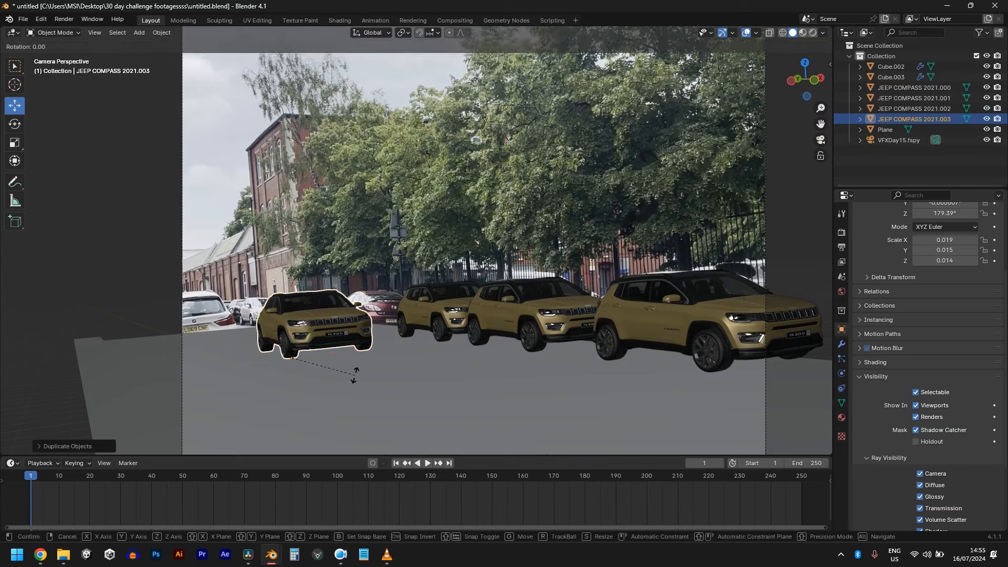
type("z180")
key("Return")
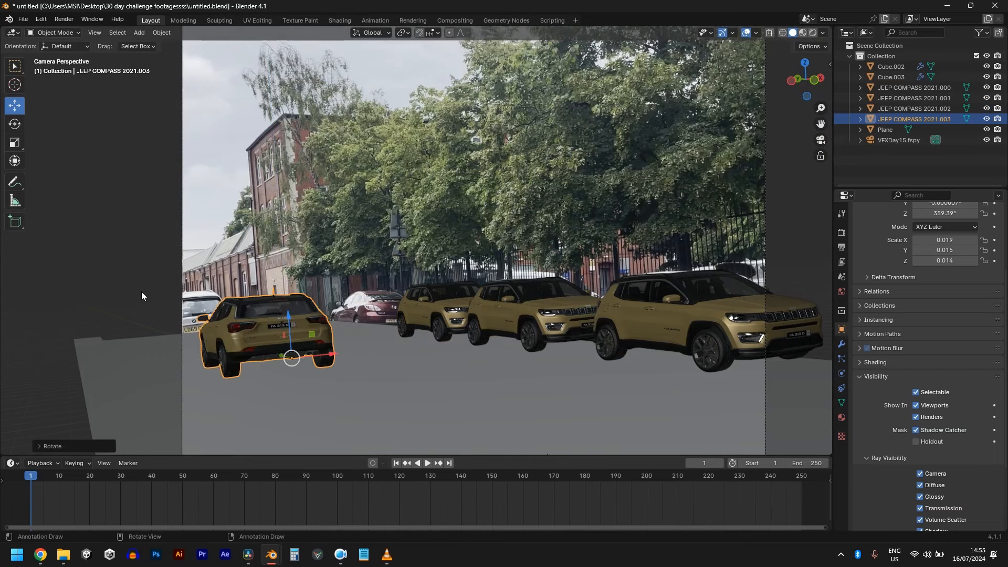
Step: Move the turned Jeep copy back along the Y axis toward the white BMW at the photo's left edge
key("g")
key("y")
left_click_drag(216, 335, 195, 330)
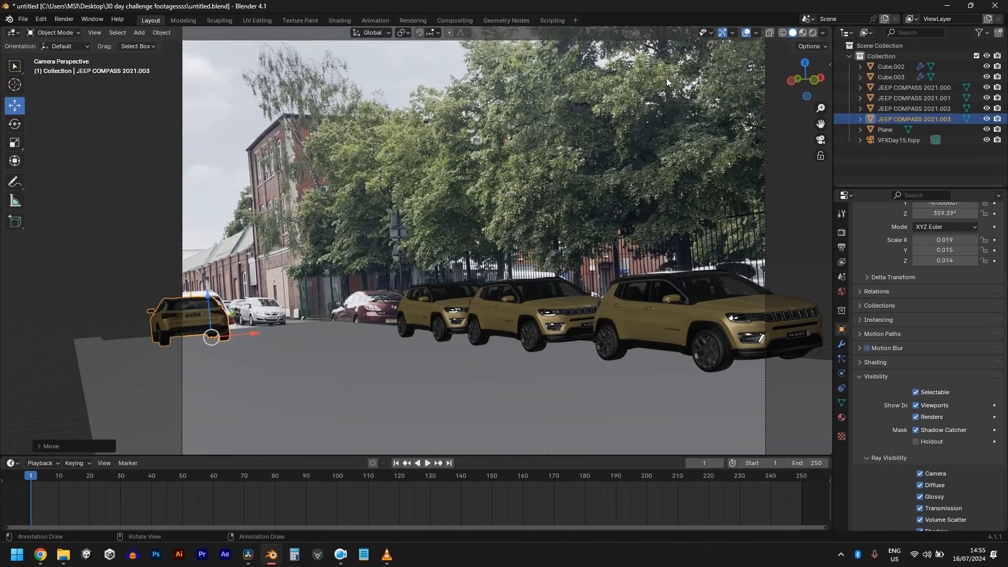
Step: Switch to rendered shading and shift the turned Jeep along Y and X until its outline lines up with the white BMW's rear
left_click(812, 33)
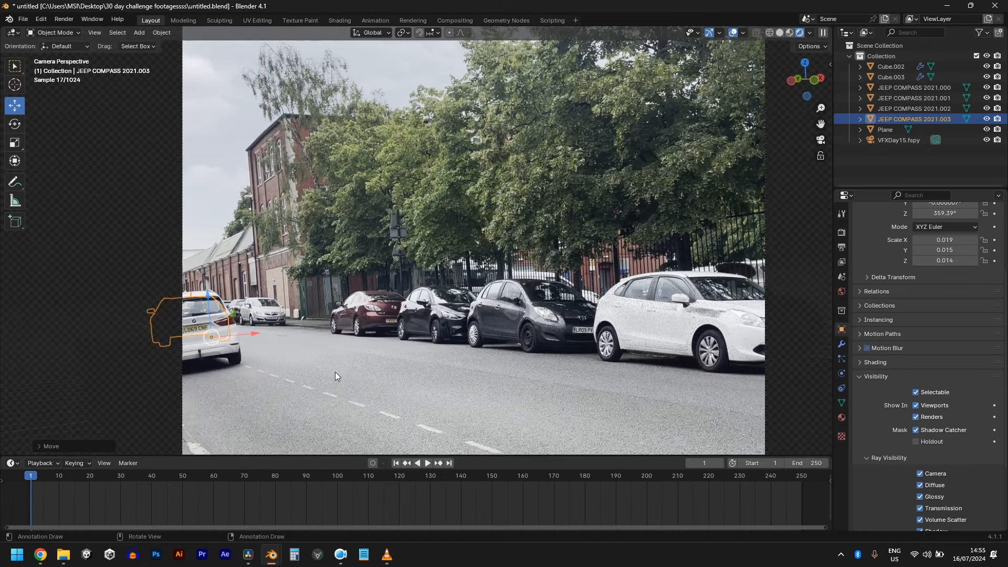
key("g")
key("y")
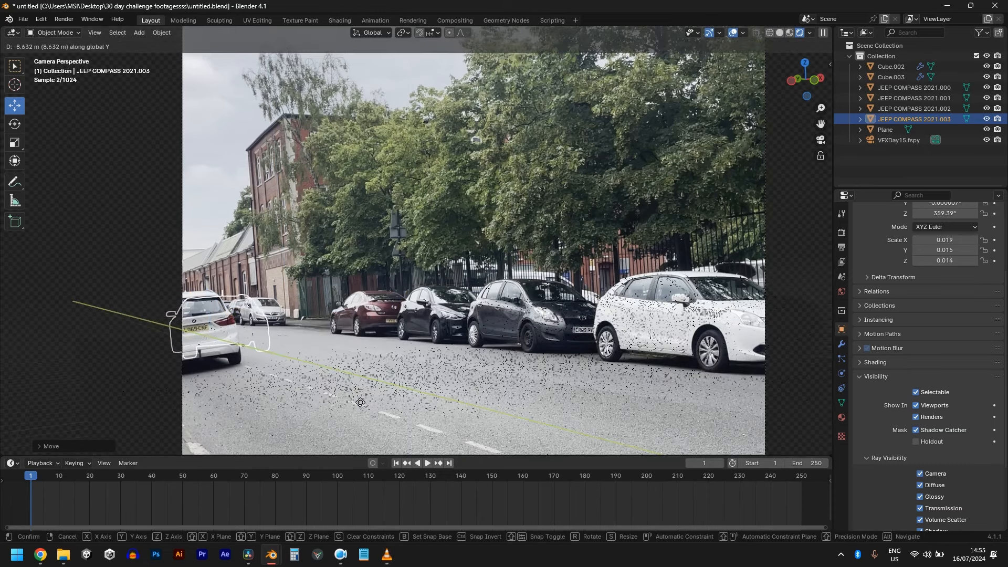
key("x")
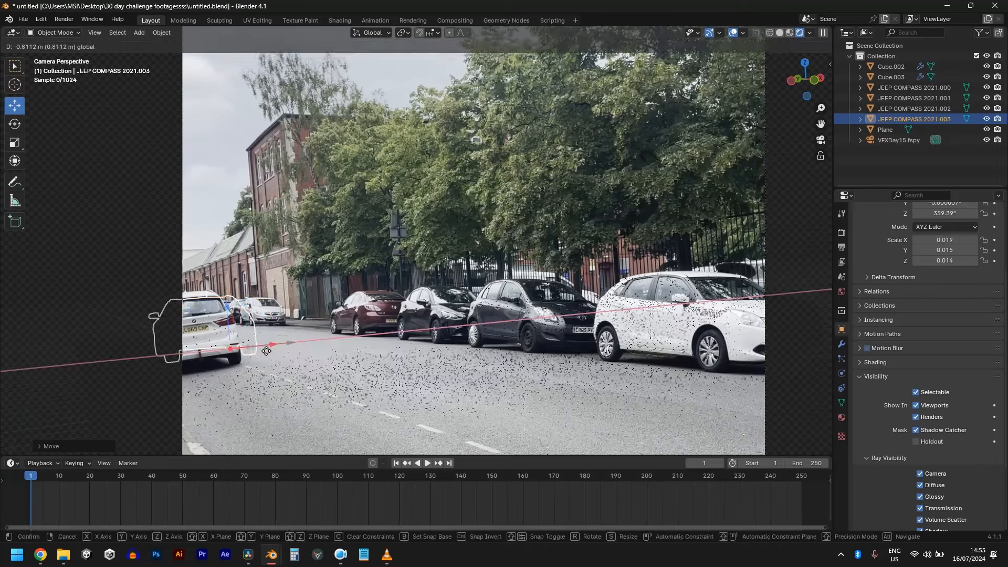
left_click_drag(267, 350, 250, 354)
key("g")
key("y")
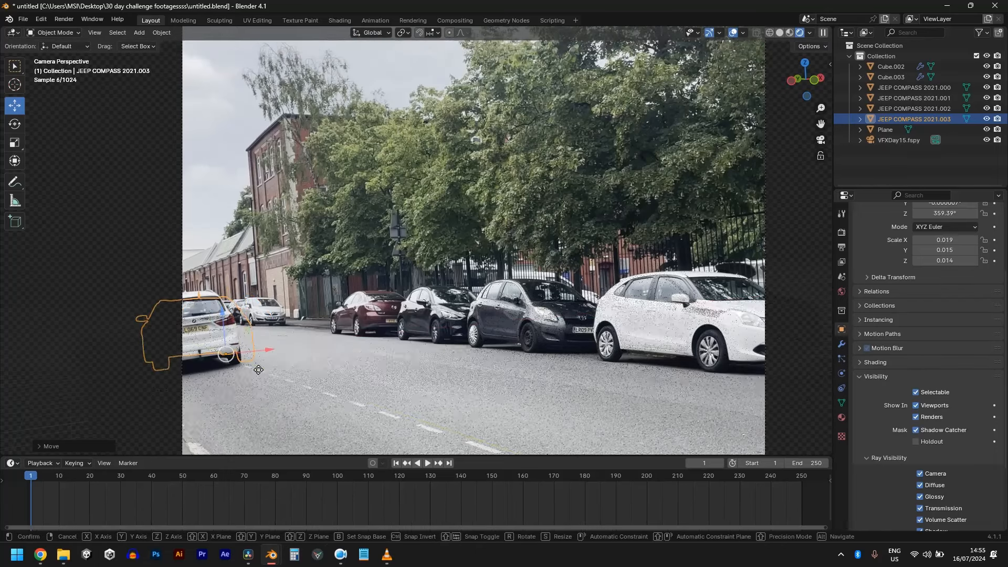
key("x")
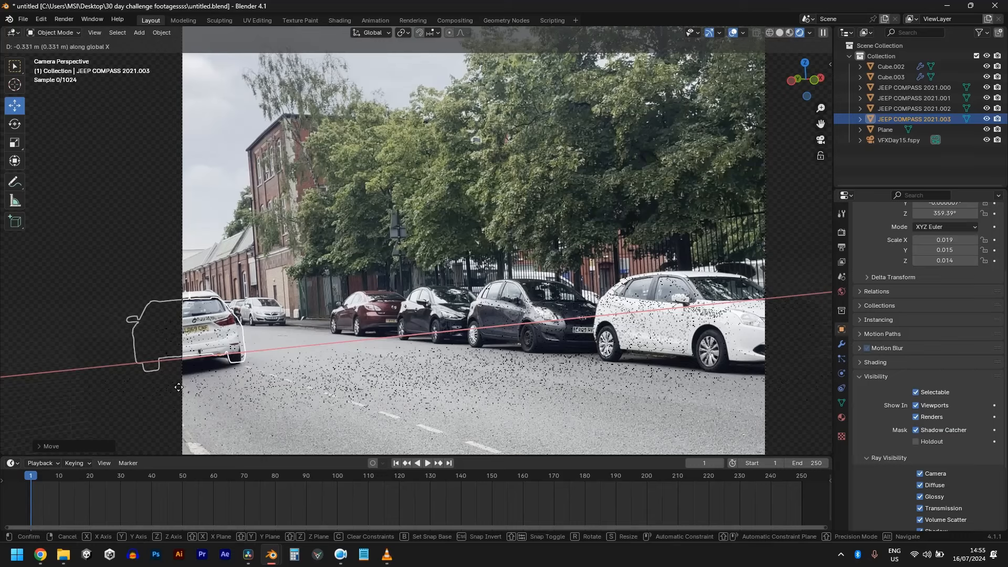
left_click(156, 388)
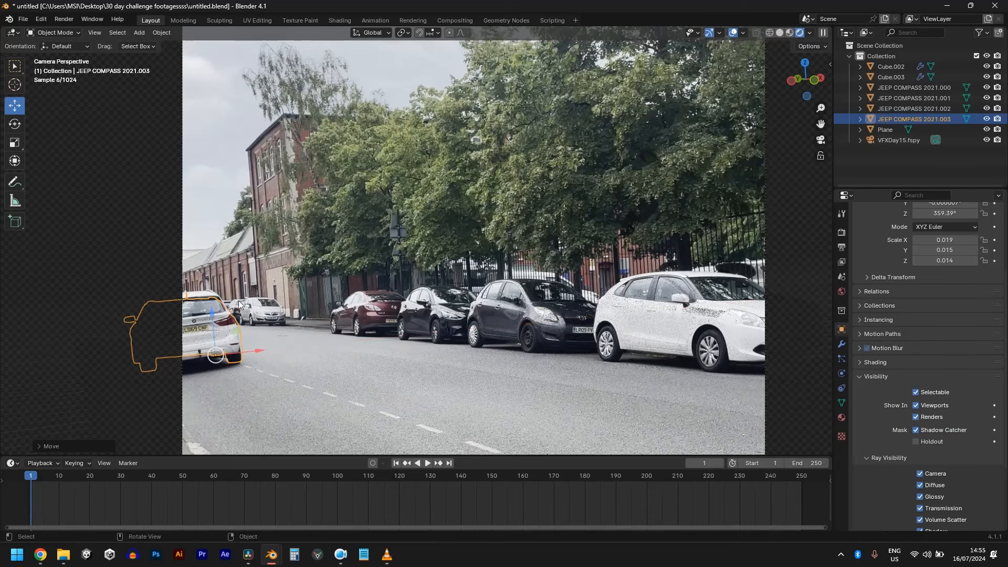
Step: Scale the turned Jeep up slightly along the Z axis to match the white BMW's height
scroll(183, 317, "up", 4)
scroll(183, 317, "up", 2)
middle_click_drag(127, 341, 185, 313, "shift")
scroll(185, 315, "down", 3)
middle_click_drag(107, 387, 188, 357, "shift")
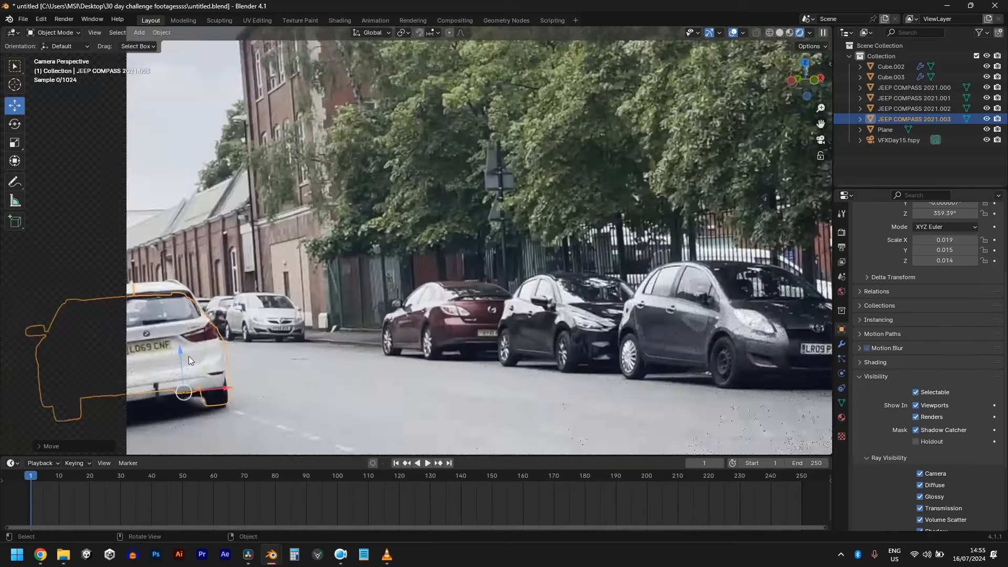
scroll(169, 320, "up", 2)
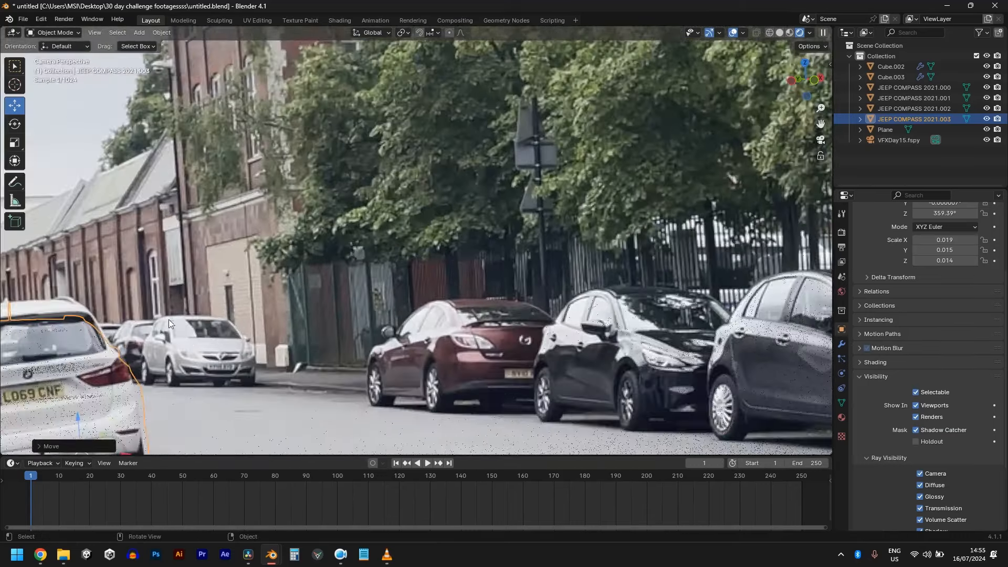
middle_click_drag(190, 315, 336, 256, "shift")
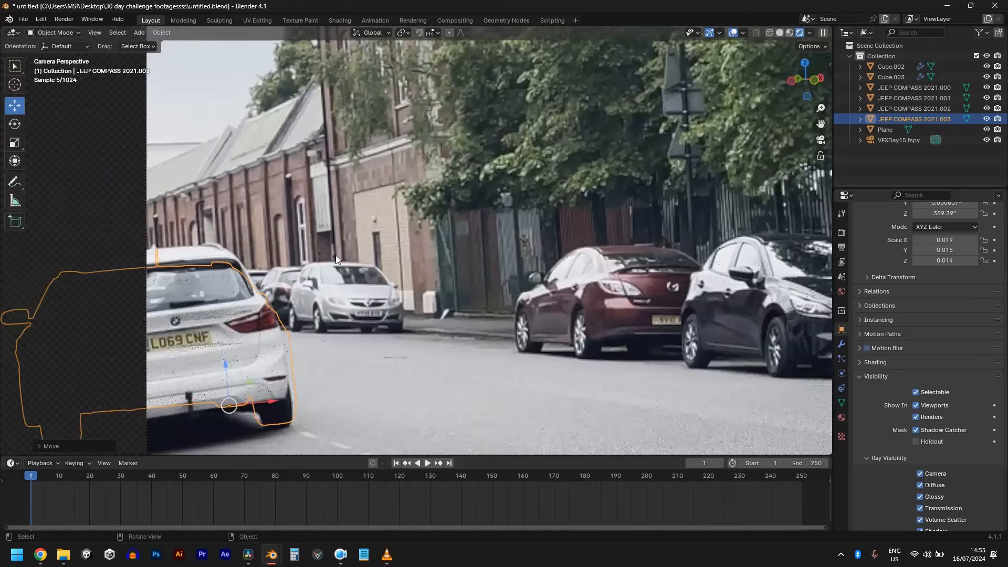
key("s")
key("z")
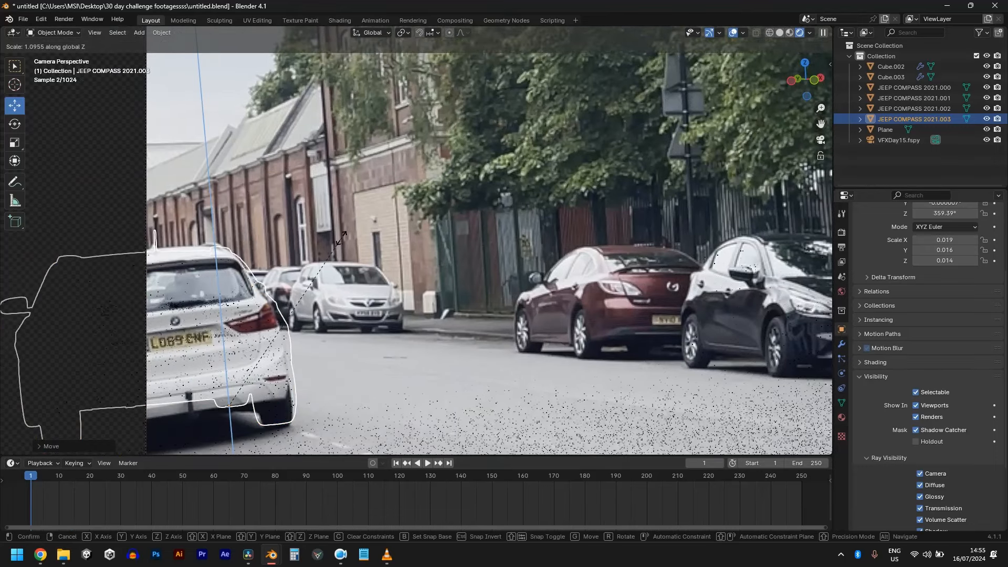
left_click(395, 273)
Step: Nudge the turned Jeep along the X axis so its side edge aligns with the white BMW
key("g")
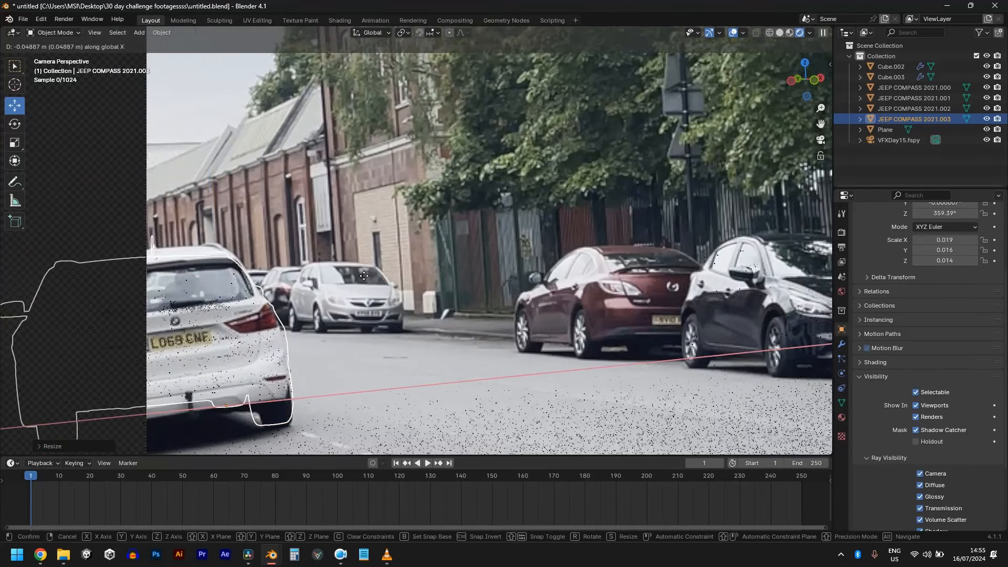
left_click(340, 282)
scroll(339, 281, "down", 4)
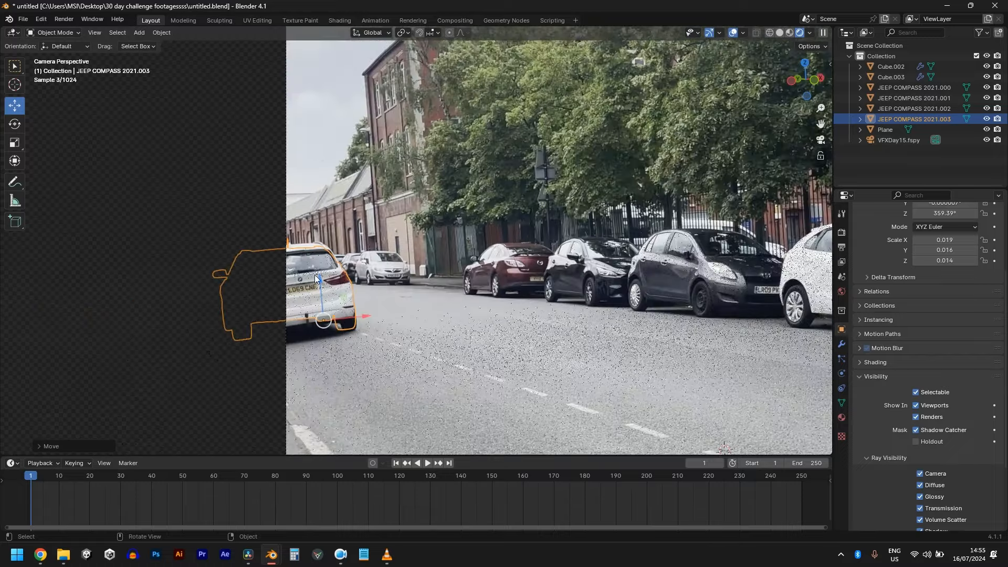
Step: Nudge the Jeep stand-in over the photographed black hatchback slightly along the X axis to fit its outline
scroll(486, 288, "up", 1)
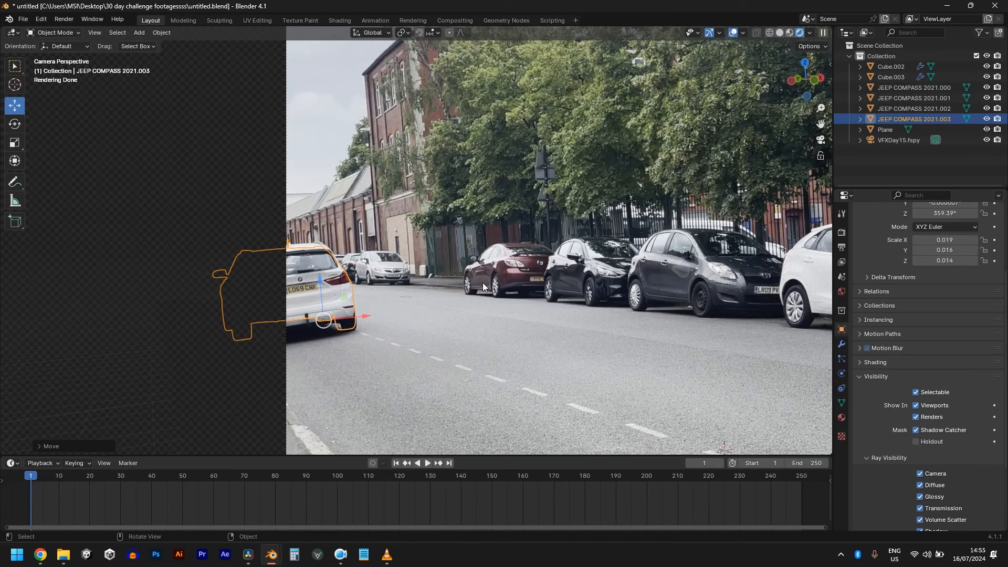
left_click(711, 273)
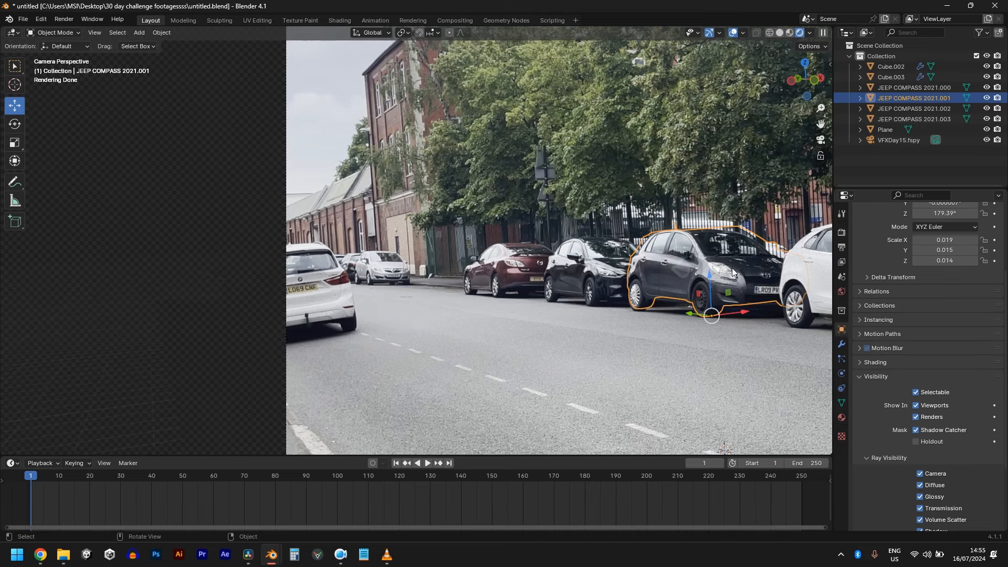
scroll(732, 268, "up", 3)
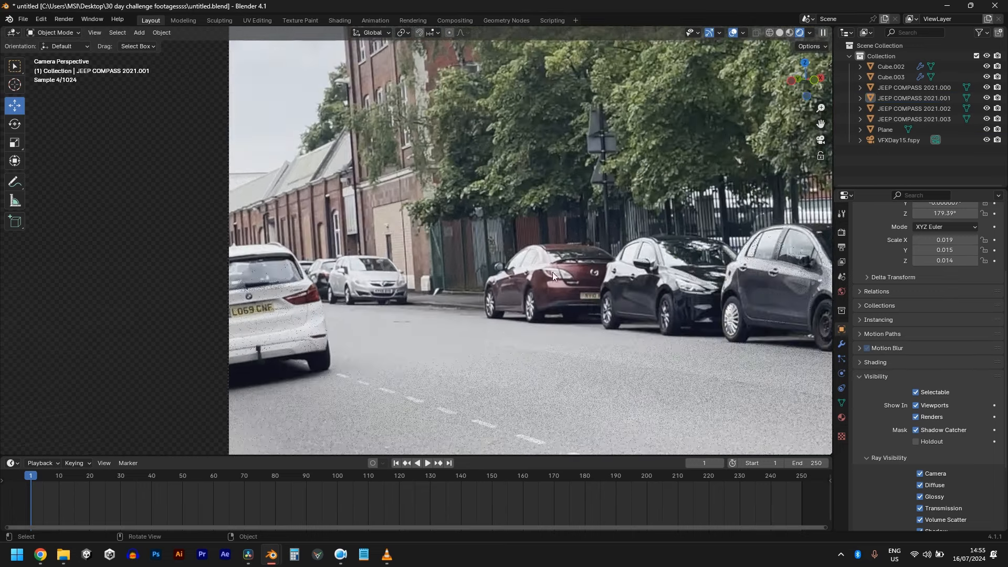
left_click(683, 317)
scroll(684, 348, "down", 3)
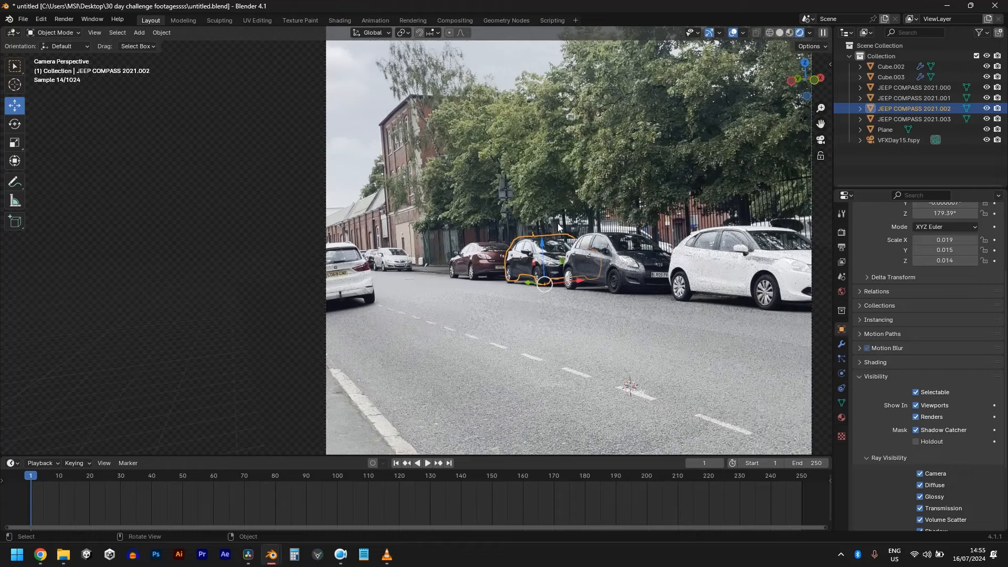
scroll(559, 228, "up", 5)
middle_click_drag(759, 274, 455, 219, "shift")
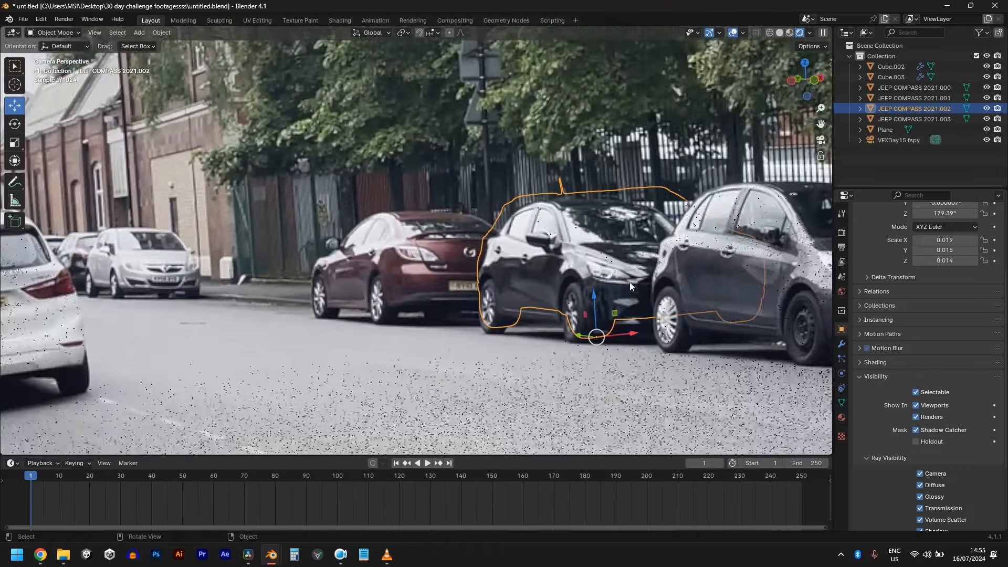
left_click_drag(626, 333, 689, 279)
Step: Scale the Jeep over the black hatchback down slightly along Z and adjust its scale along Y
key("s")
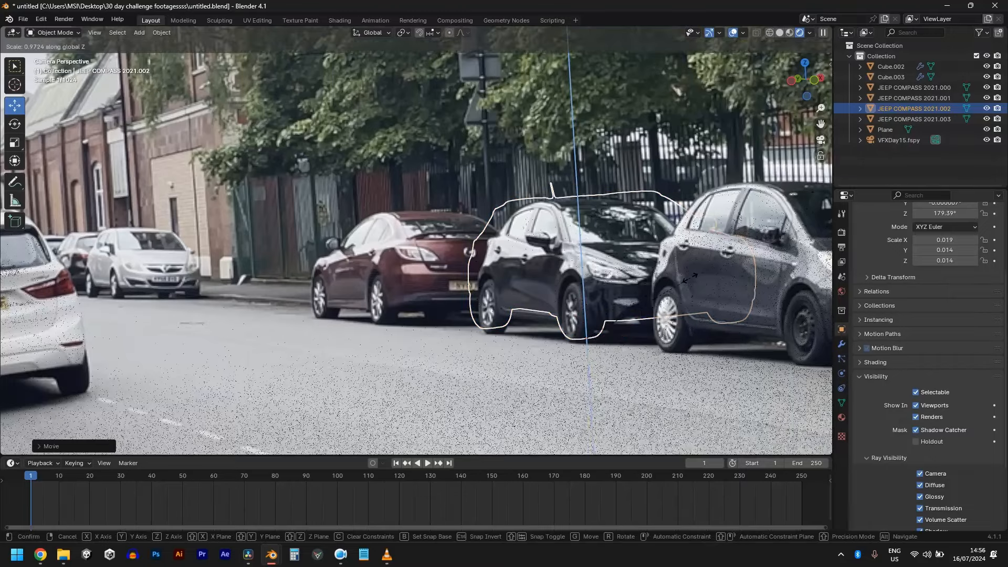
left_click(688, 278)
key("s")
key("y")
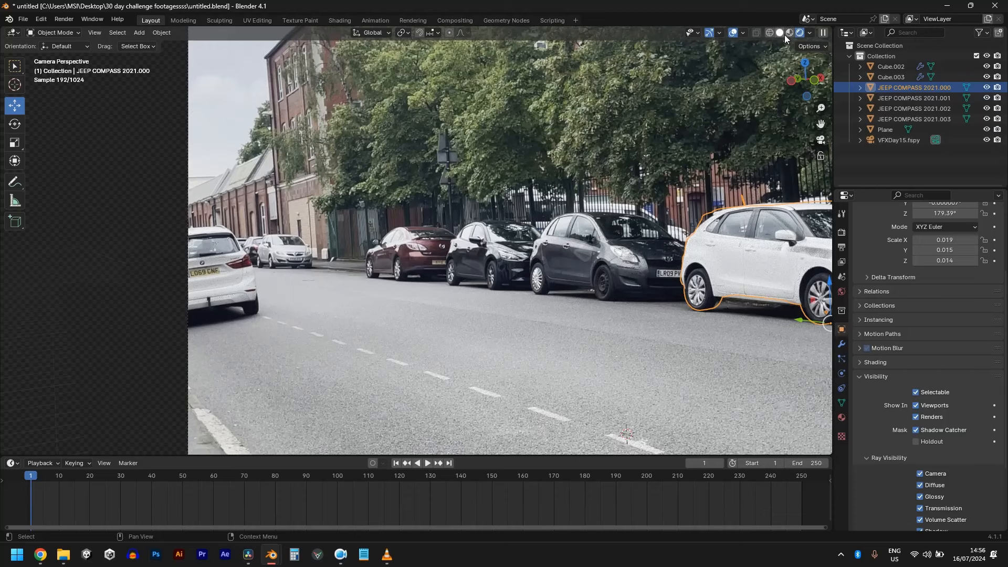
Step: Switch to material preview shading and open the body material of the Jeep standing over the dark grey car
left_click(787, 33)
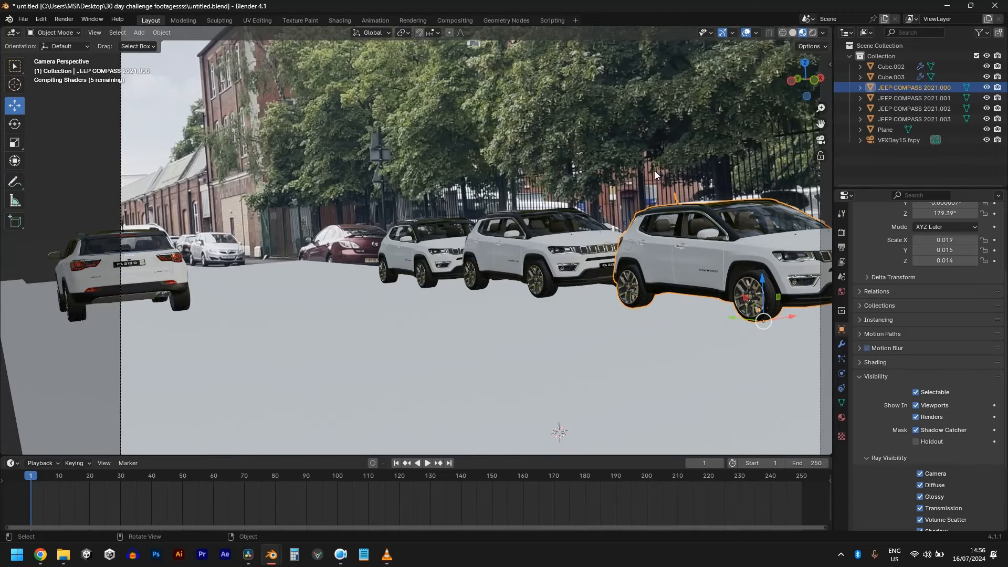
left_click(548, 239)
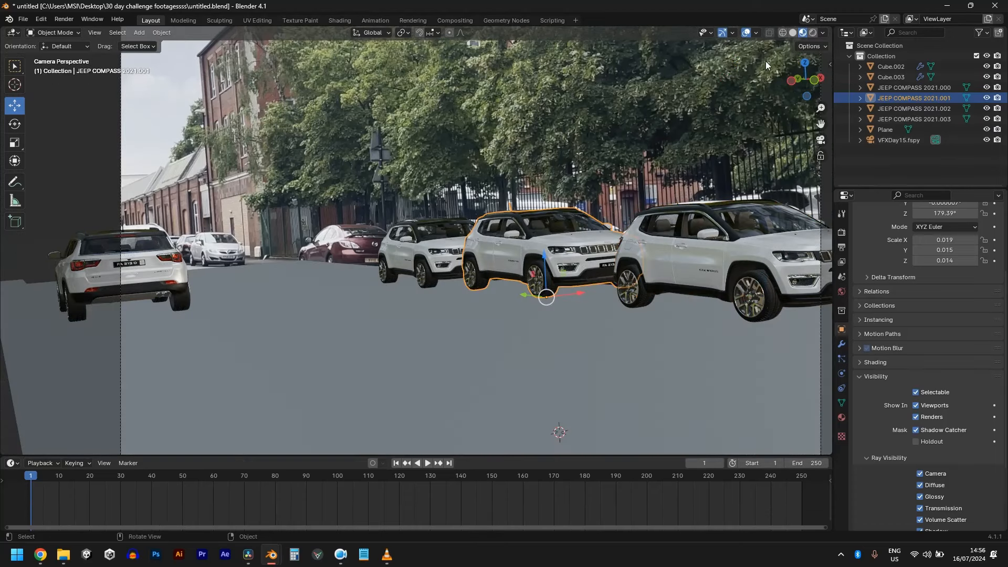
left_click_drag(570, 223, 667, 173)
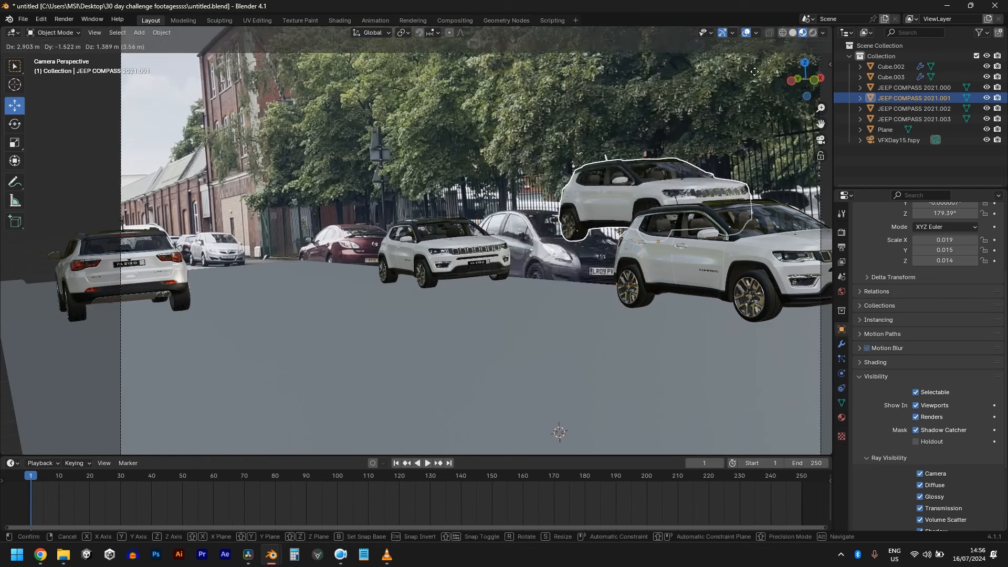
right_click(667, 174)
left_click(842, 417)
scroll(941, 309, "up", 4)
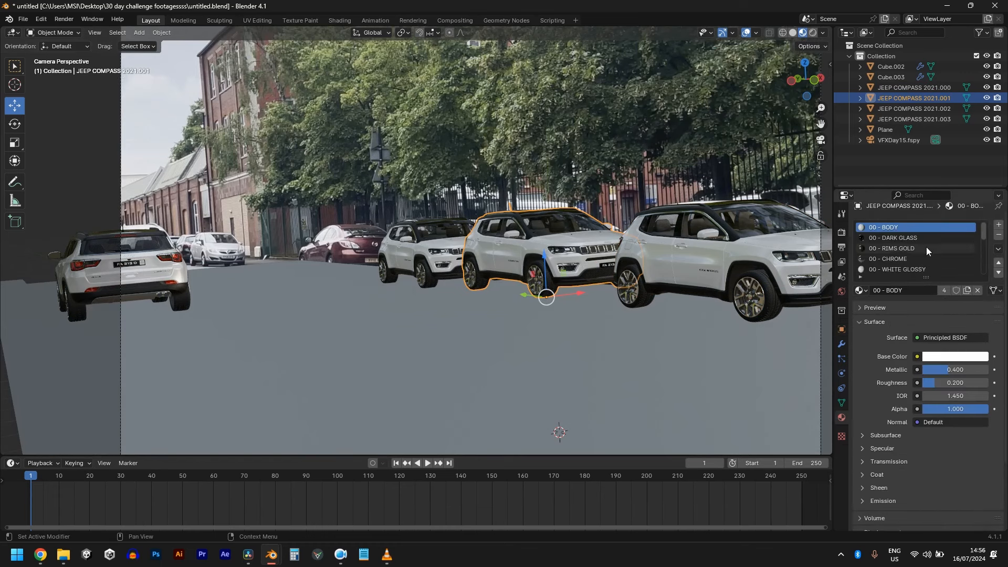
Step: Make the middle Jeep's body material single-user and set its base color to dark blue, hue 0.652, saturation 0.608
left_click(945, 291)
left_click(956, 357)
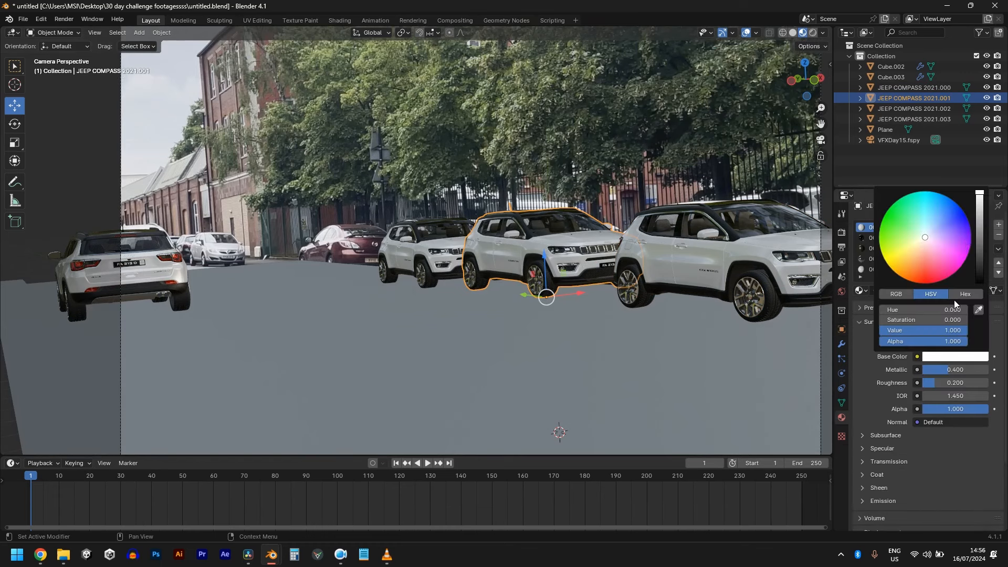
left_click(938, 228)
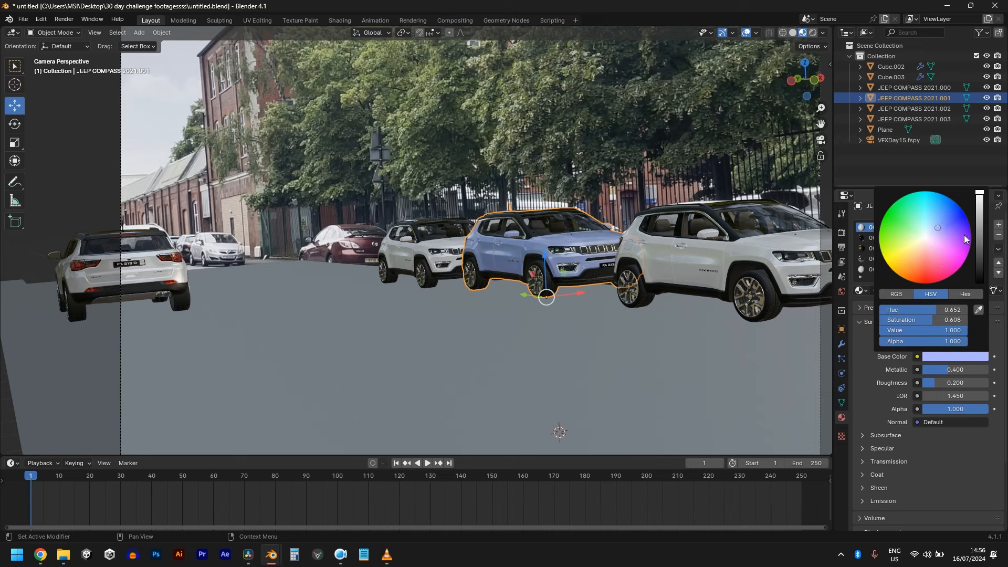
left_click_drag(980, 239, 980, 247)
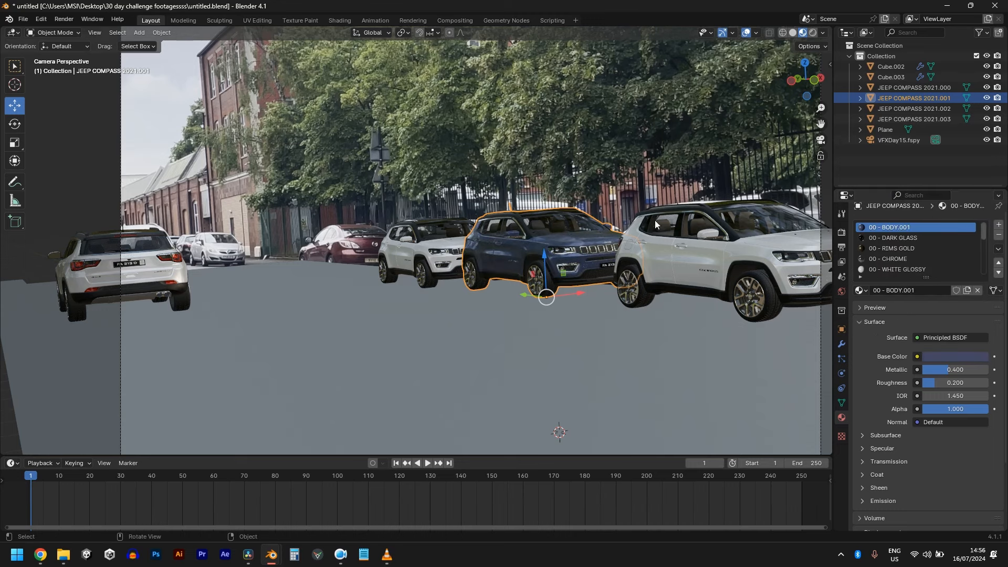
key("g")
right_click(345, 333)
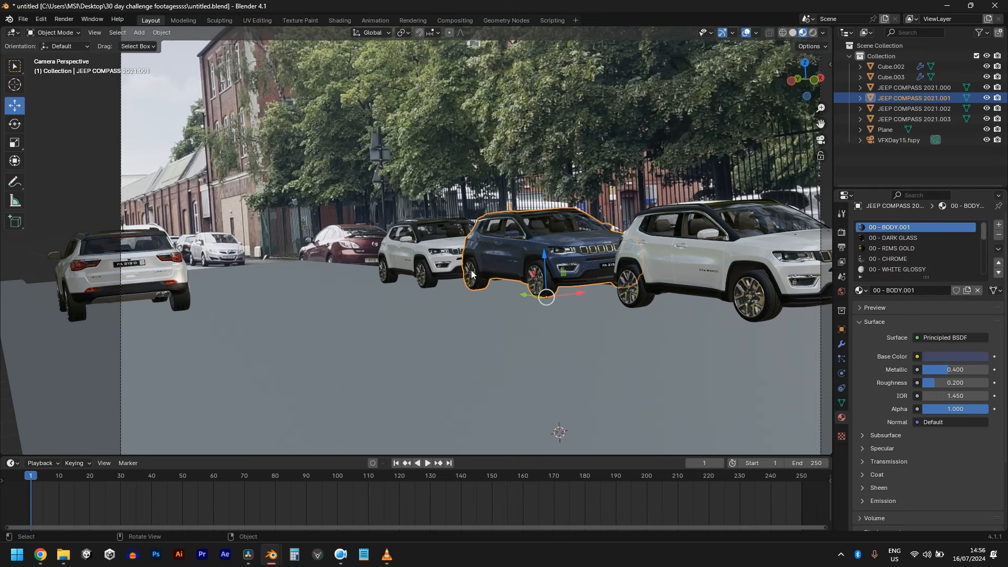
Step: Give the farthest Jeep in the row its own near-black body color with hue 0.735, saturation 0.263 and value 0.023
left_click(443, 248)
key("g")
right_click(311, 384)
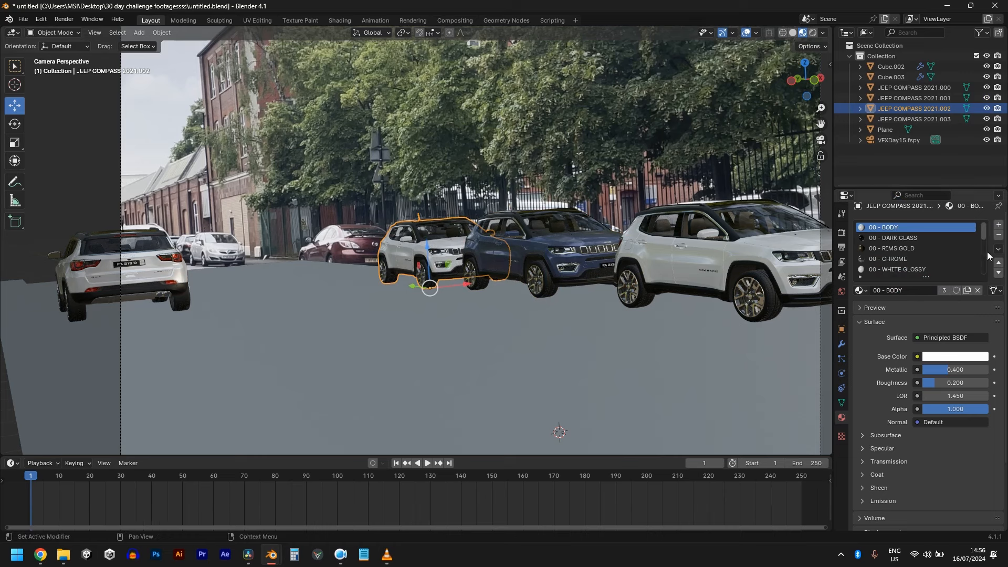
left_click(949, 357)
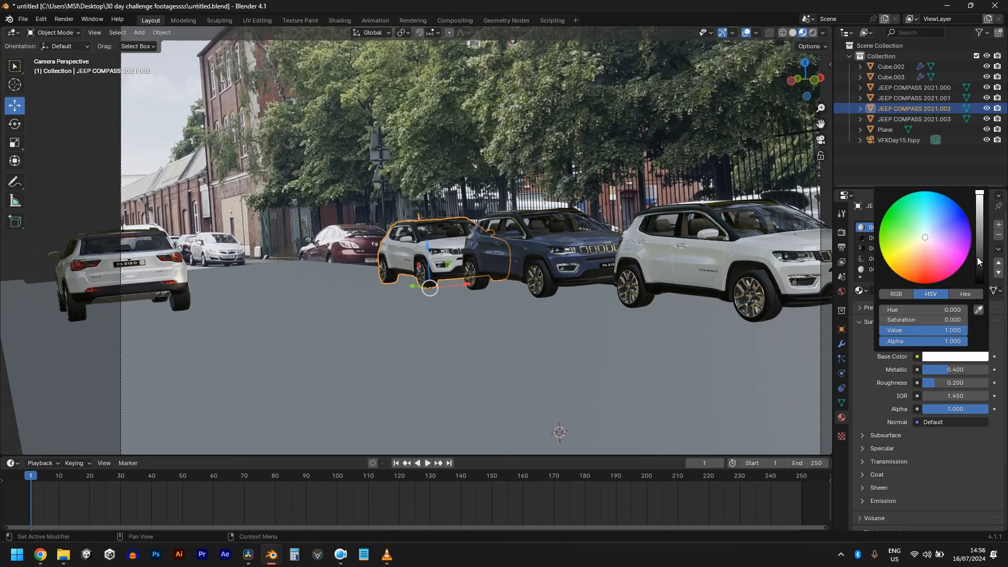
left_click_drag(978, 257, 980, 269)
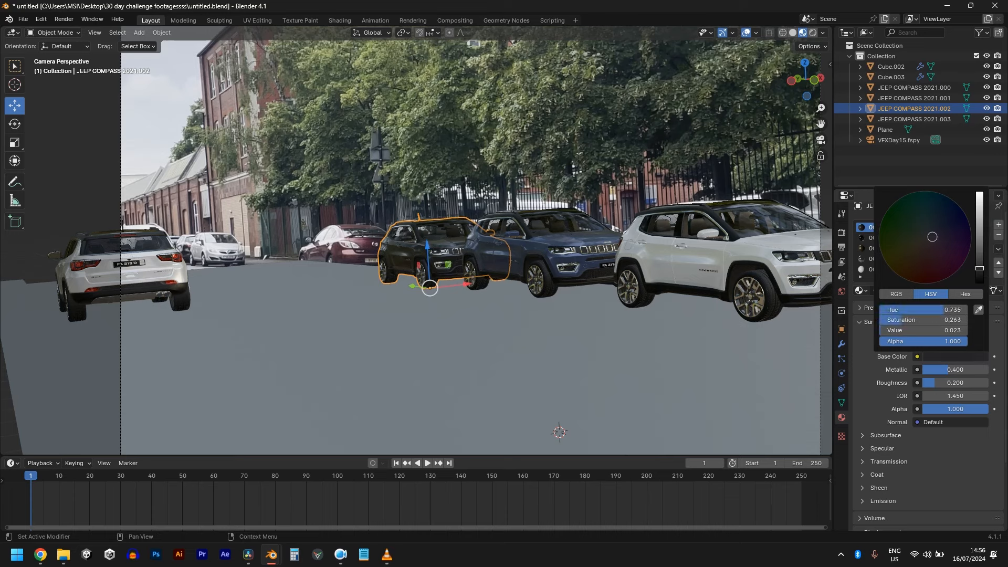
left_click(111, 273)
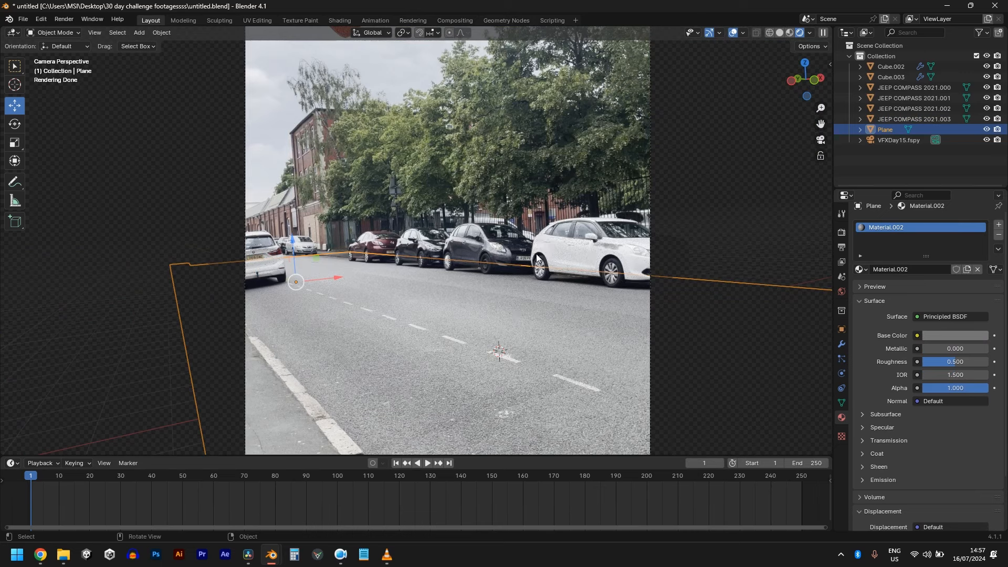
Step: With all four Jeeps selected and the front white one active, add a Passive rigid body and save the file
left_click(554, 251)
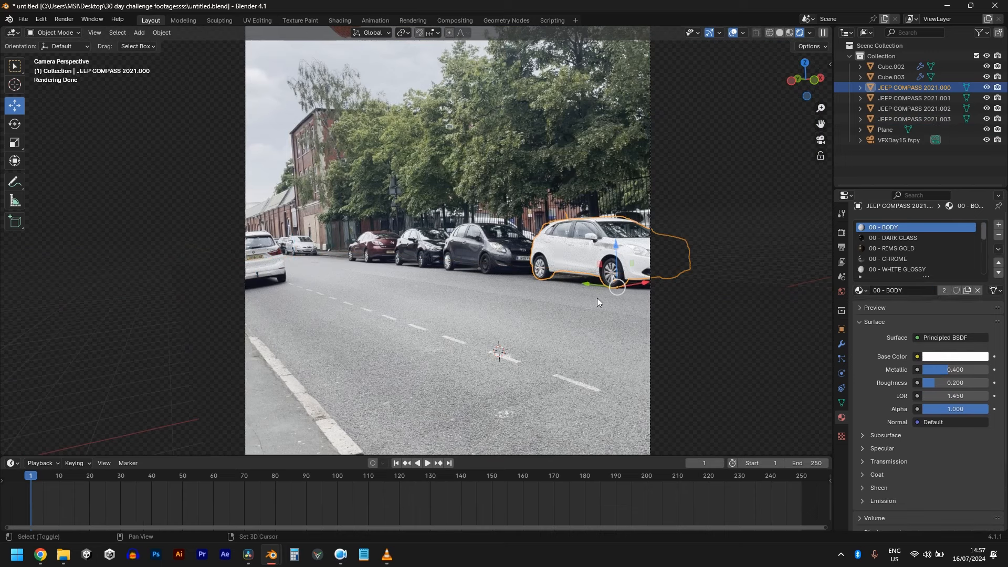
left_click(487, 243, "shift")
left_click(421, 247, "shift")
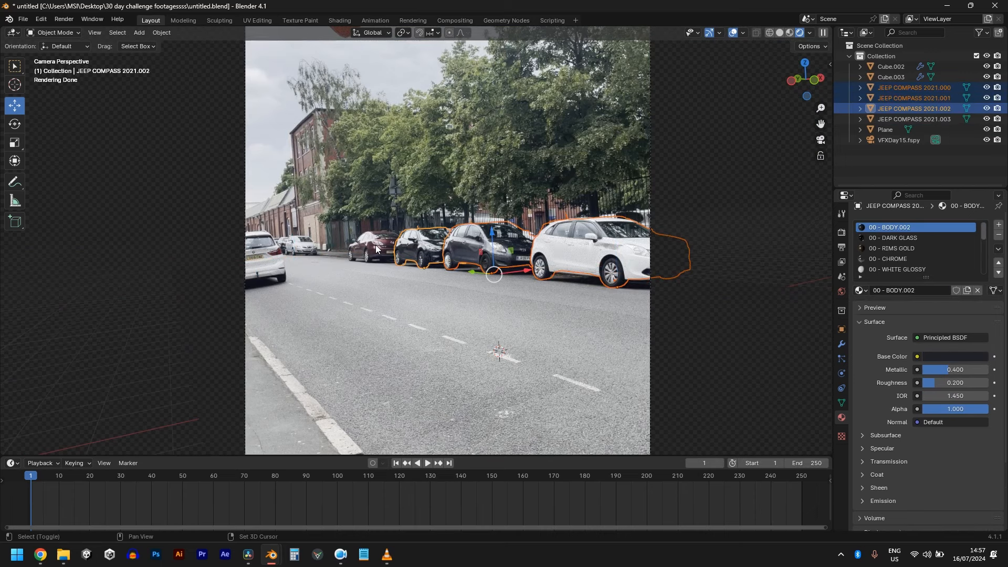
left_click(263, 269, "shift")
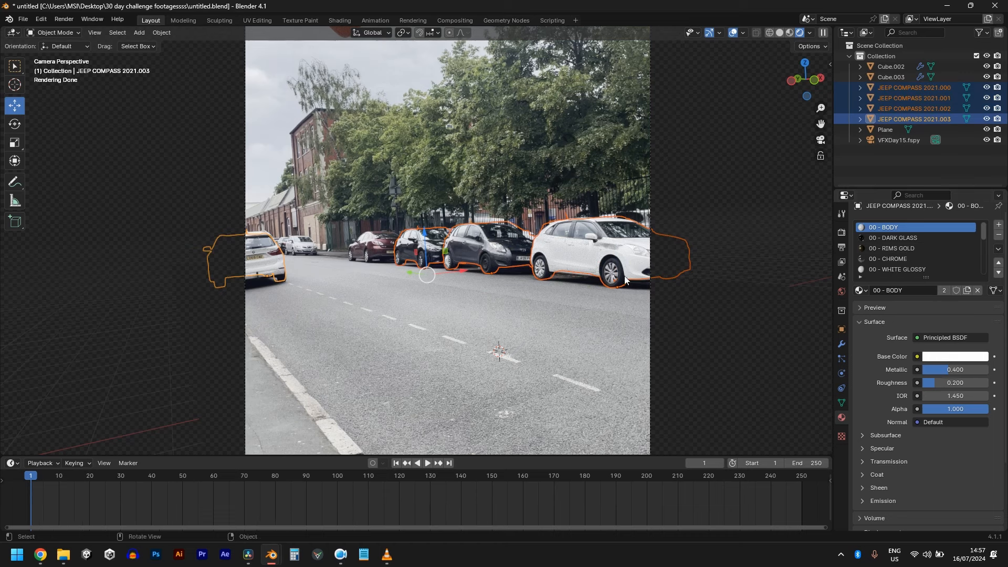
left_click(590, 256, "shift")
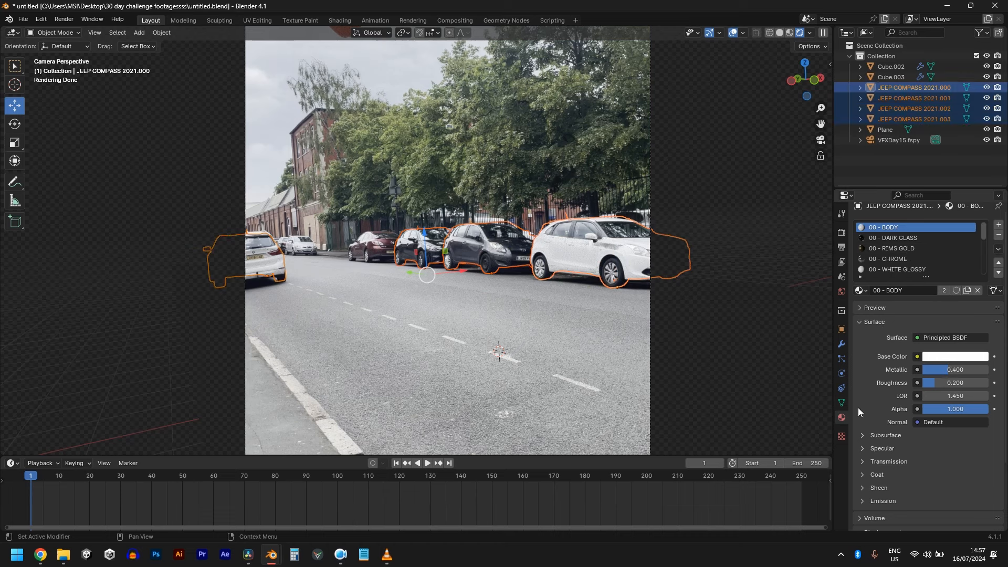
left_click(843, 374)
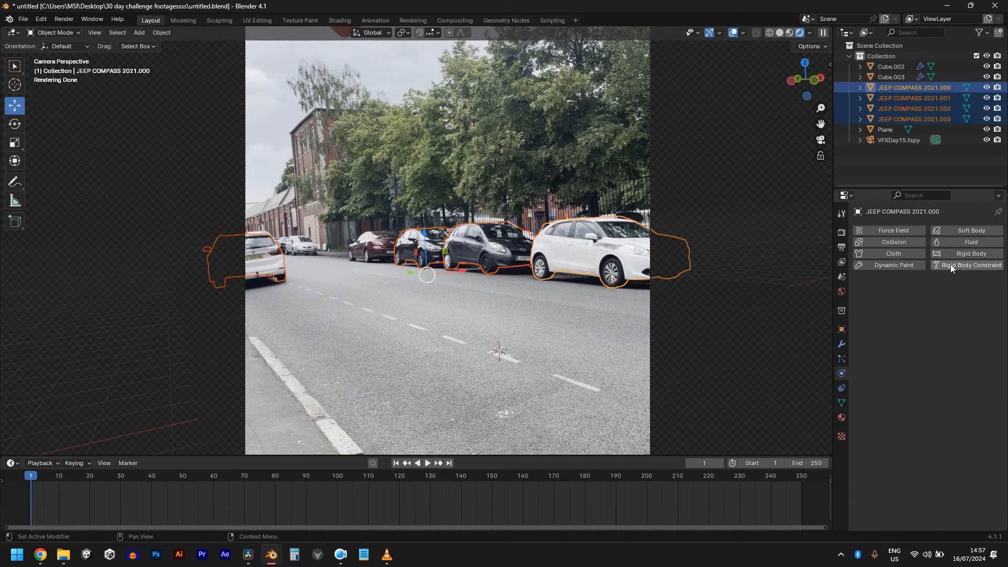
left_click(961, 255)
left_click(949, 299)
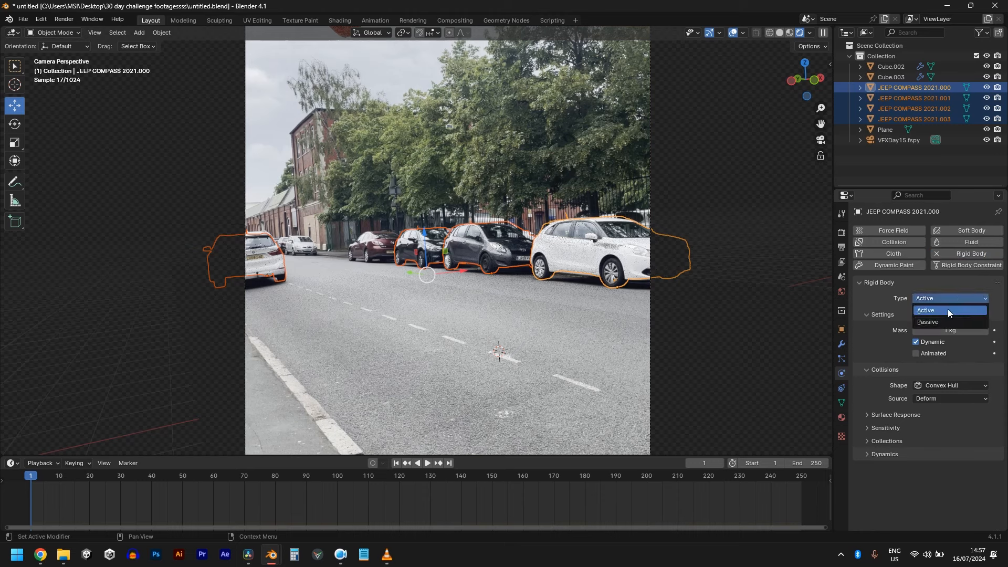
left_click(947, 318)
key("ctrl+s")
Step: Add a rigid body to the road plane and make it Passive
left_click(484, 301)
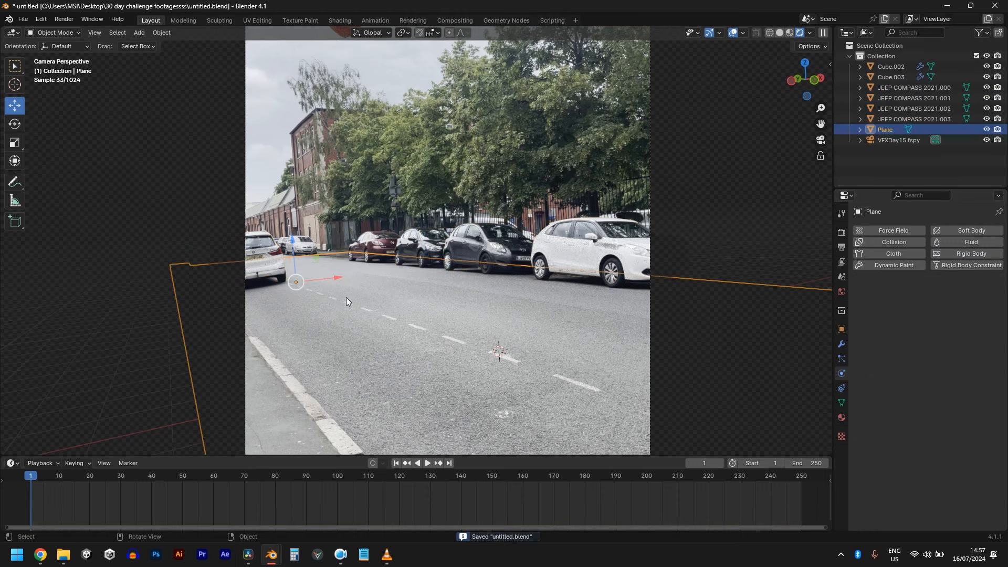
left_click(952, 254)
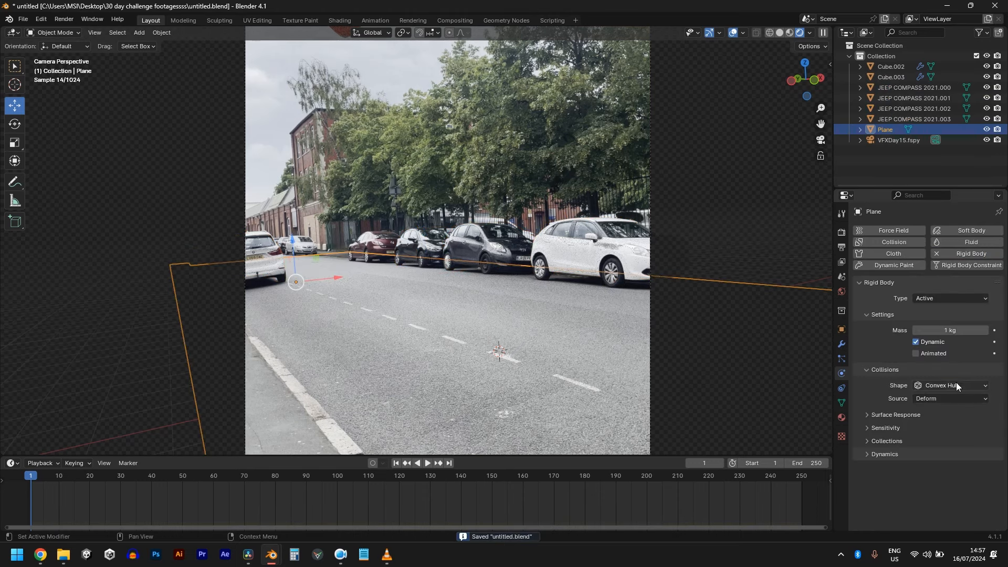
left_click(956, 386)
Step: Switch to solid shading and add an Active rigid body to each of the two dice above the street
left_click(780, 33)
scroll(459, 178, "down", 2)
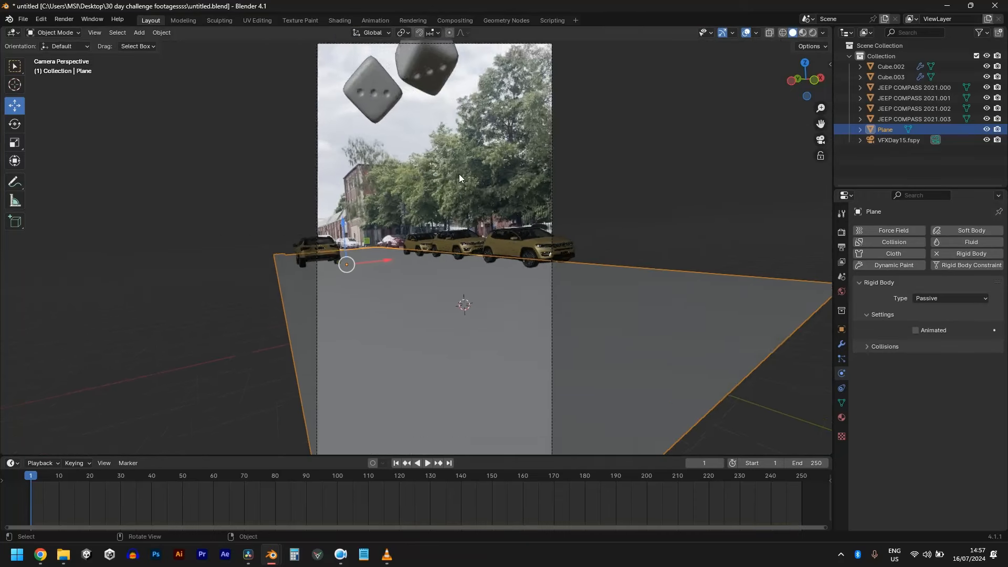
scroll(459, 174, "down", 1)
left_click(390, 115)
left_click(435, 102, "shift")
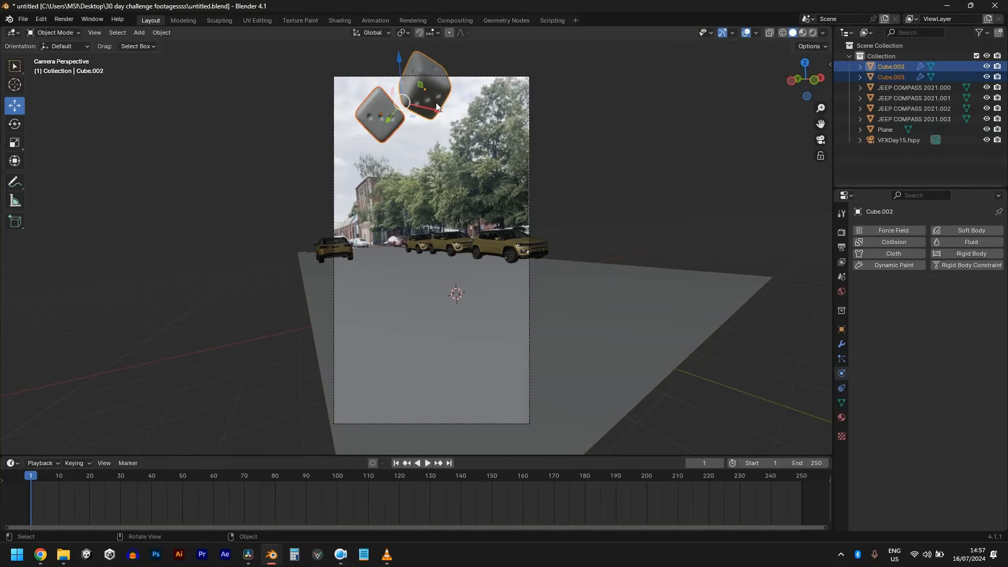
left_click(953, 254)
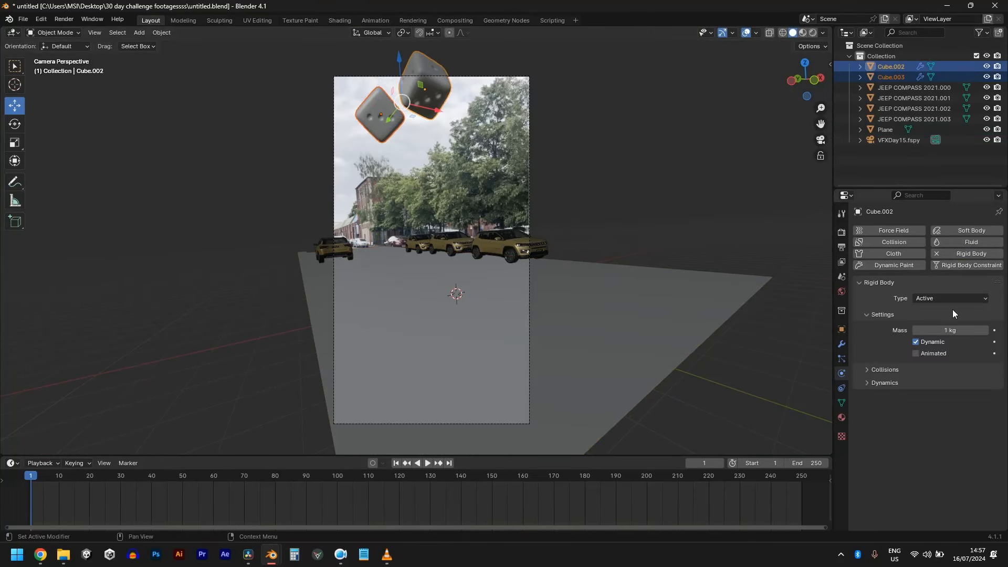
left_click(381, 116)
left_click(971, 254)
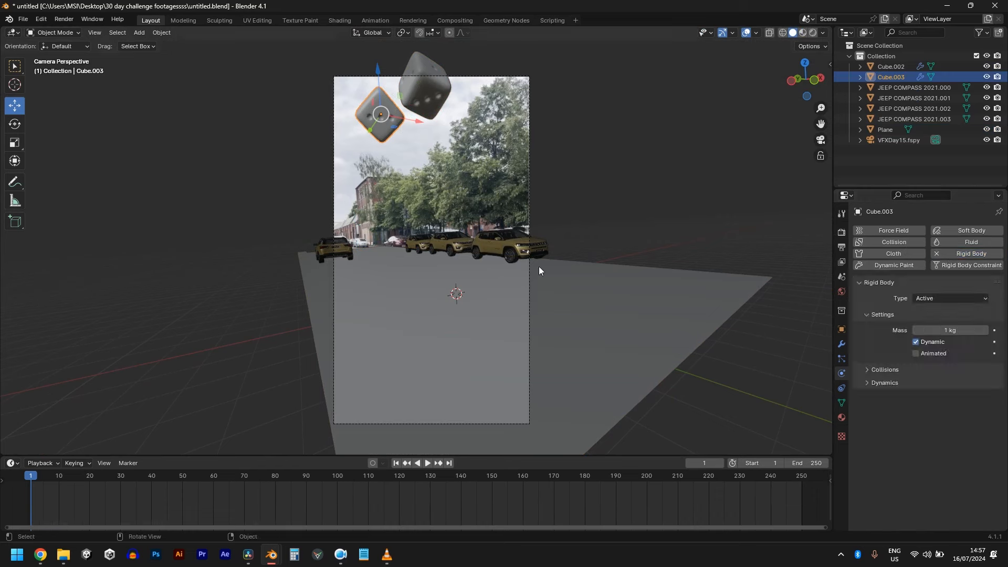
Step: Play the rigid body simulation to check how the dice fall onto the road
key("space")
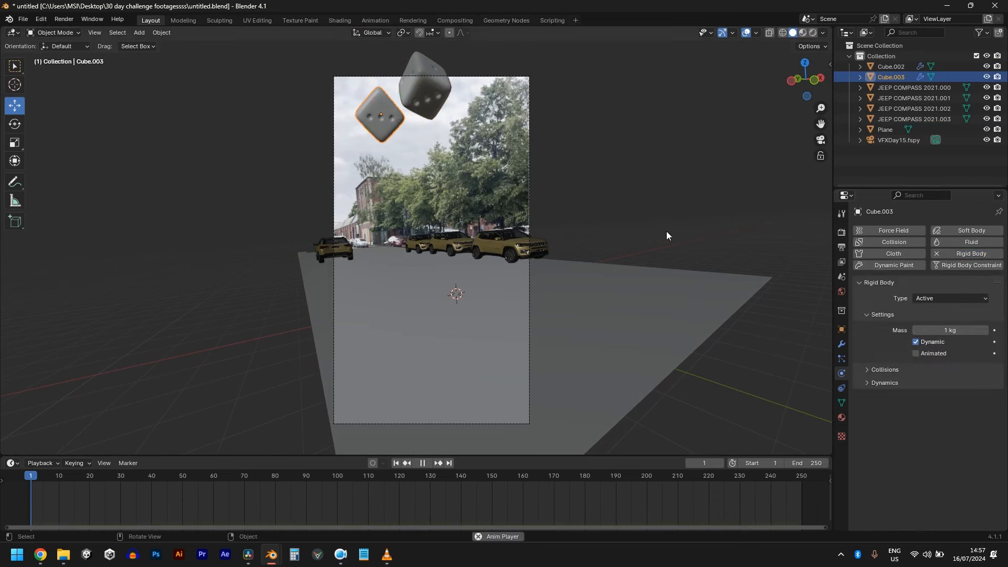
scroll(562, 310, "up", 4)
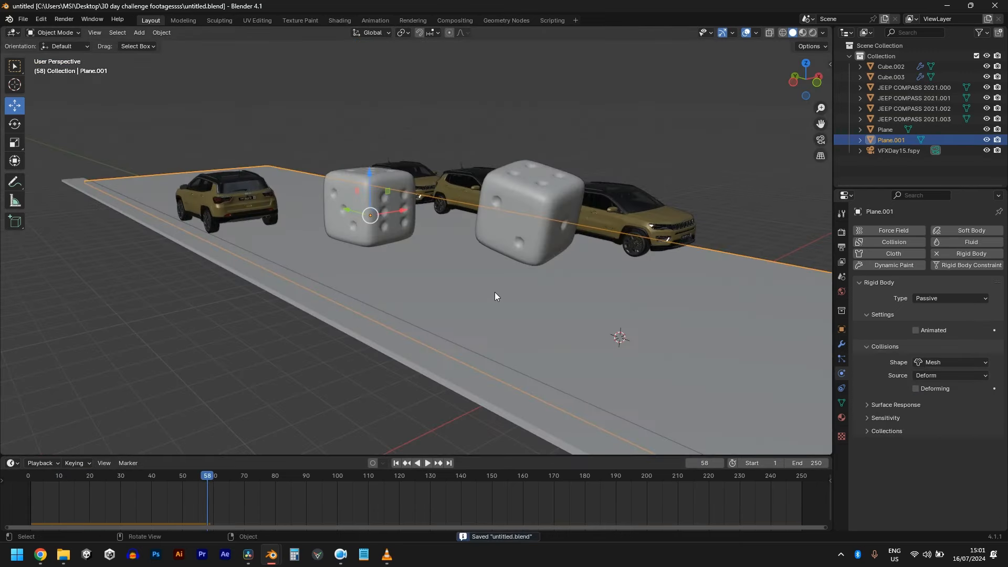
Step: Return to frame 1 and examine the dice, Jeeps and road plane from above
key("shift+Left")
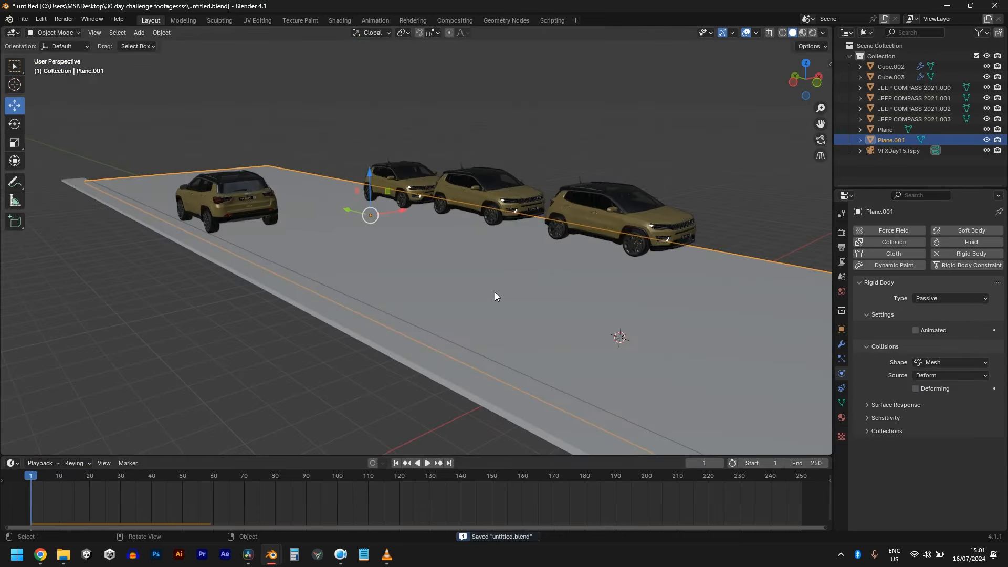
scroll(495, 292, "down", 5)
middle_click_drag(494, 292, 471, 272)
middle_click_drag(466, 164, 502, 242, "shift")
scroll(504, 242, "up", 2)
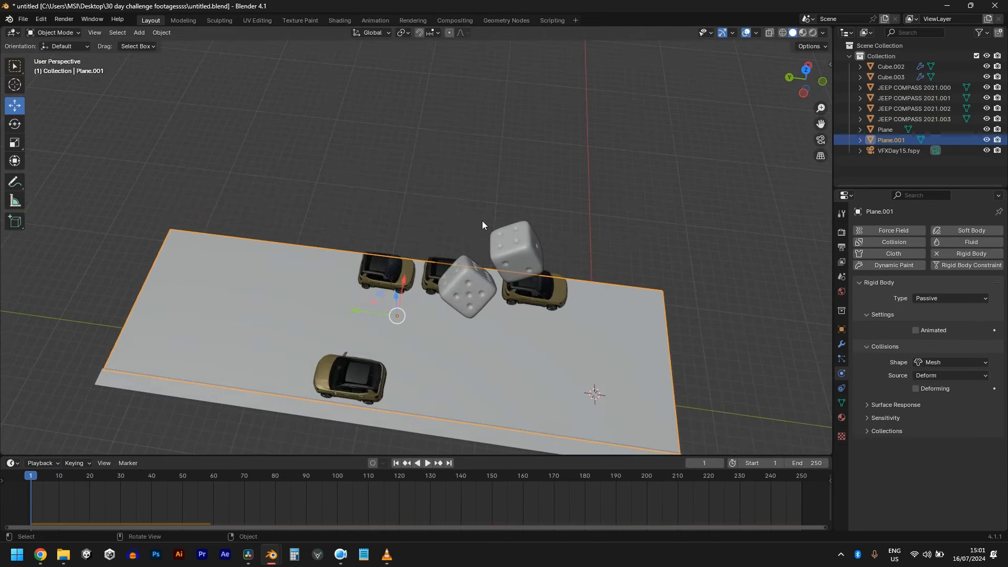
Step: Add a cube, raise it to the height of the dice and scale it up to roughly a die's size
left_click(482, 221)
left_click(496, 239)
key("shift+a")
mouse_move(344, 291)
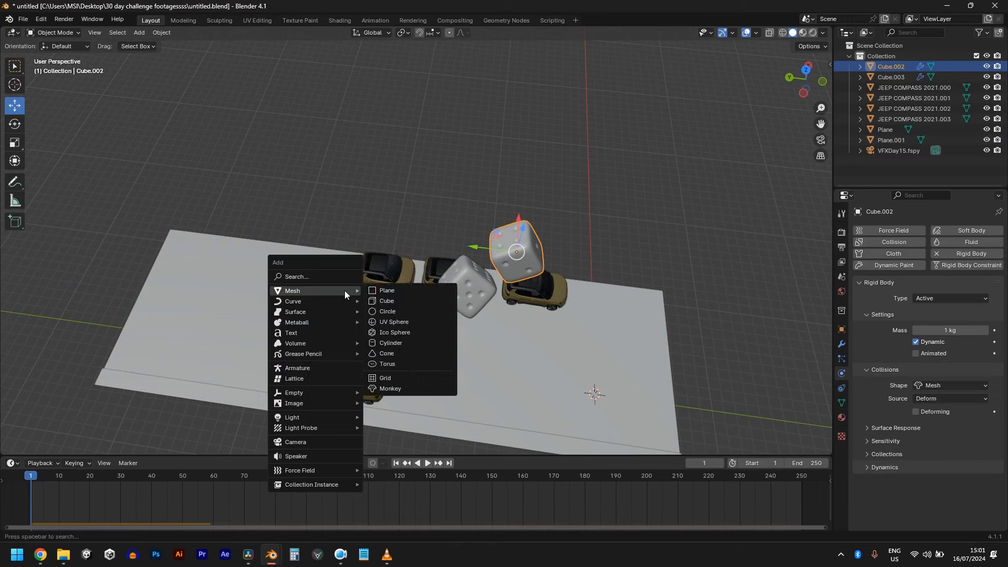
left_click(385, 301)
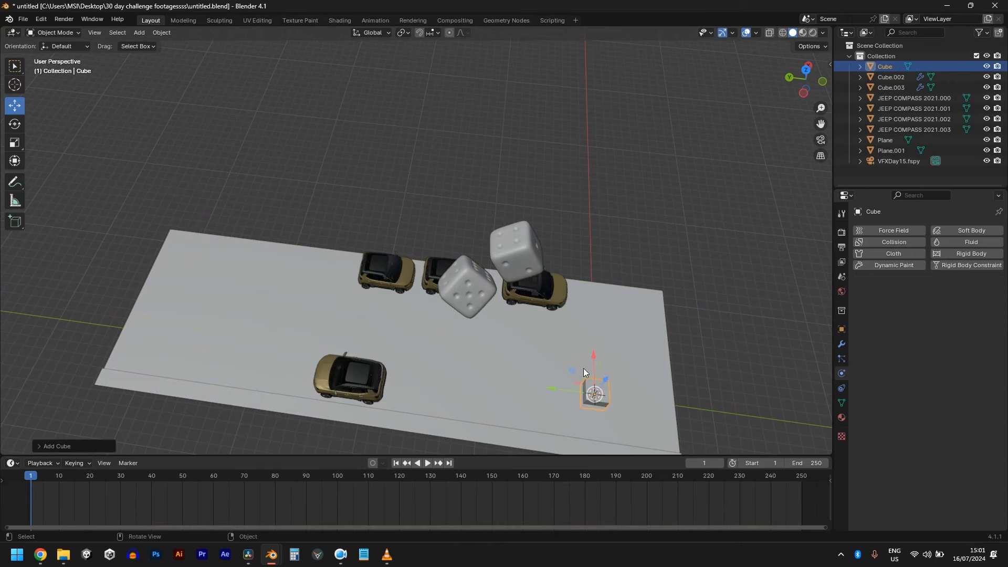
key("KP_1")
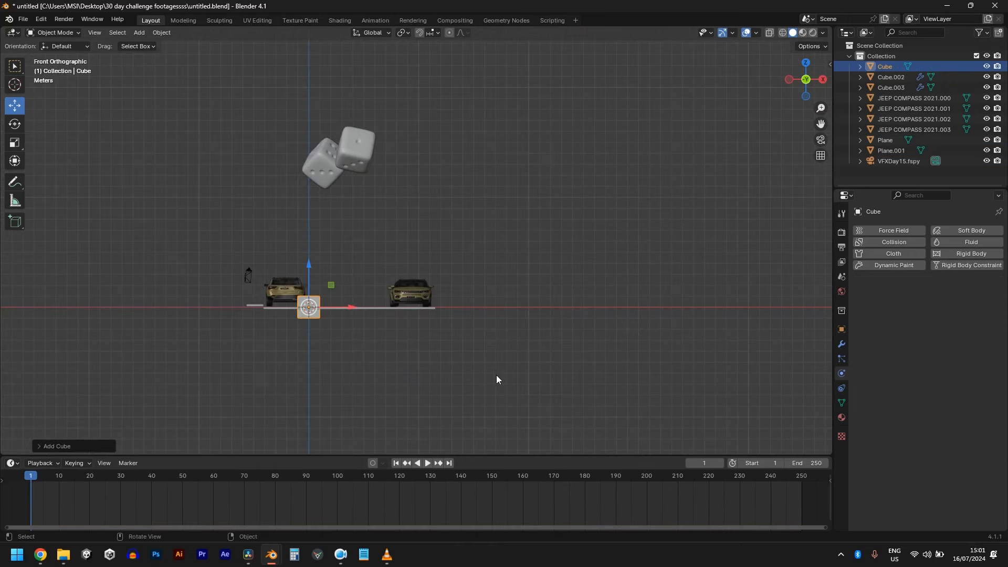
key("g")
left_click(460, 209)
key("s")
left_click(634, 284)
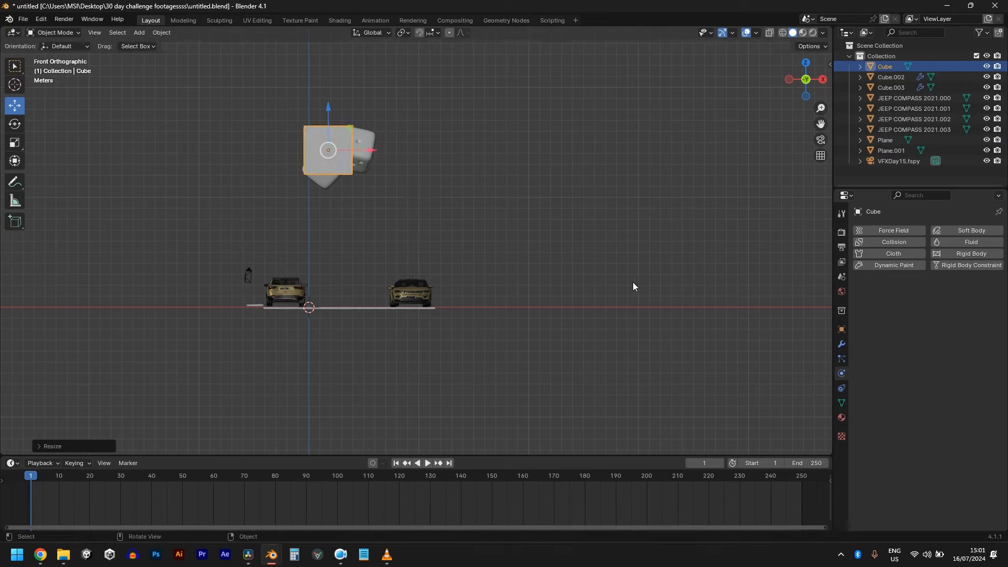
Step: Flatten the cube along Y into a thin slab and give it an Active rigid body with Animated enabled
middle_click_drag(397, 211, 575, 289)
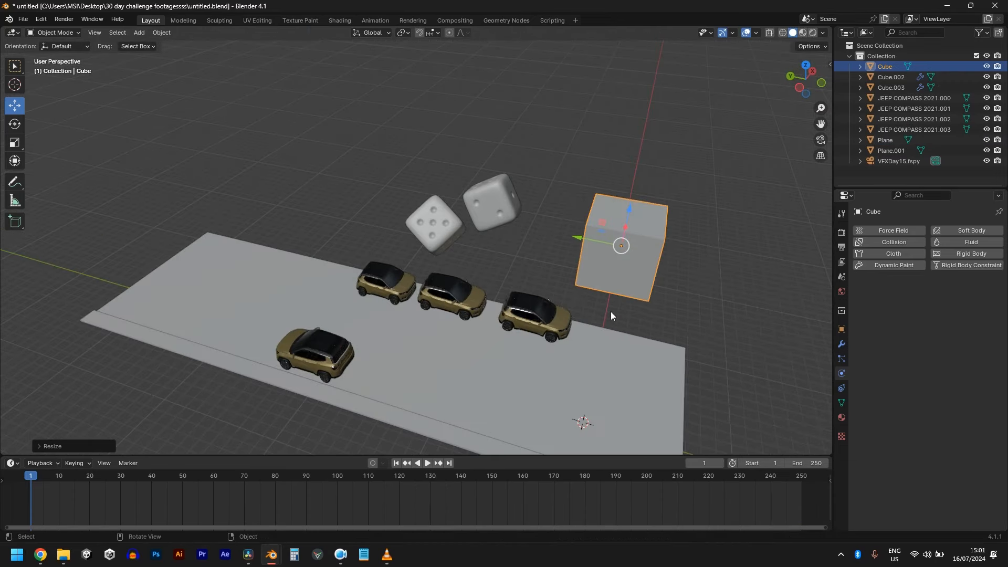
key("s")
key("y")
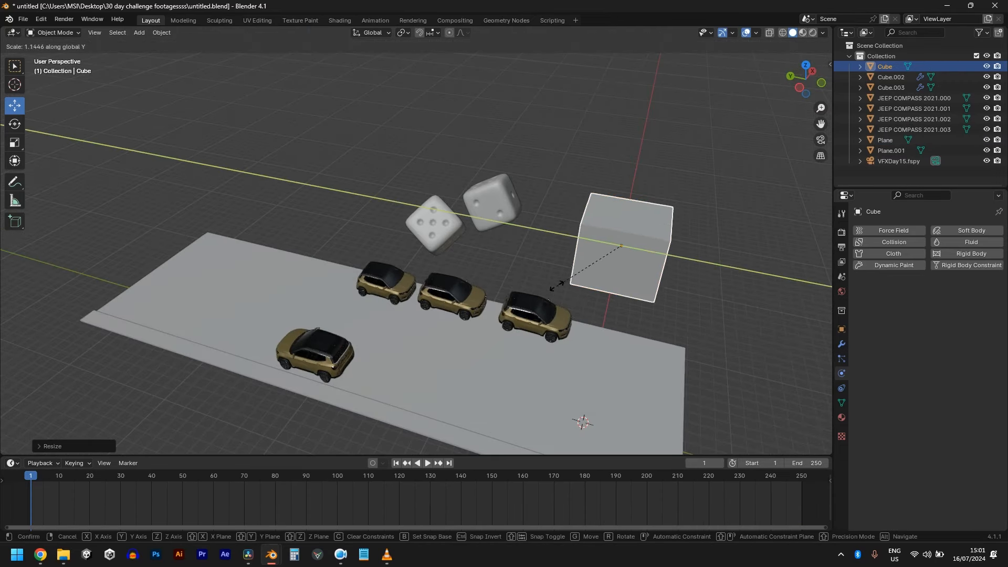
left_click(604, 267)
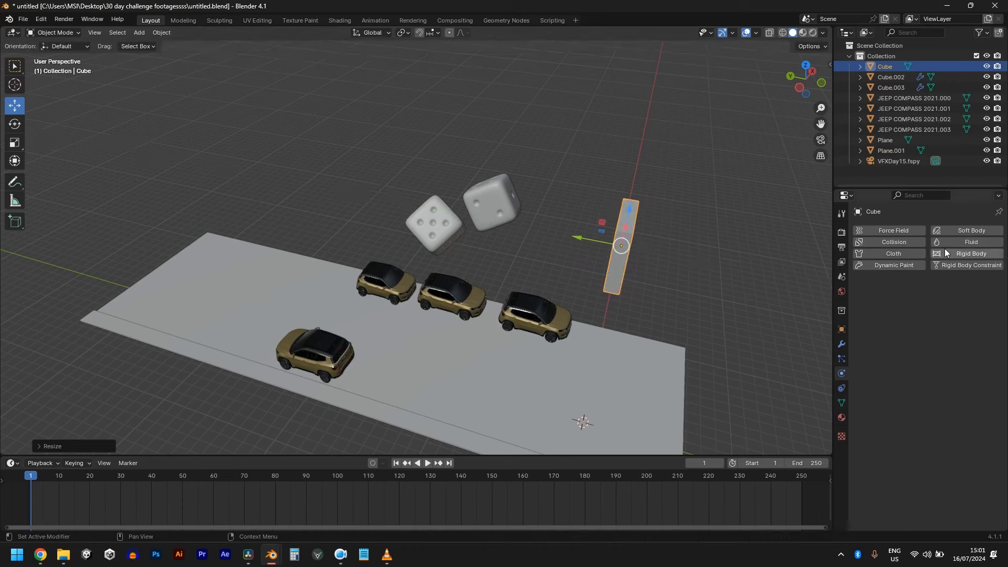
left_click(972, 253)
left_click(916, 353)
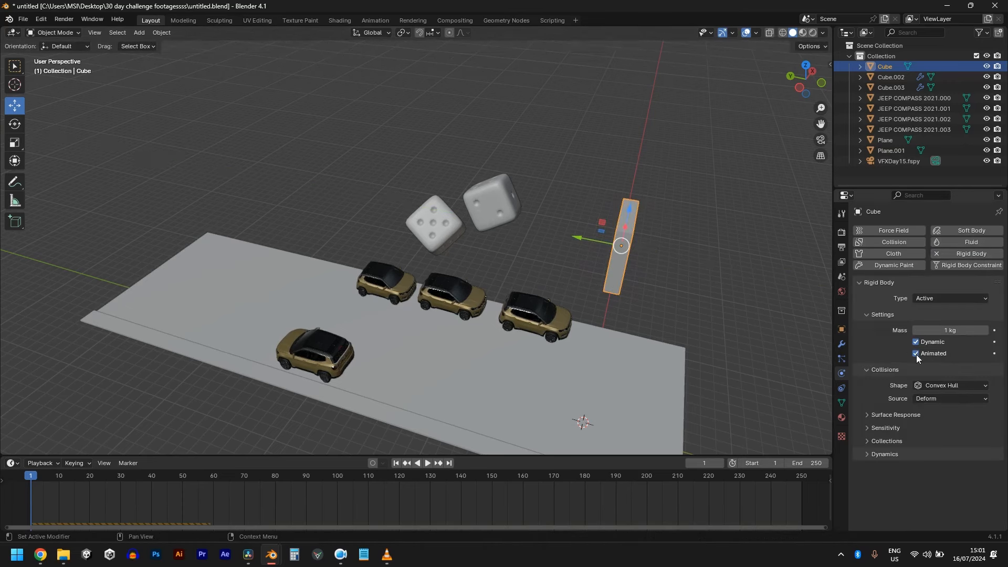
Step: Move the slab behind the dice at the far end of the road and enlarge it
key("g")
left_click(275, 211)
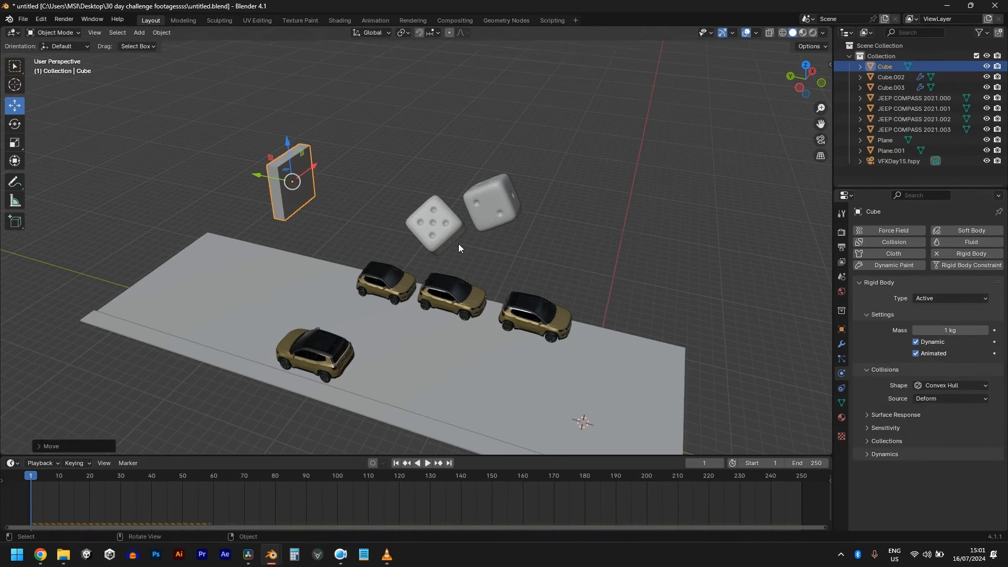
key("s")
left_click(552, 284)
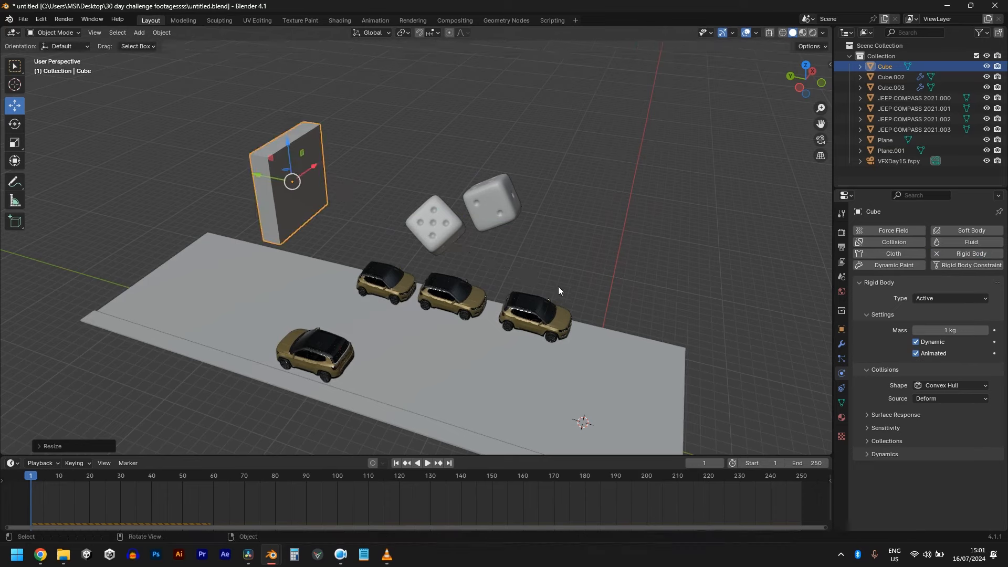
Step: Tilt the slab about 8° around the global X axis
middle_click_drag(558, 286, 620, 275)
scroll(619, 275, "up", 2)
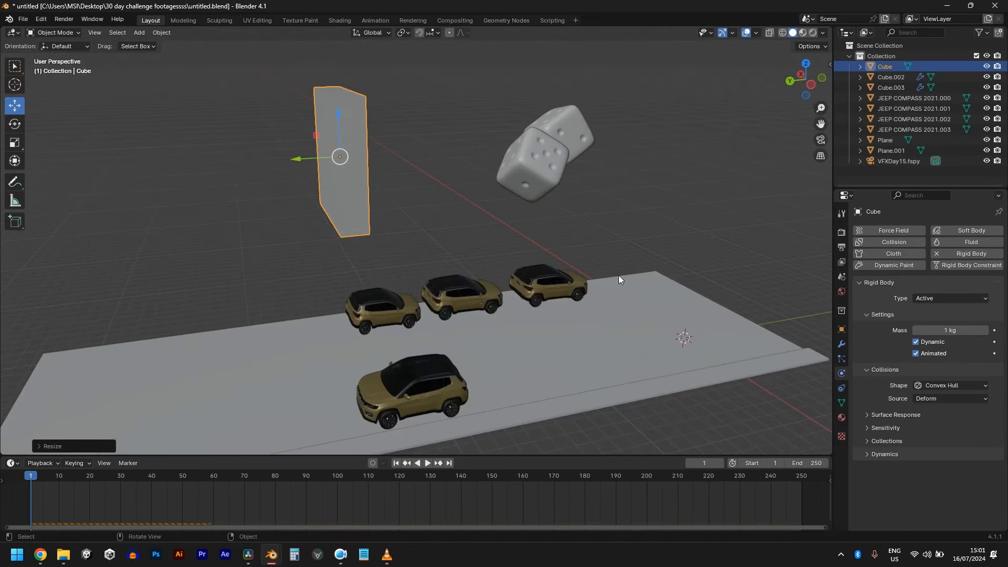
key("r")
key("x")
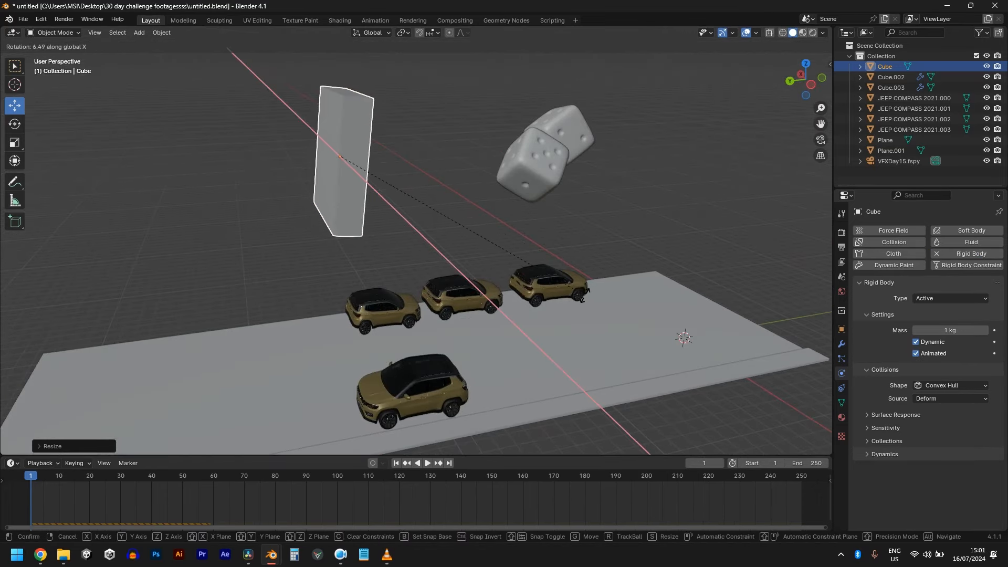
left_click(616, 300)
scroll(622, 304, "down", 2)
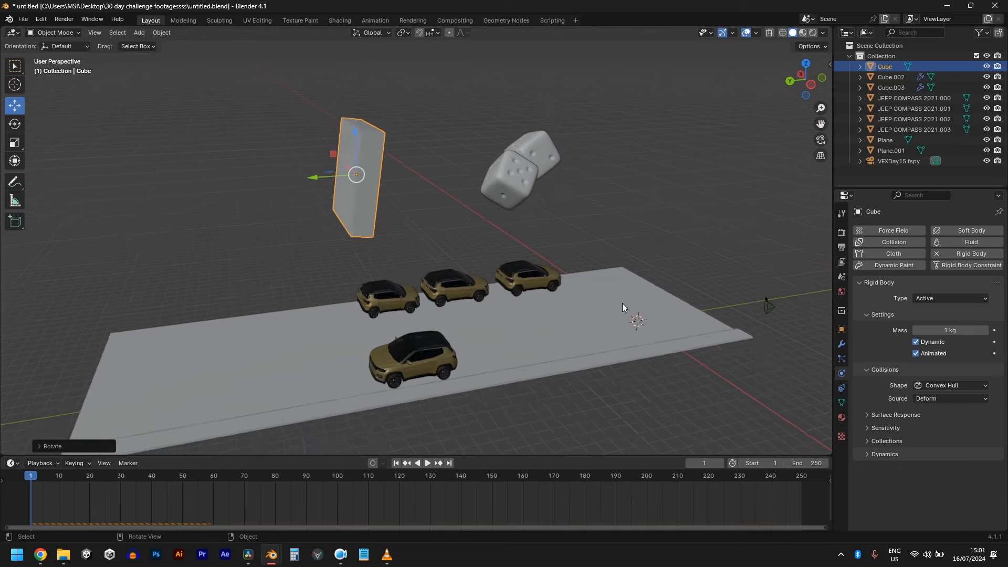
Step: Check the slab through the camera and move it about 8 m farther down the street along Y
key("KP_0")
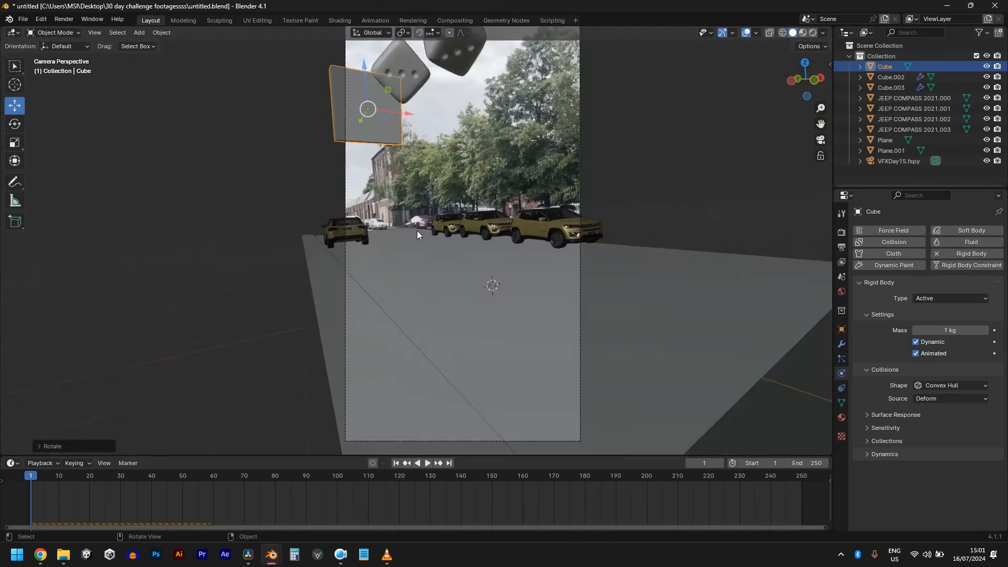
scroll(417, 231, "down", 2)
key("KP_0")
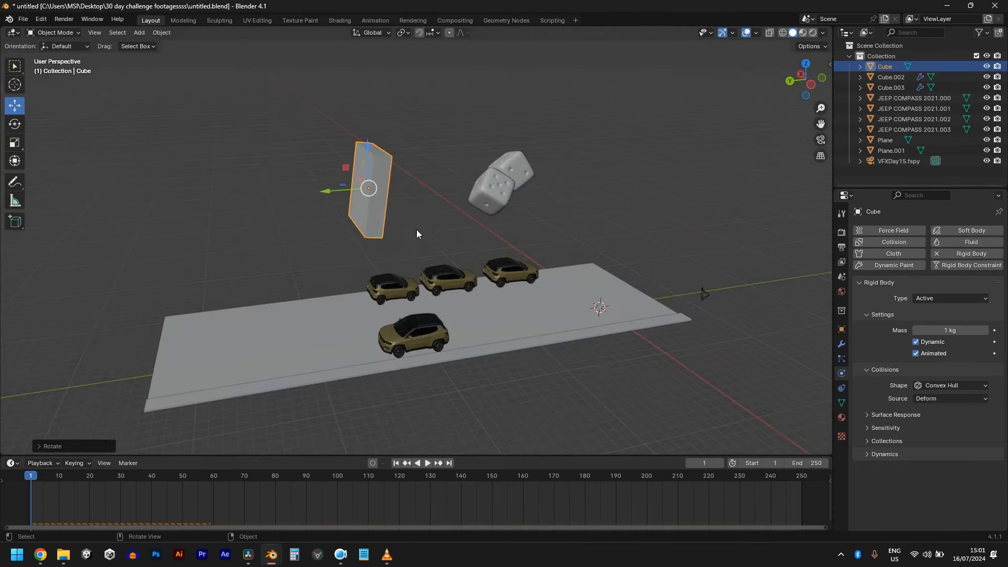
key("KP_0")
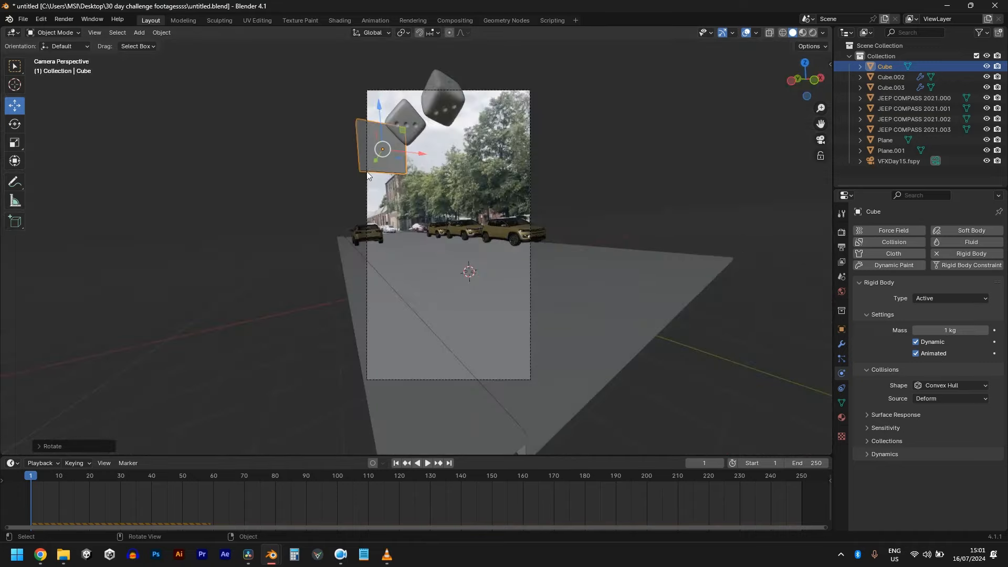
left_click_drag(376, 158, 360, 171)
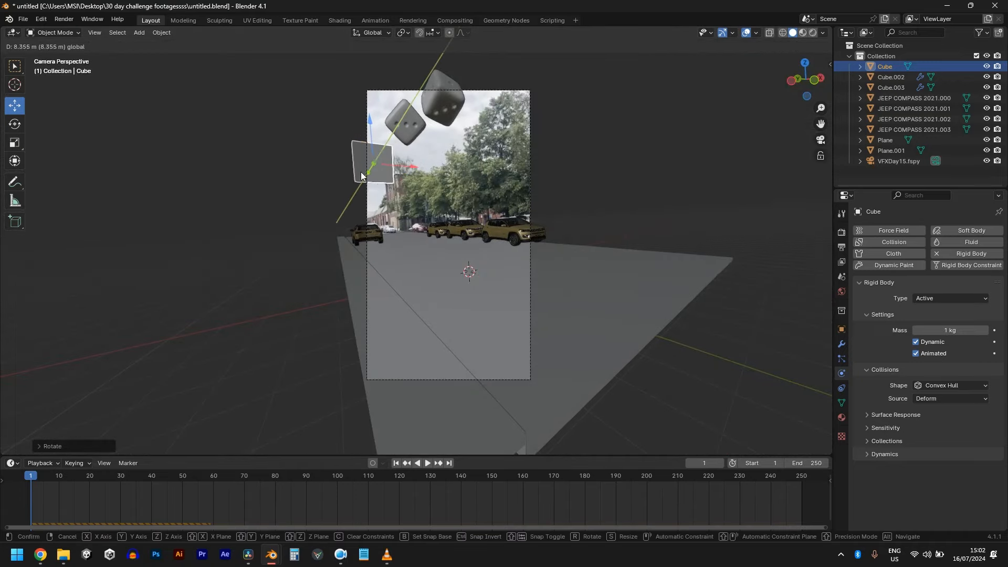
Step: Move both dice together along Y until they sit just in front of the slab
middle_click_drag(360, 172, 429, 257)
scroll(374, 228, "down", 6)
scroll(429, 257, "down", 1)
left_click(481, 221)
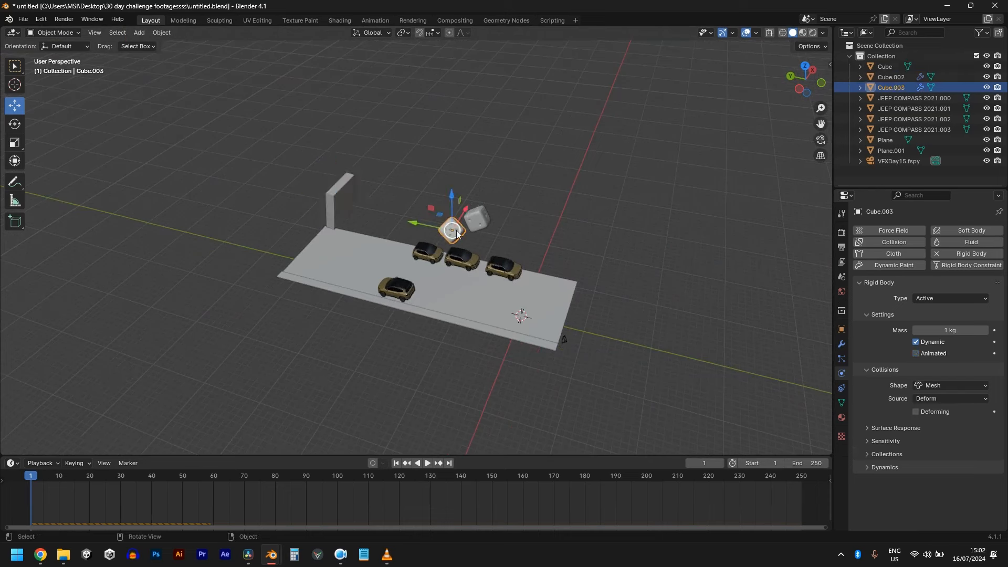
left_click(452, 227, "shift")
key("g")
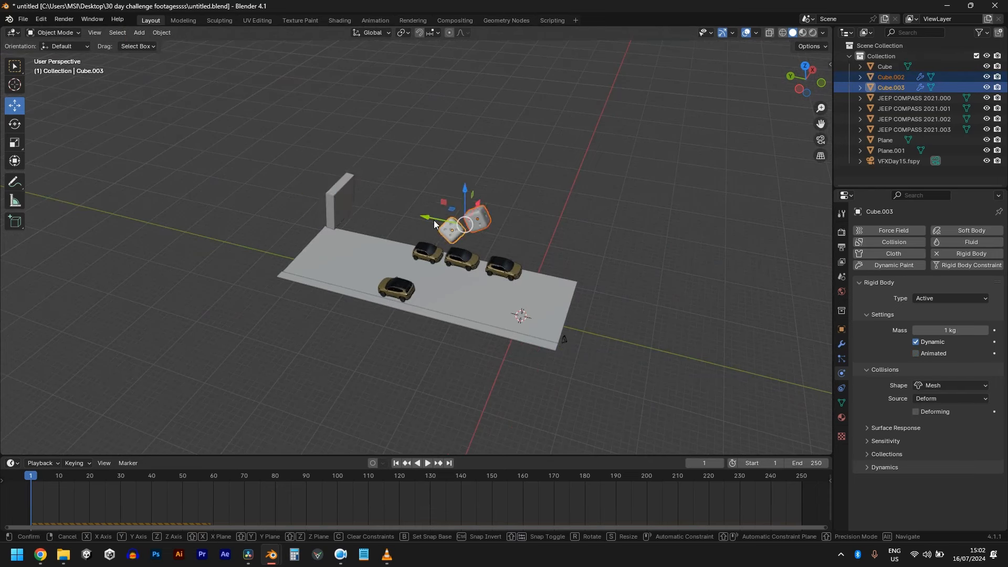
key("y")
left_click(344, 211)
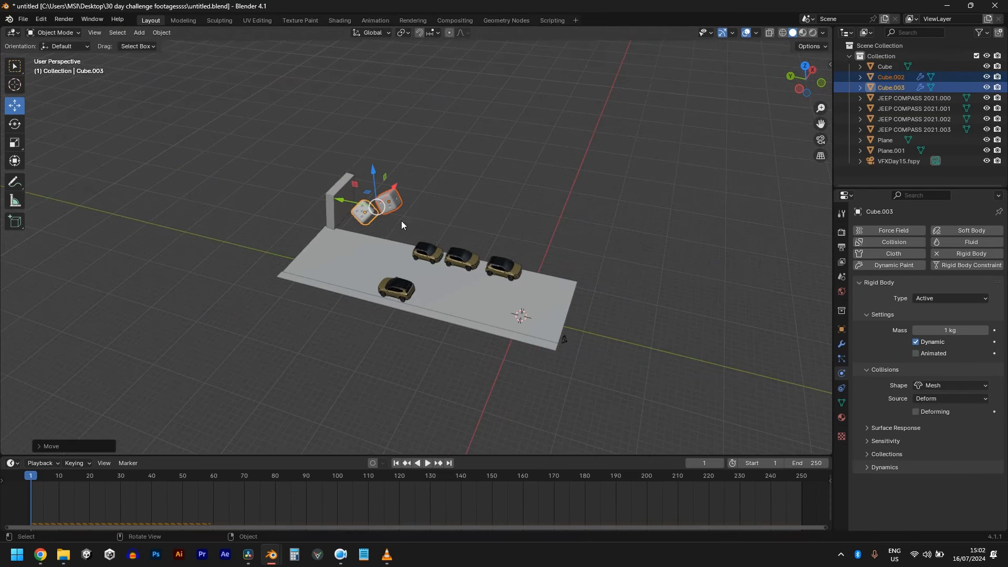
Step: Insert a single keyframe on the slab's Y location at frame 1
left_click(341, 187)
key("n")
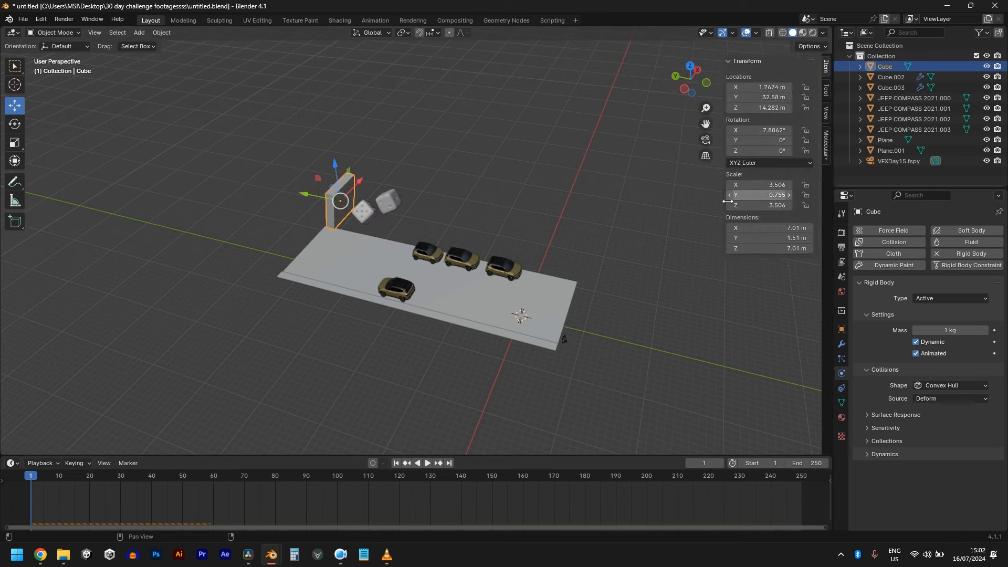
right_click(759, 98)
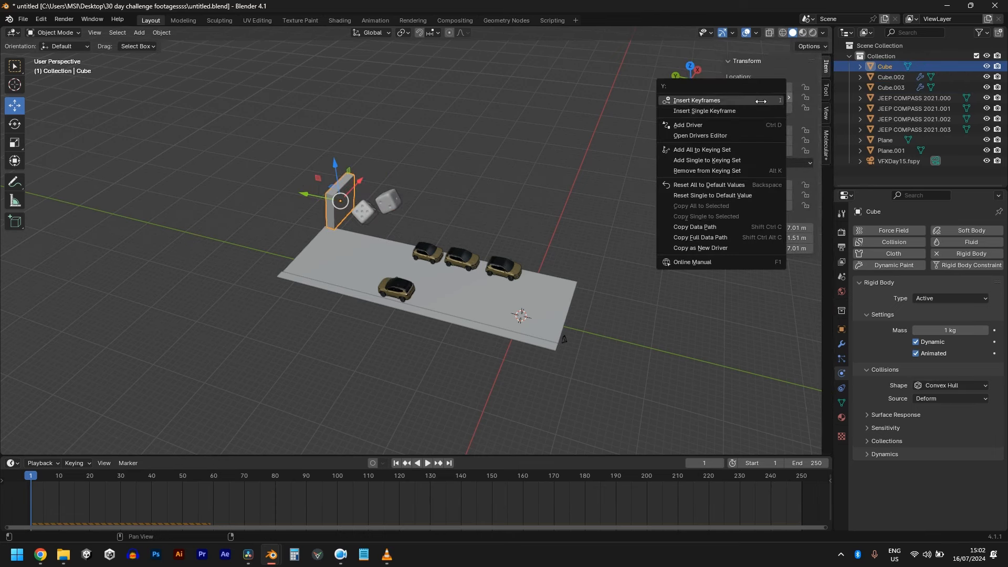
left_click(751, 109)
Step: At frame 10, shift the slab along Y into the dice and insert a single keyframe on its Y location
key("space")
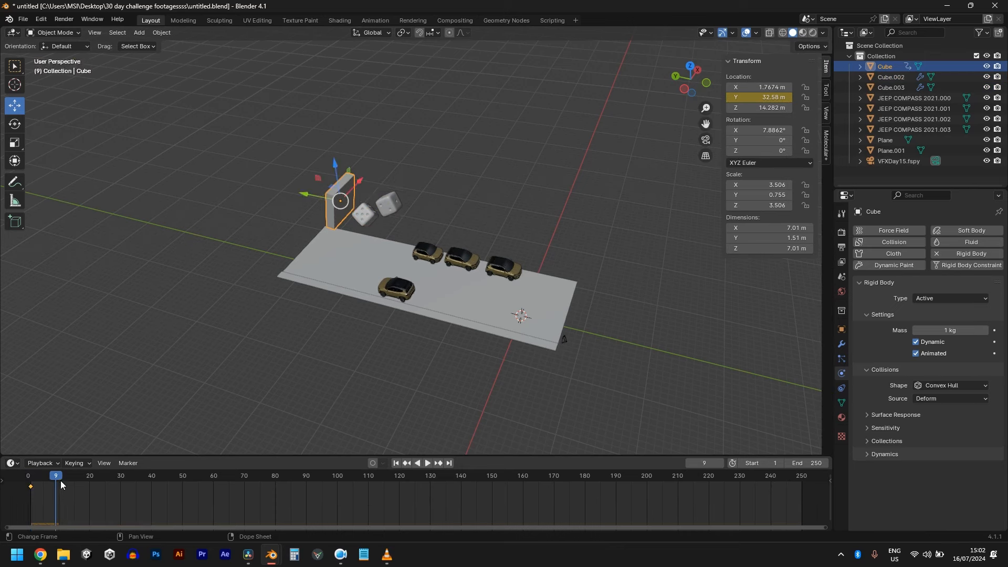
key("space")
key("Left")
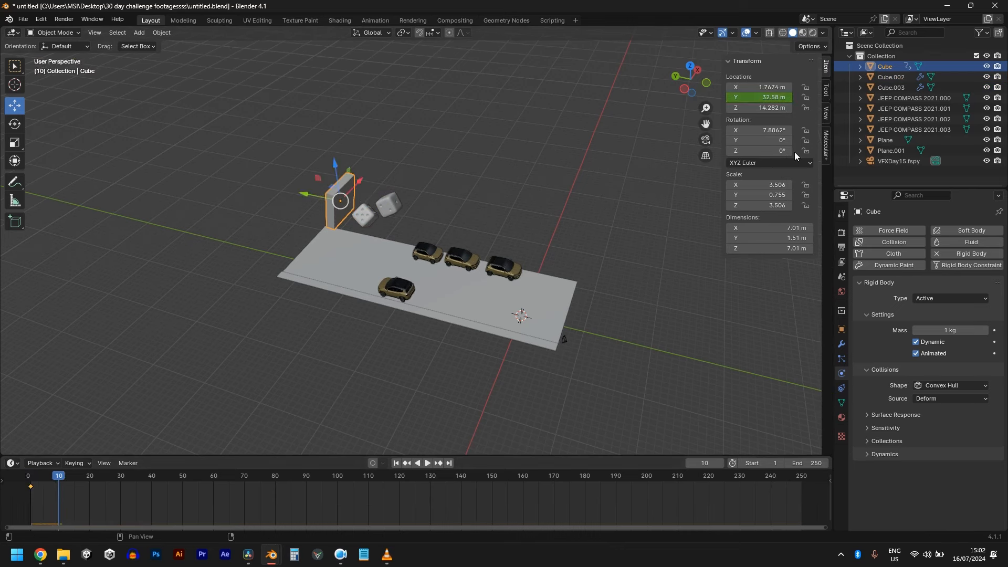
mouse_move(768, 98)
left_mouse_down()
mouse_move(709, 98)
mouse_move(757, 101)
left_mouse_up()
right_click(757, 100)
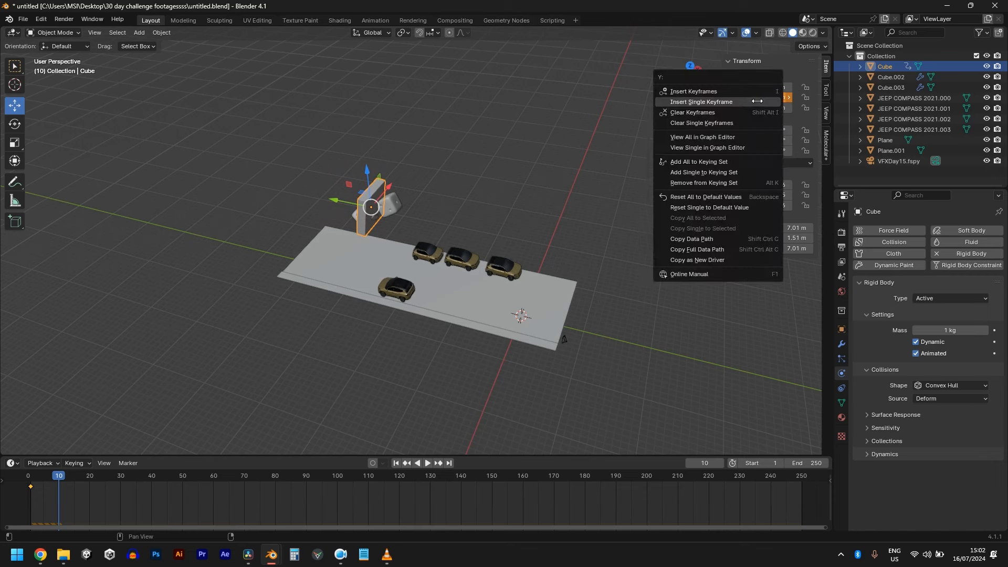
left_click(746, 101)
Step: Play the simulation from frame 1 several times to check how the slab knocks the dice down the street
key("shift+Left")
key("space")
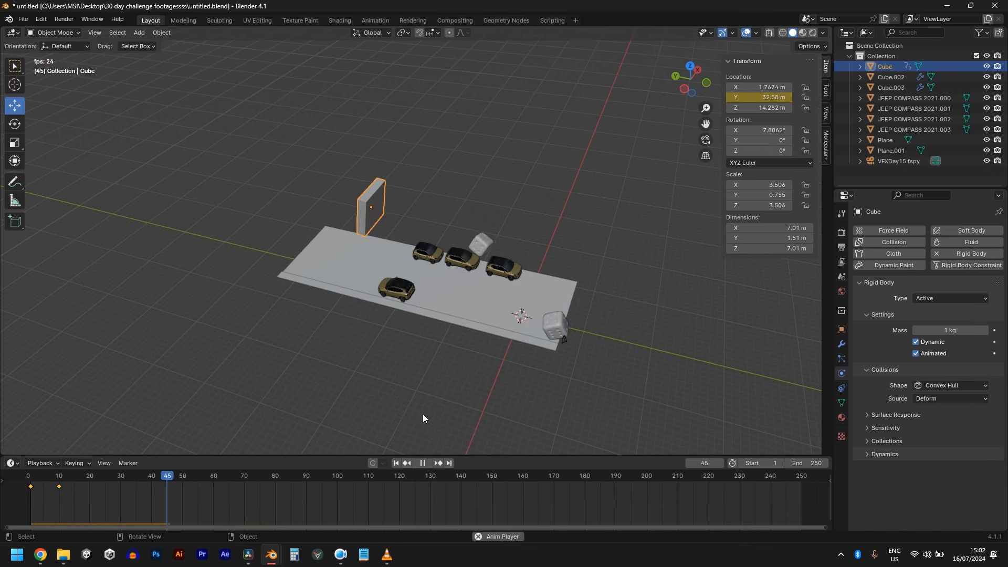
key("shift+Left")
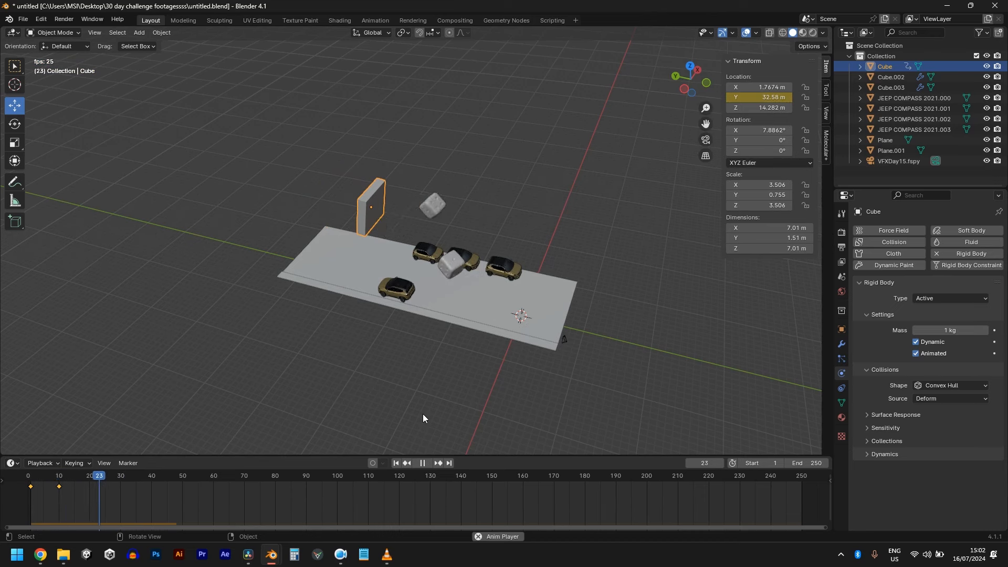
key("shift+Left")
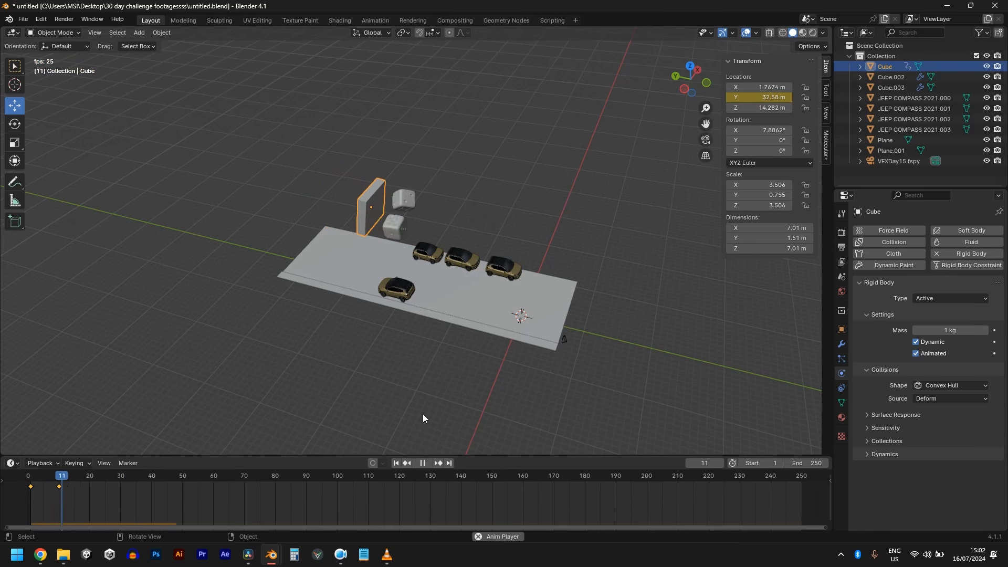
key("Escape")
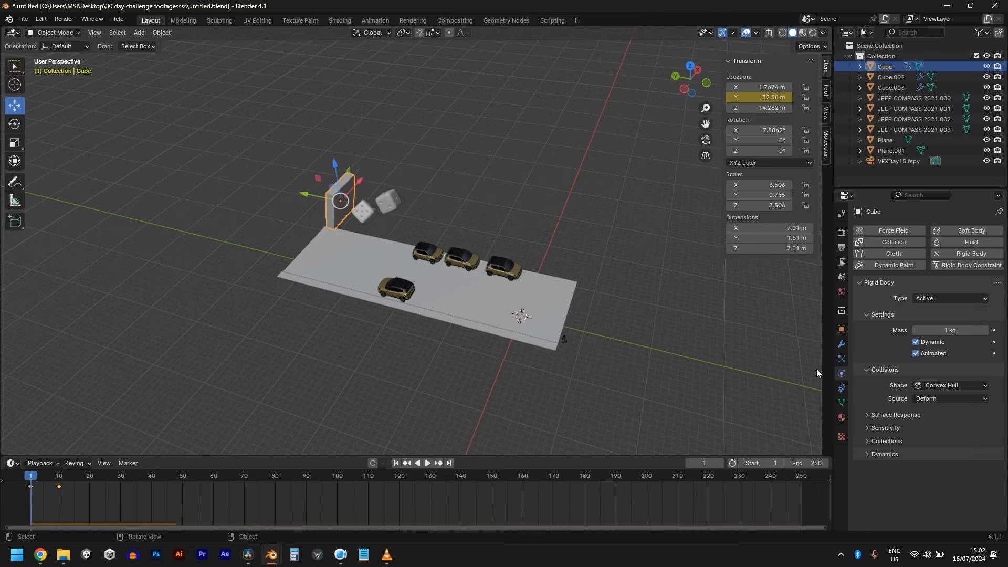
Step: Set the slab's rigid body collision shape to Mesh and save the file
left_click(948, 385)
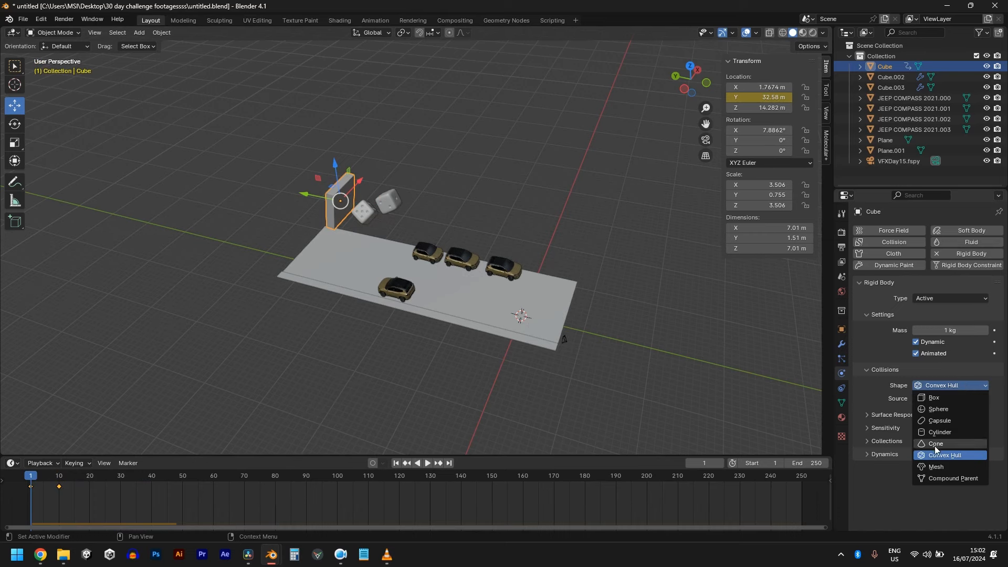
left_click(937, 467)
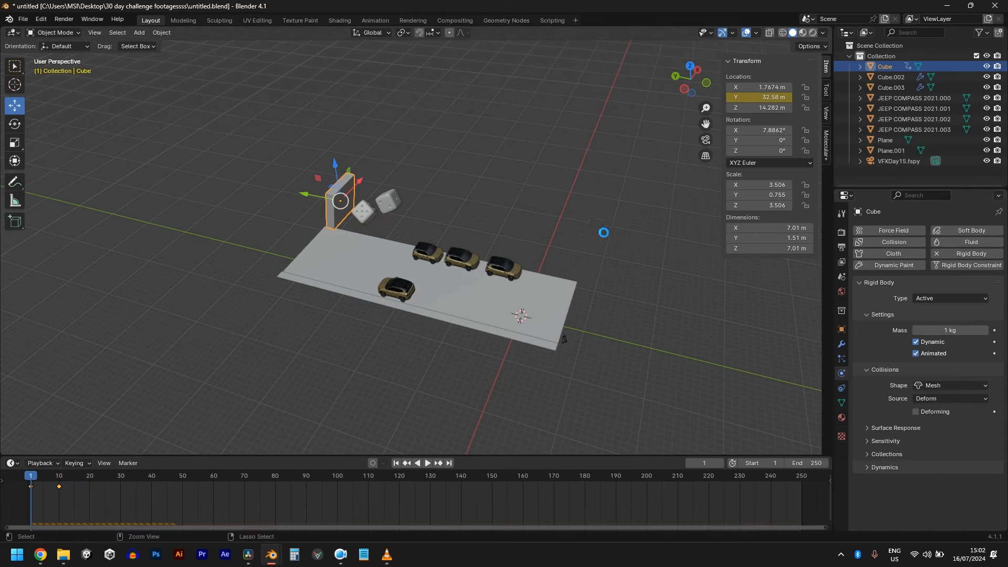
key("ctrl+s")
Step: Examine the dice and slab from above and replay the simulation with the new collision shape
scroll(464, 197, "up", 6)
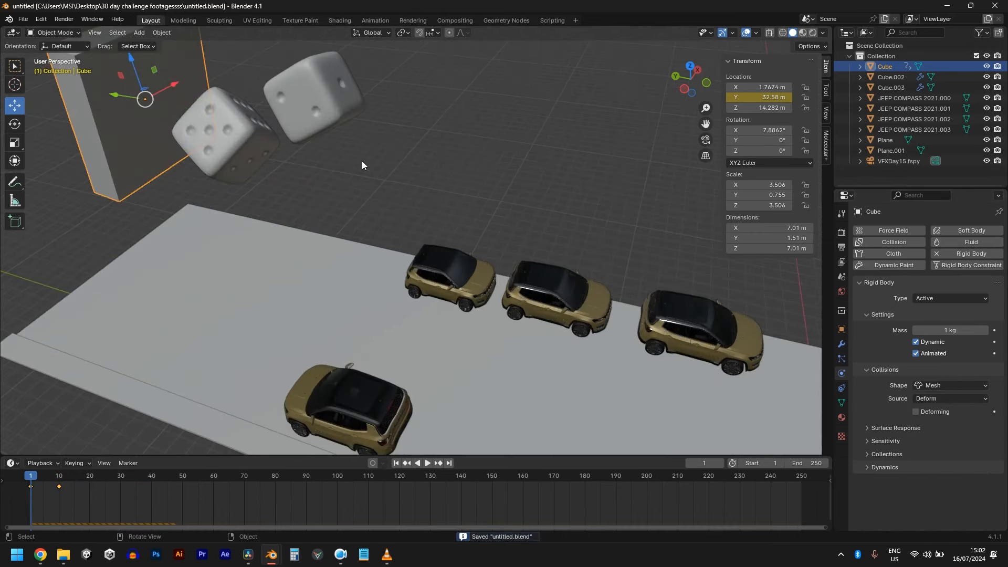
key("KP_7")
scroll(357, 163, "up", 3)
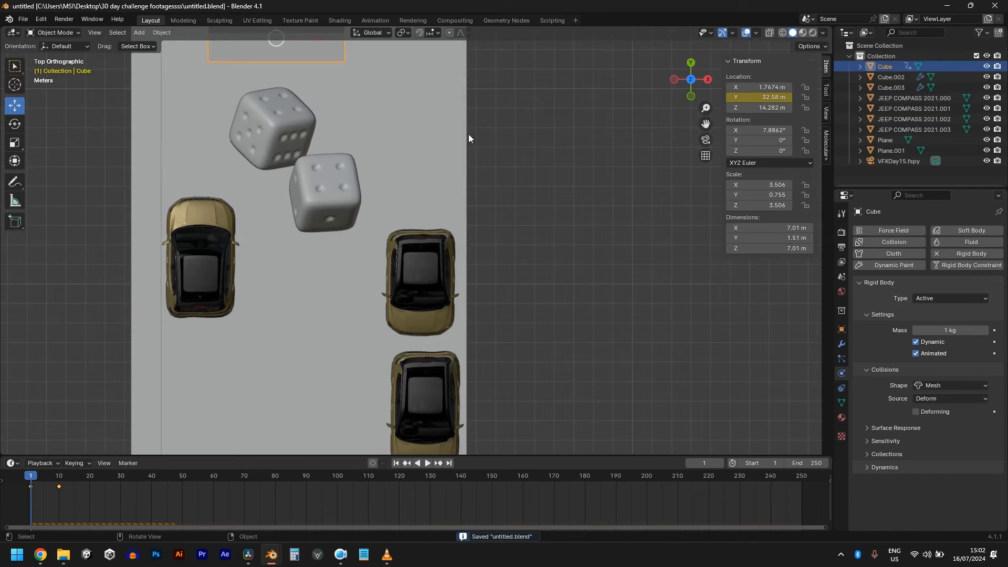
key("space")
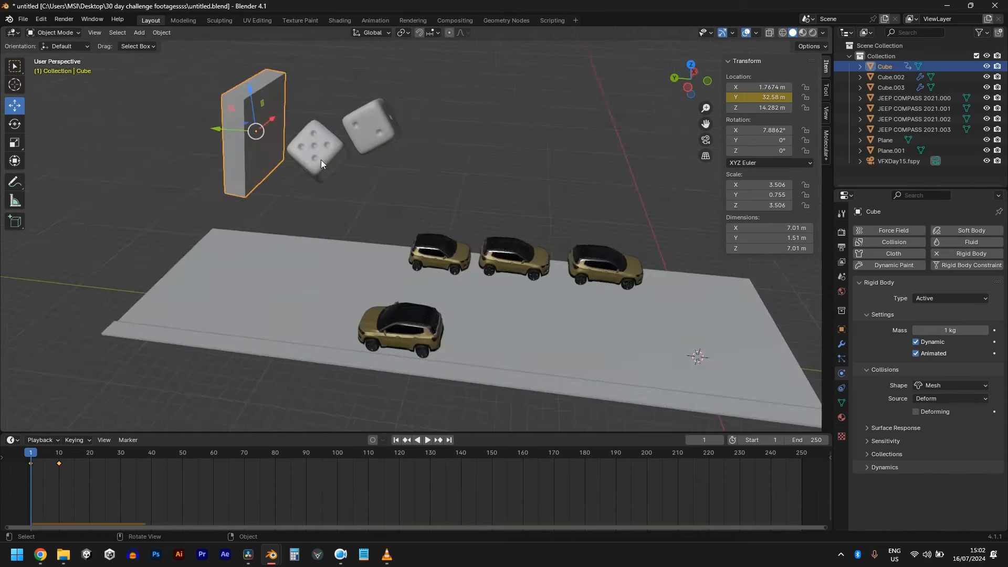
Step: Move the die Cube.002 in top view to X 5.3385 m, Y 27.303 m and play the simulation
left_click(320, 160)
middle_click_drag(320, 159, 286, 160)
left_click_drag(326, 115, 326, 115)
key("KP_7")
left_click(372, 201)
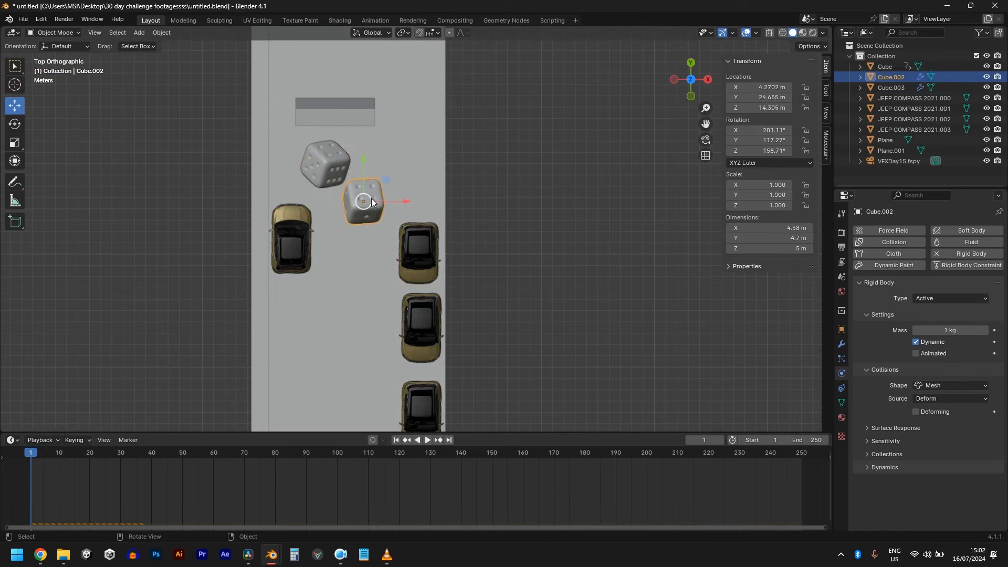
left_click_drag(382, 201, 395, 170)
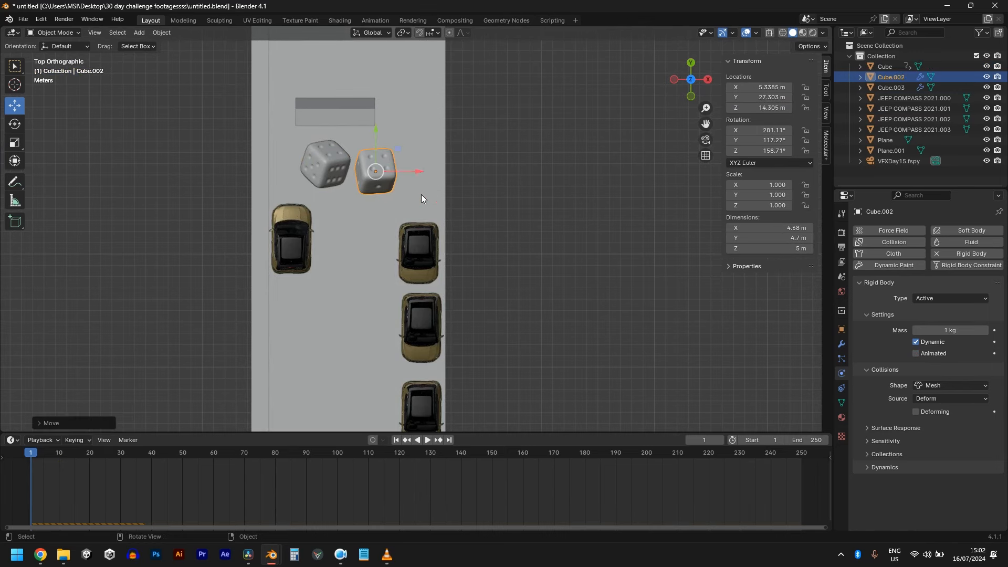
key("space")
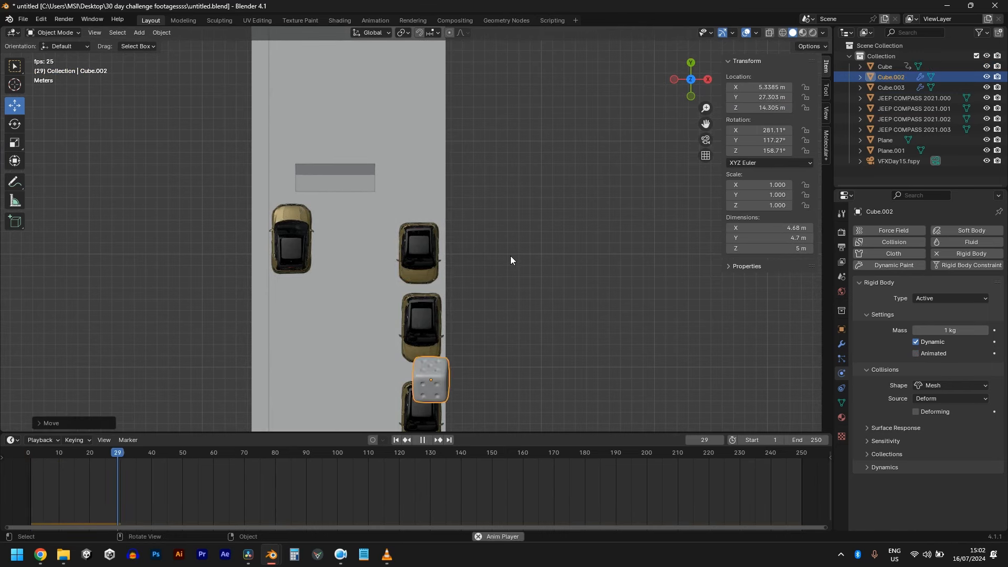
key("space")
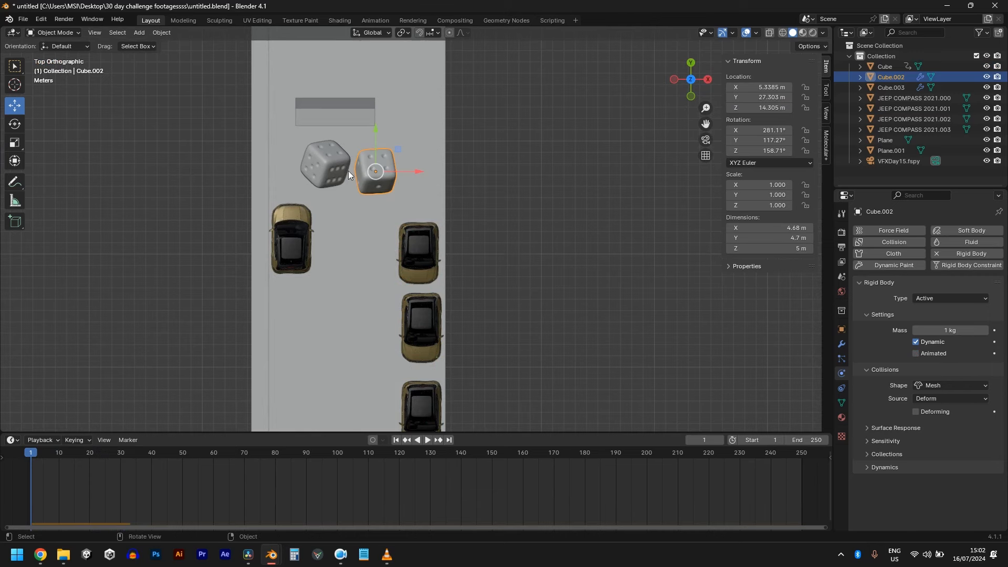
Step: Delay the slab's two keyframes to about frames 5 and 14 and play the simulation
left_click(326, 115)
key("g")
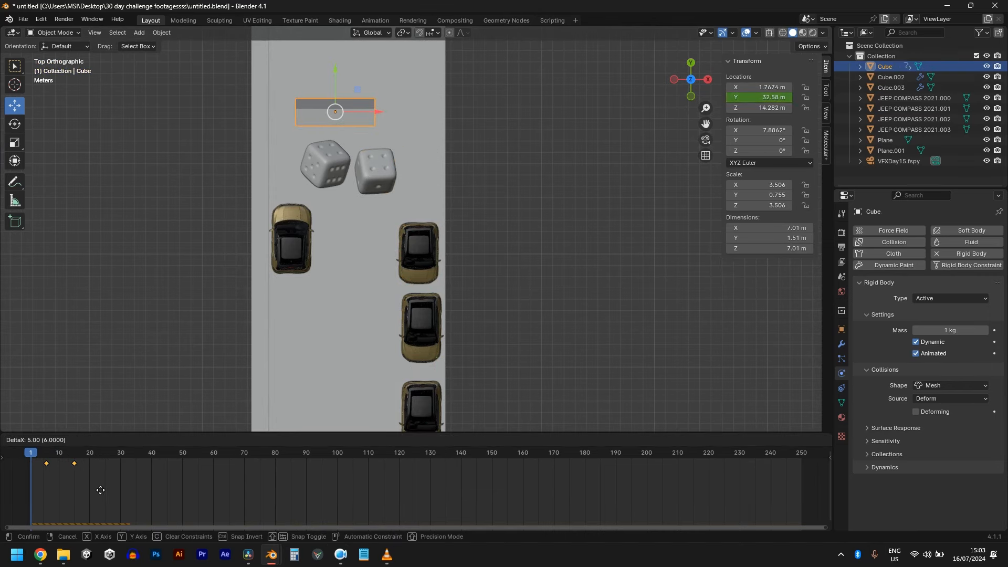
left_click(97, 490)
middle_click_drag(347, 210, 420, 105)
key("space")
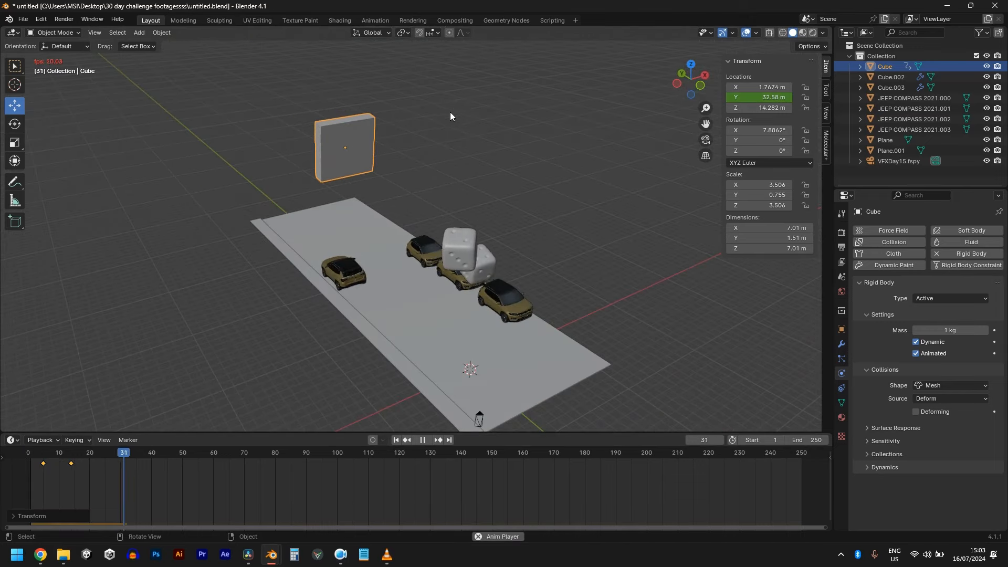
key("space")
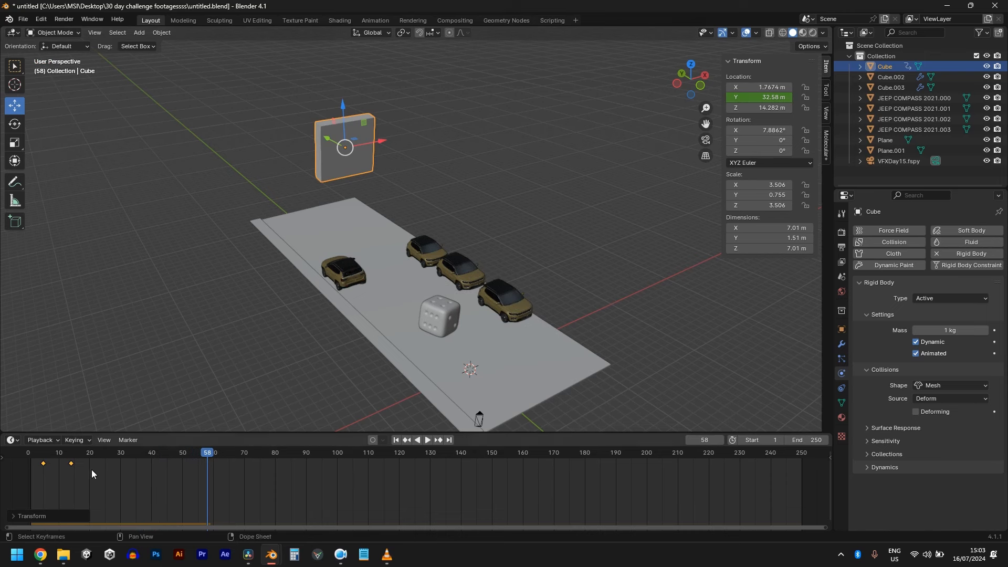
Step: Move the slab's second keyframe to about frame 25, step through the opening frames and play the simulation from frame 1
left_click(74, 467)
left_click_drag(70, 464, 105, 478)
key("shift+Left")
key("Right")
key("Right")
key("Right")
key("Right")
key("Right")
key("Right")
key("Right")
key("Right")
key("Right")
key("Right")
key("Right")
key("Right")
key("Right")
key("Right")
key("Right")
key("Right")
key("Right")
key("Right")
key("Right")
key("shift+Left")
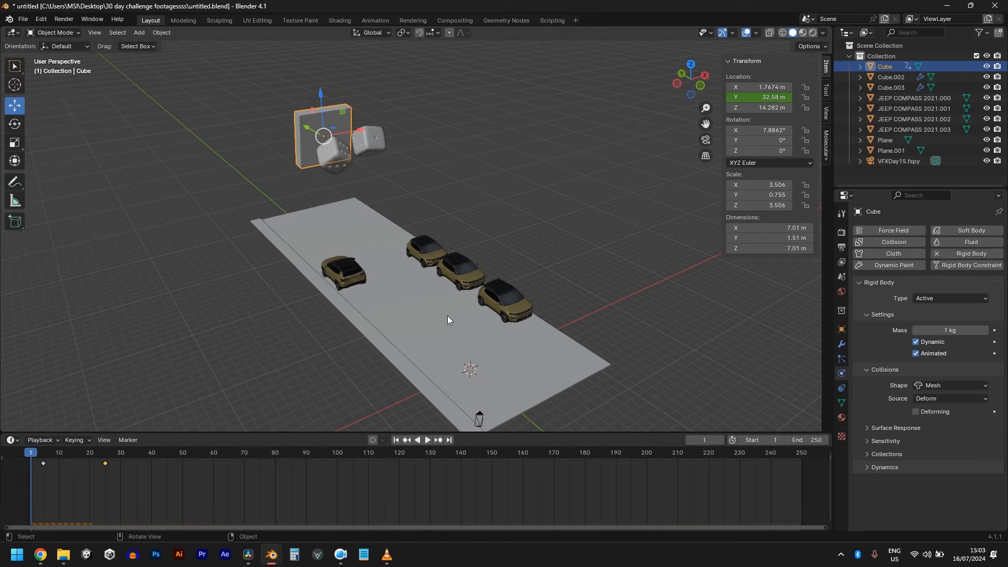
key("space")
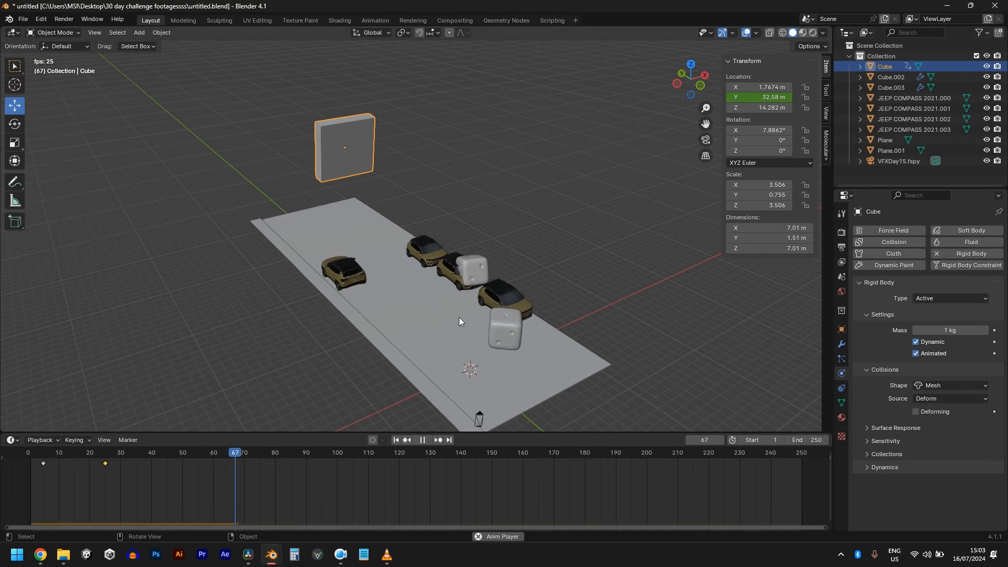
key("space")
Step: Select all four Jeeps with JEEP COMPASS 2021.000 active and copy its passive Mesh rigid body settings to the others
scroll(473, 266, "up", 10)
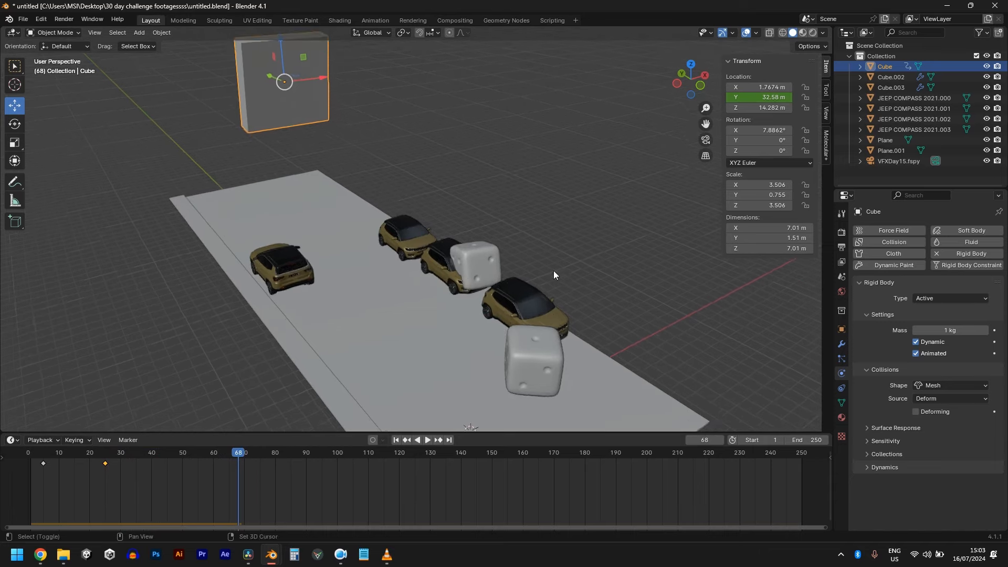
left_click(537, 339)
scroll(577, 342, "down", 3)
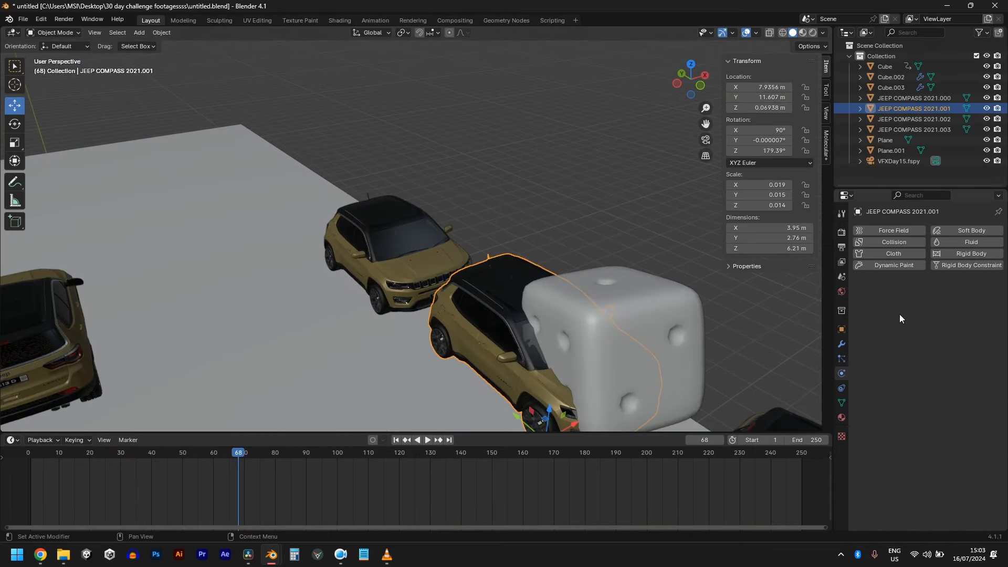
scroll(513, 295, "down", 4)
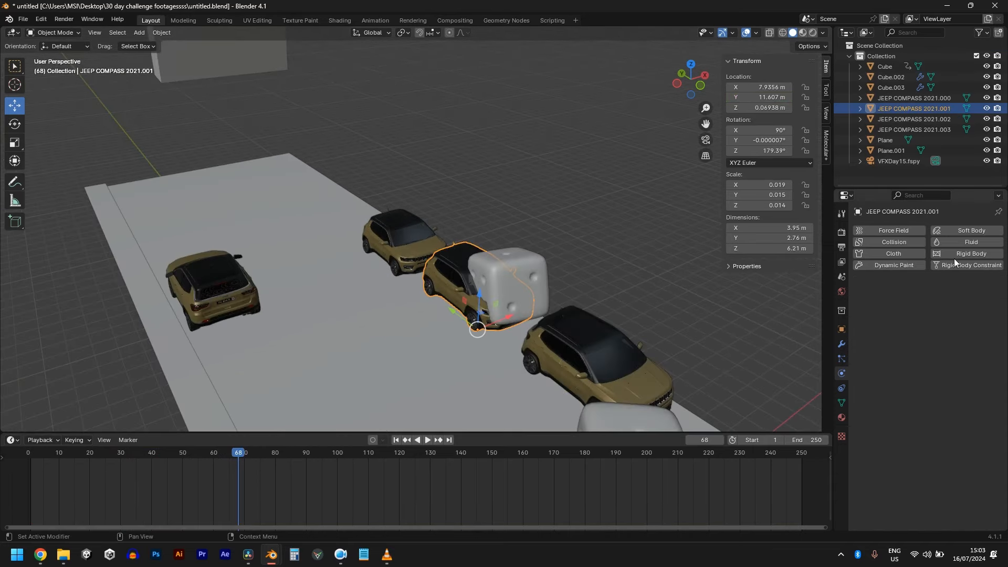
left_click(205, 265)
left_click(440, 264)
left_click(588, 344)
left_click(468, 292, "shift")
left_click(410, 242, "shift")
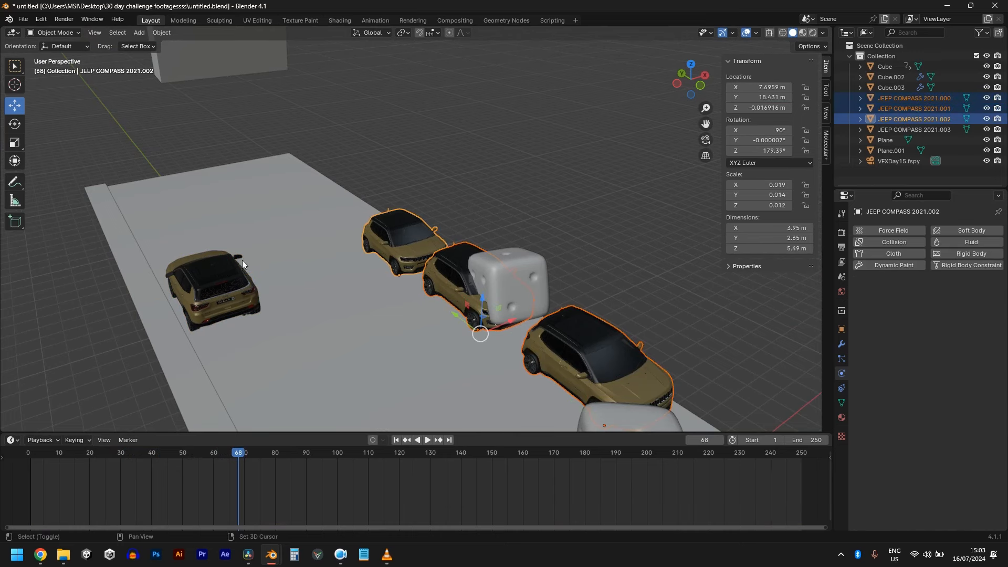
left_click(237, 268, "shift")
left_click(597, 348, "shift")
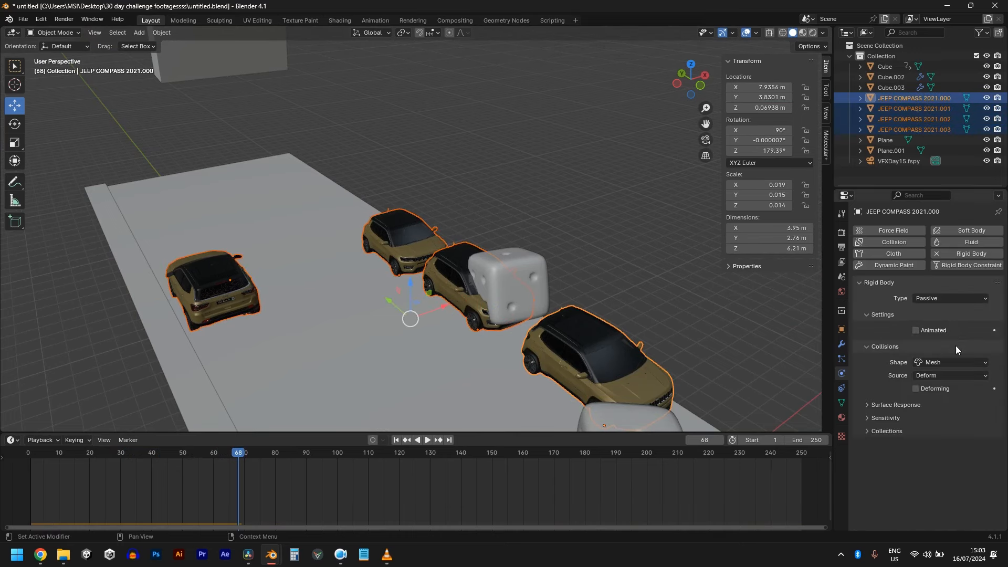
left_click(161, 33)
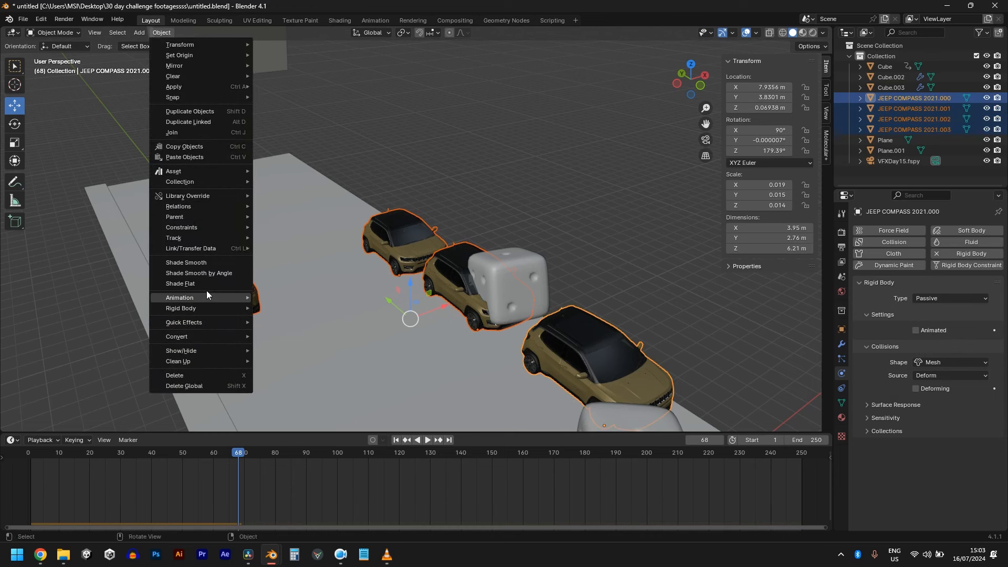
mouse_move(199, 310)
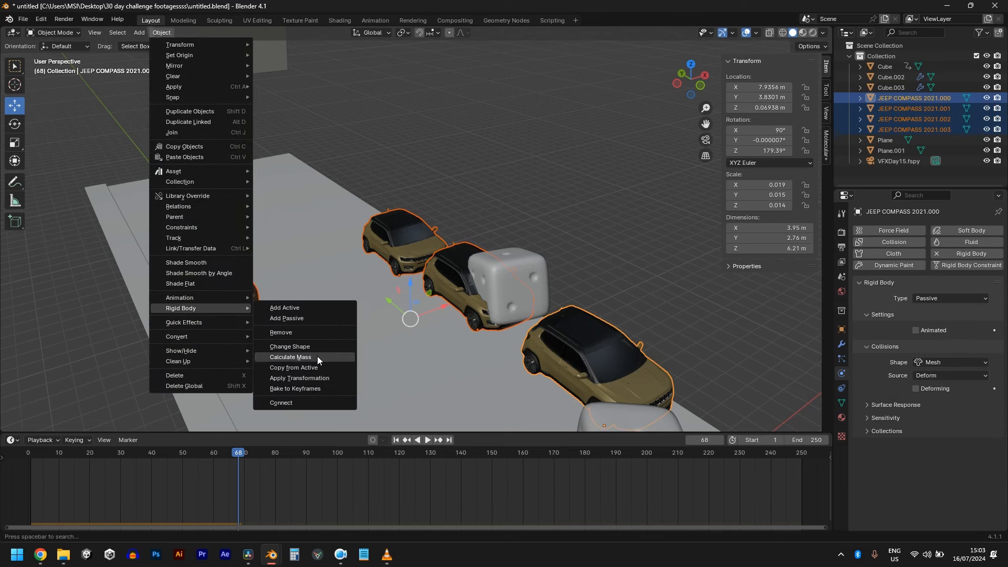
left_click(531, 221)
Step: Play the simulation from frame 1 to check the dice against the Jeep colliders and save the file
key("shift+Left")
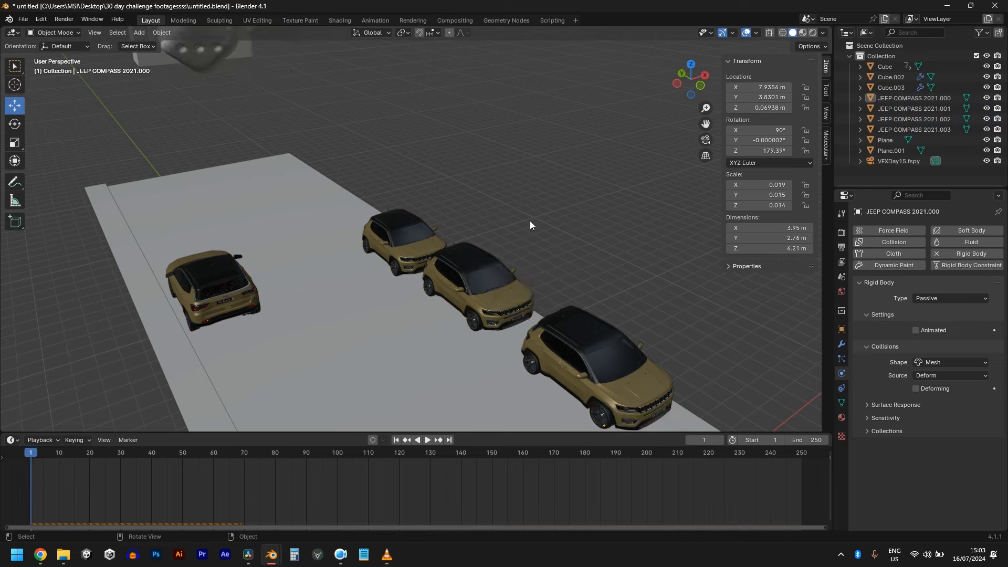
scroll(530, 221, "down", 5)
key("space")
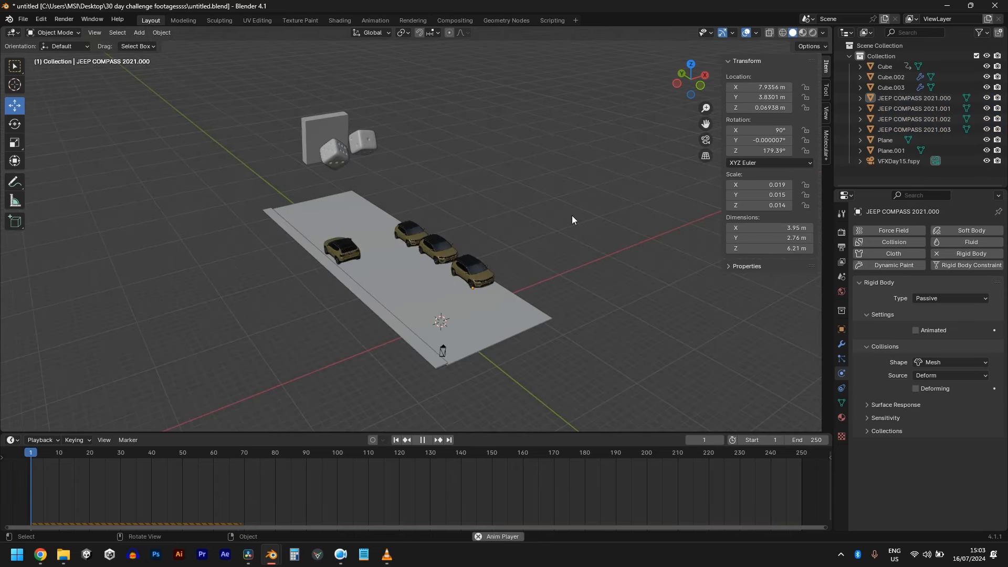
key("ctrl+s")
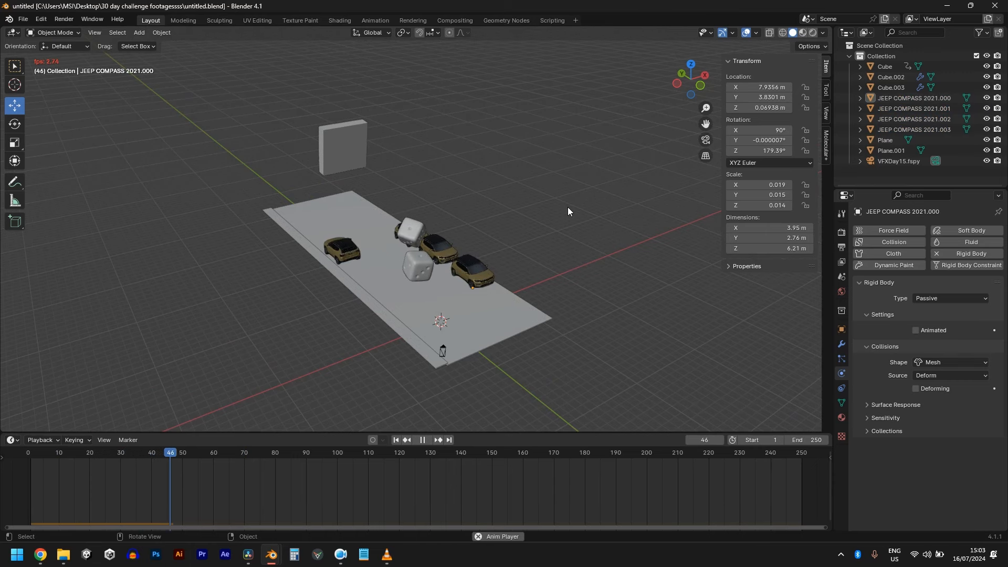
Step: Replay the simulation several times from frame 1 through the camera view
key("KP_0")
key("shift+Left")
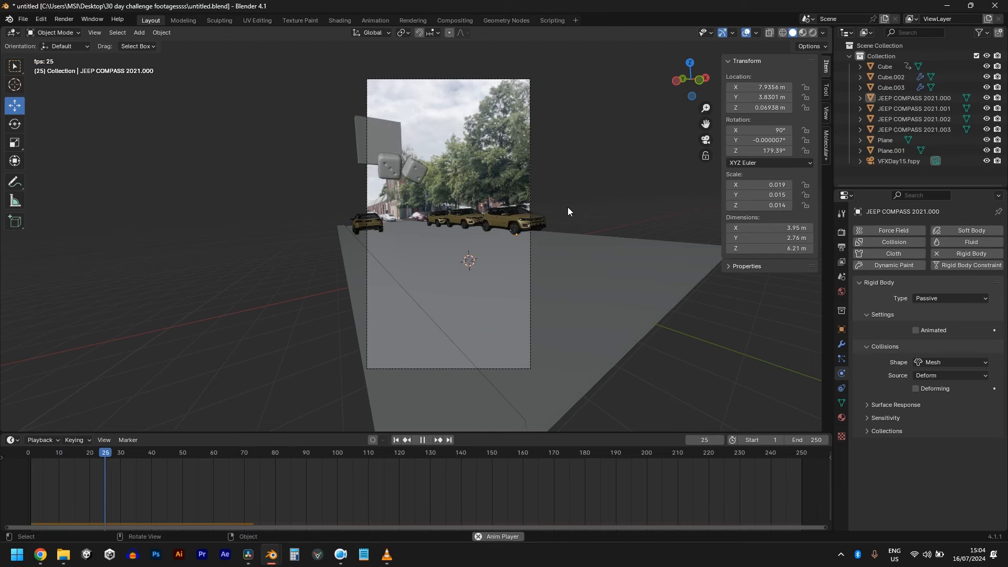
key("shift+Left")
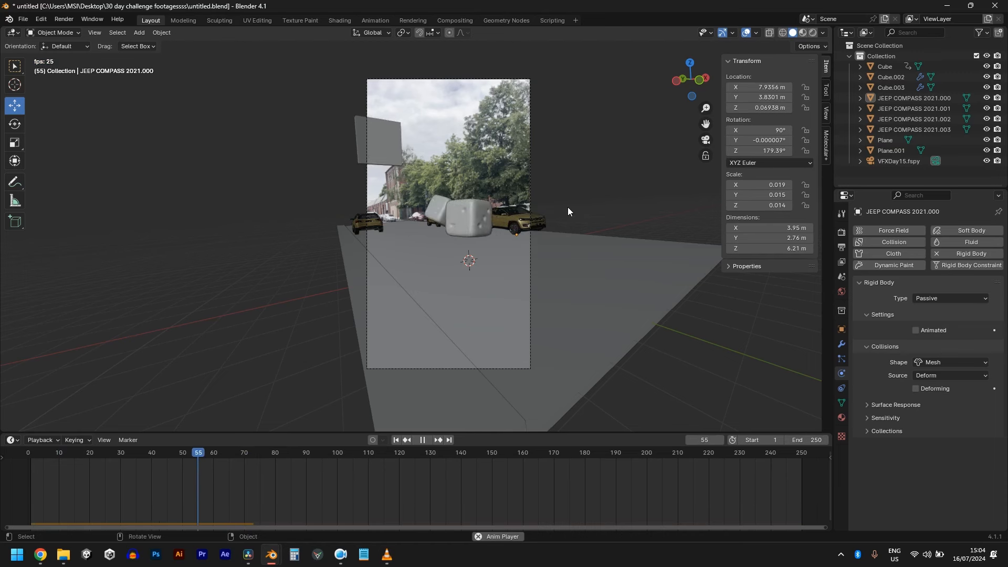
key("shift+Left")
key("space")
Step: Examine the slab and the die Cube.003 from several views, checking the dice in camera view up to frame 73
left_click(398, 136)
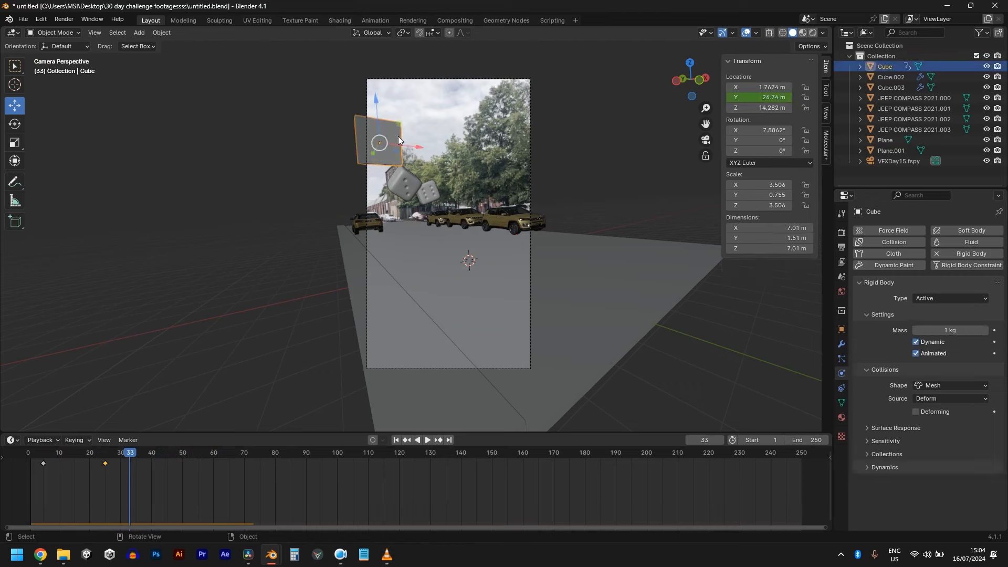
scroll(338, 135, "up", 5)
scroll(358, 123, "down", 4)
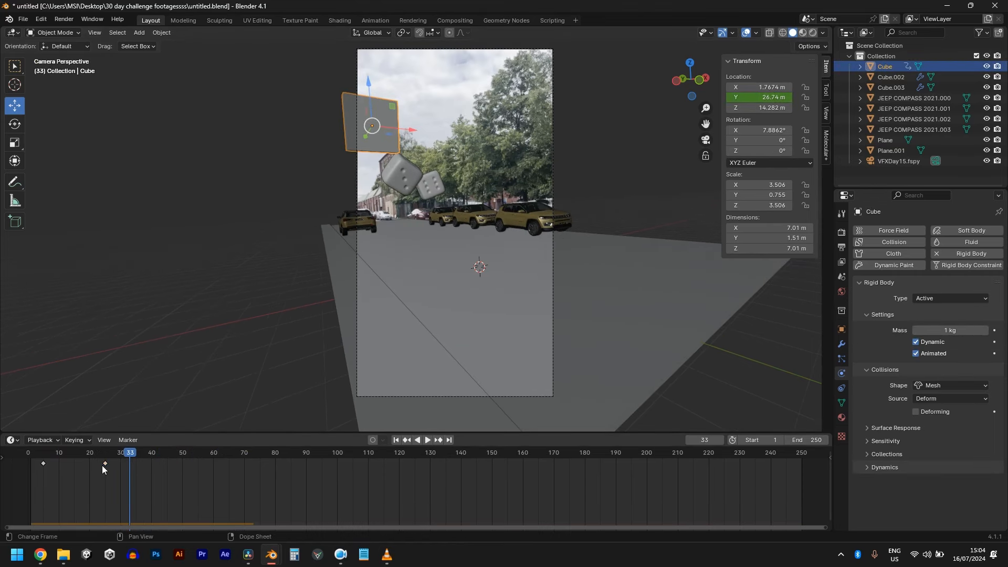
left_click(414, 170)
mouse_move(420, 181)
middle_mouse_down()
mouse_move(440, 175)
mouse_move(418, 177)
middle_mouse_up()
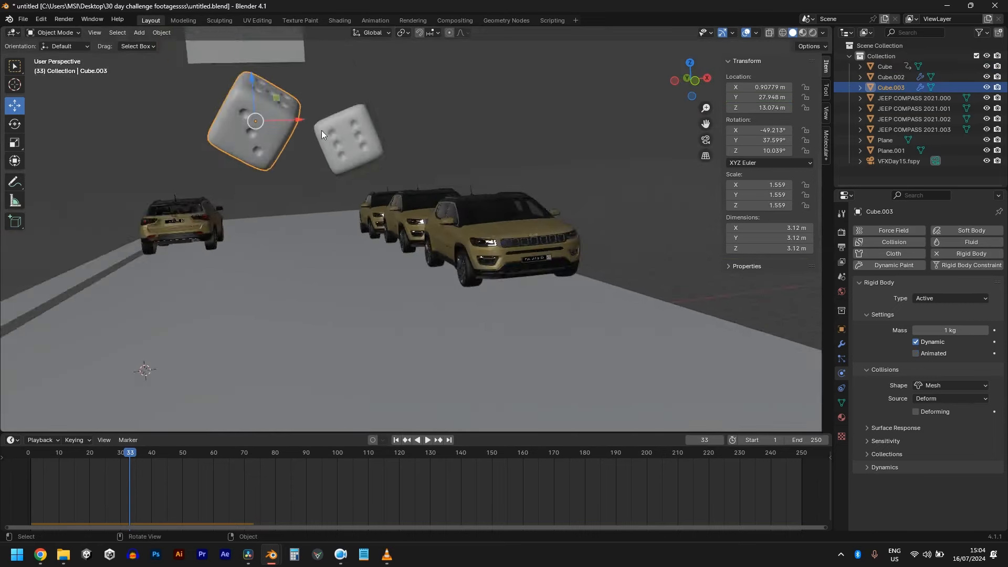
scroll(310, 137, "down", 4)
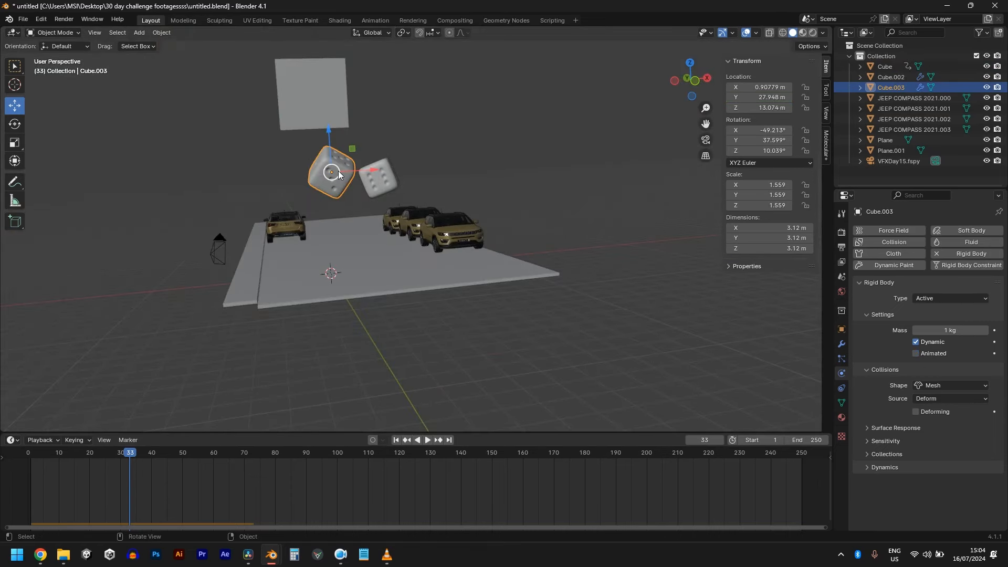
key("shift+Left")
key("KP_7")
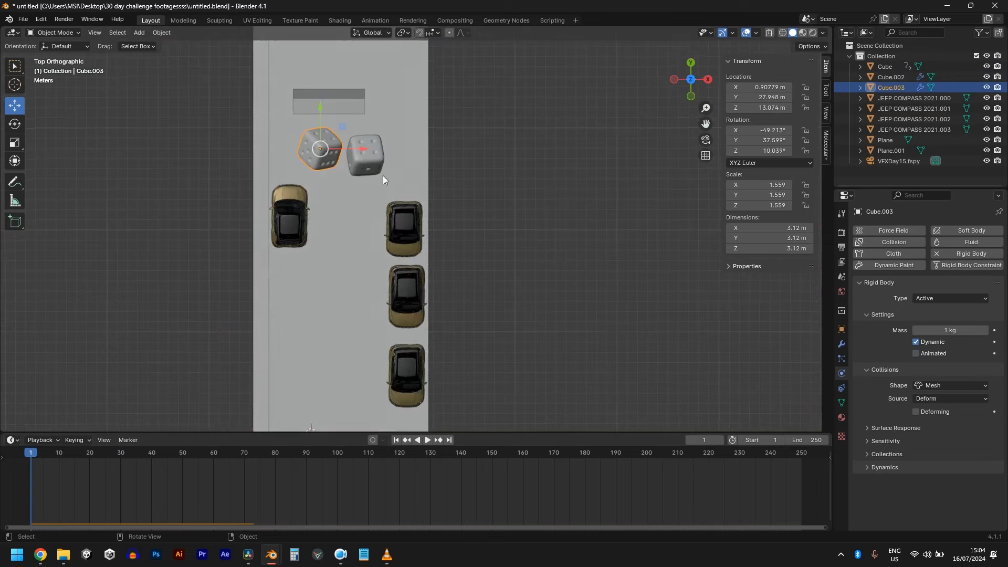
key("KP_0")
left_click_drag(164, 451, 252, 458)
scroll(506, 238, "down", 2)
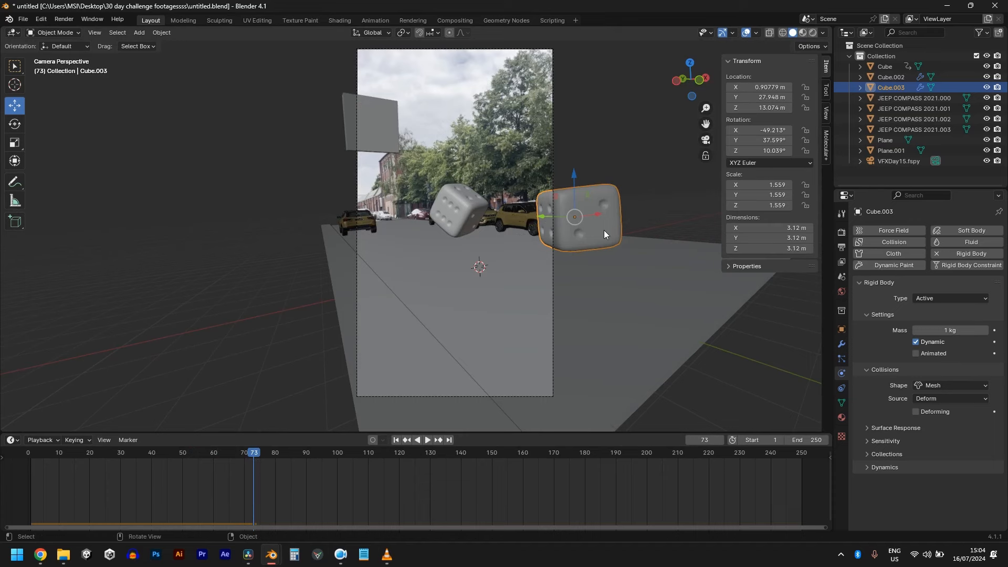
Step: At frame 1, move the die Cube.003 along Y to 25.446 m and play the simulation from above
key("shift+Left")
key("KP_7")
scroll(336, 120, "up", 2)
middle_click_drag(332, 115, 374, 182, "shift")
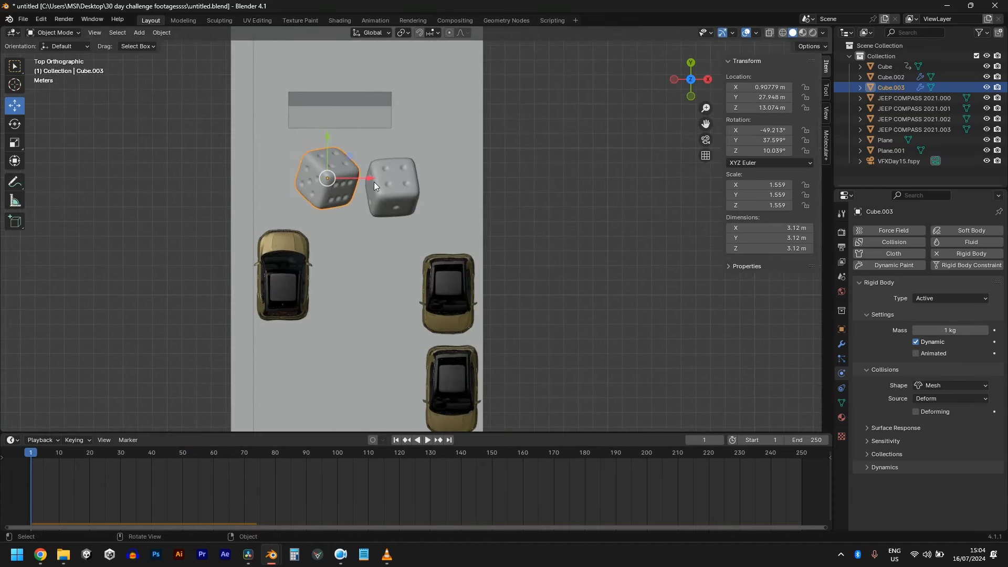
left_click_drag(331, 151, 337, 193)
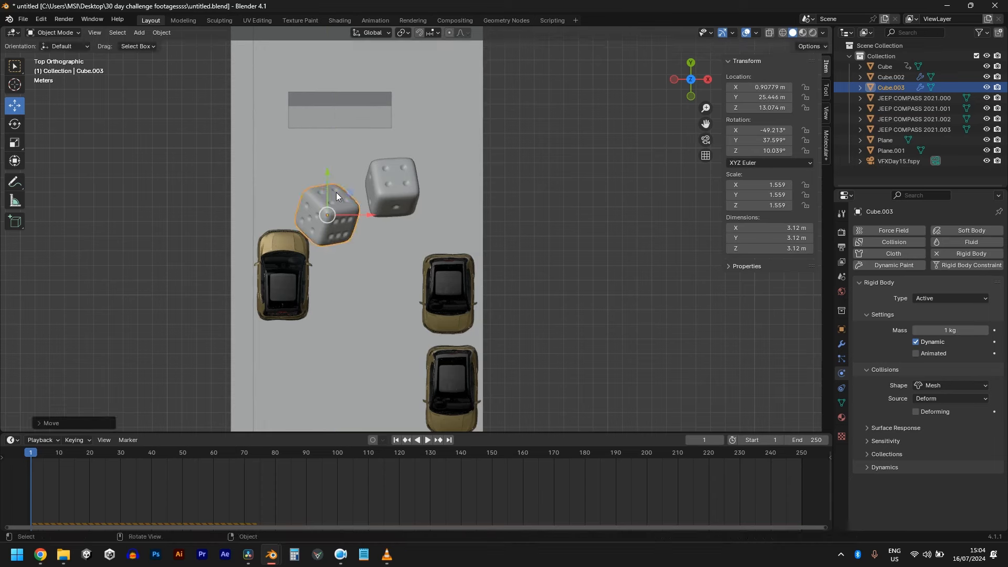
scroll(342, 192, "down", 3)
middle_click_drag(345, 195, 480, 182)
key("space")
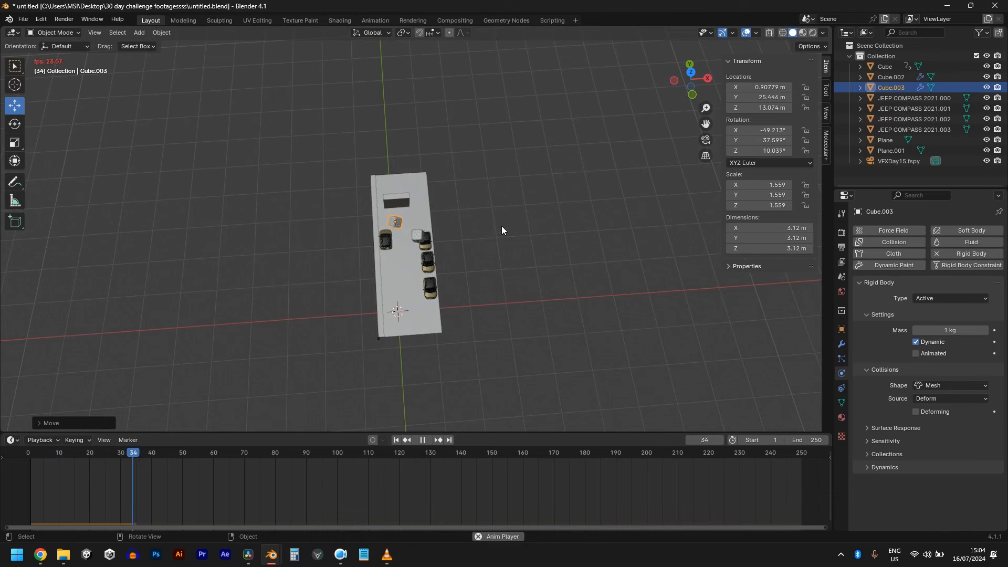
key("space")
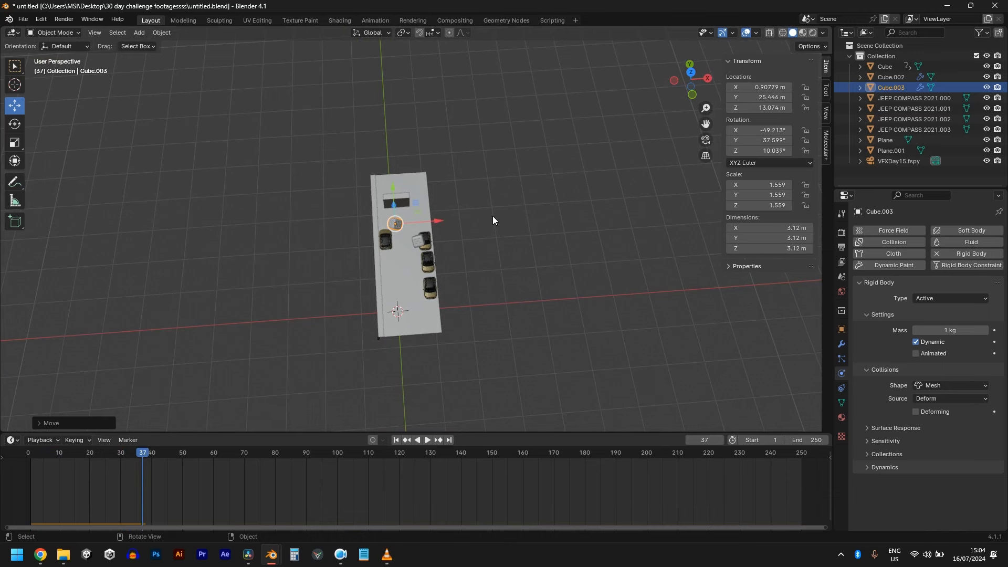
Step: Move the die Cube.003 along Y to 26.423 m at frame 1 and replay the simulation
scroll(384, 227, "up", 6)
key("shift+Left")
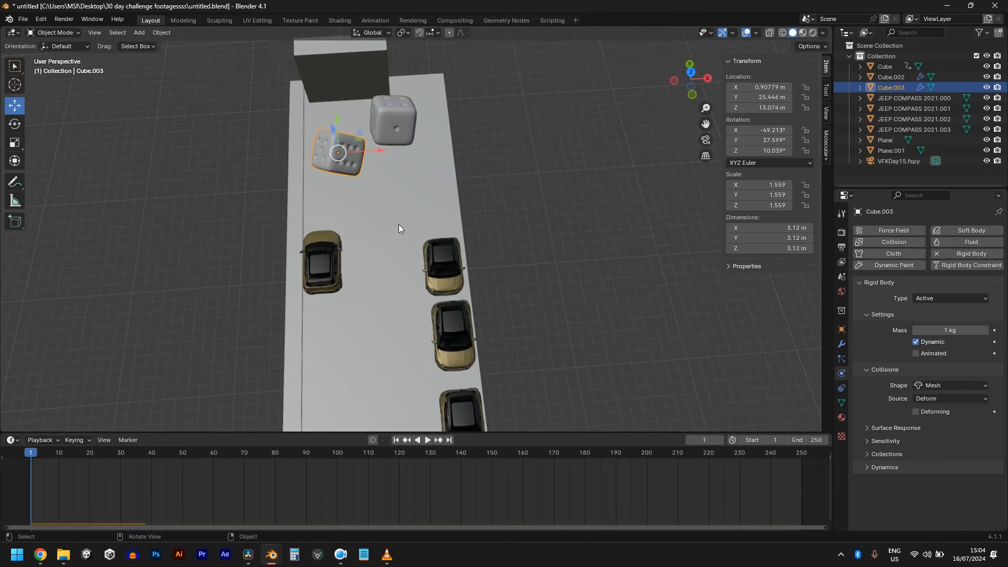
left_click_drag(340, 121, 344, 113)
key("space")
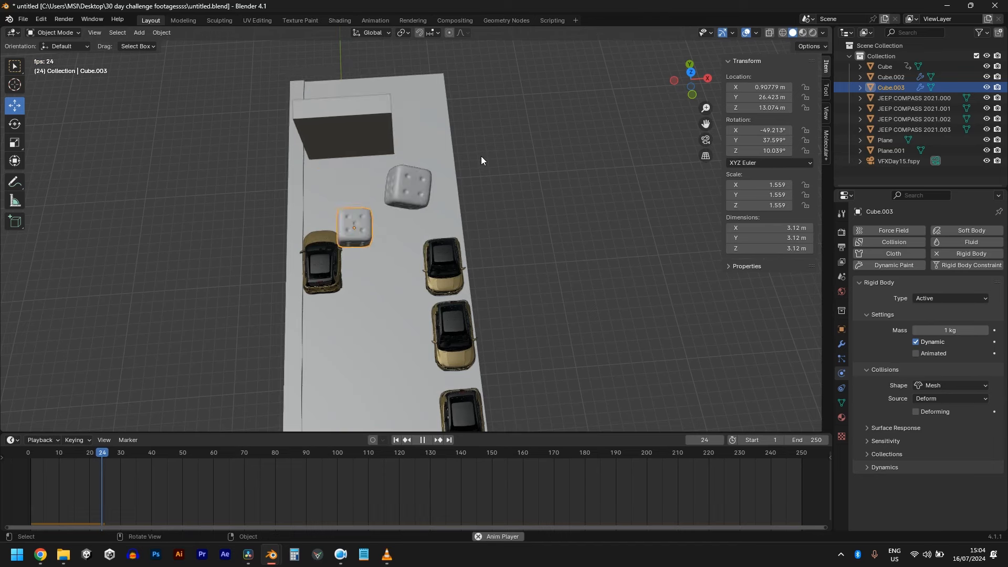
key("Escape")
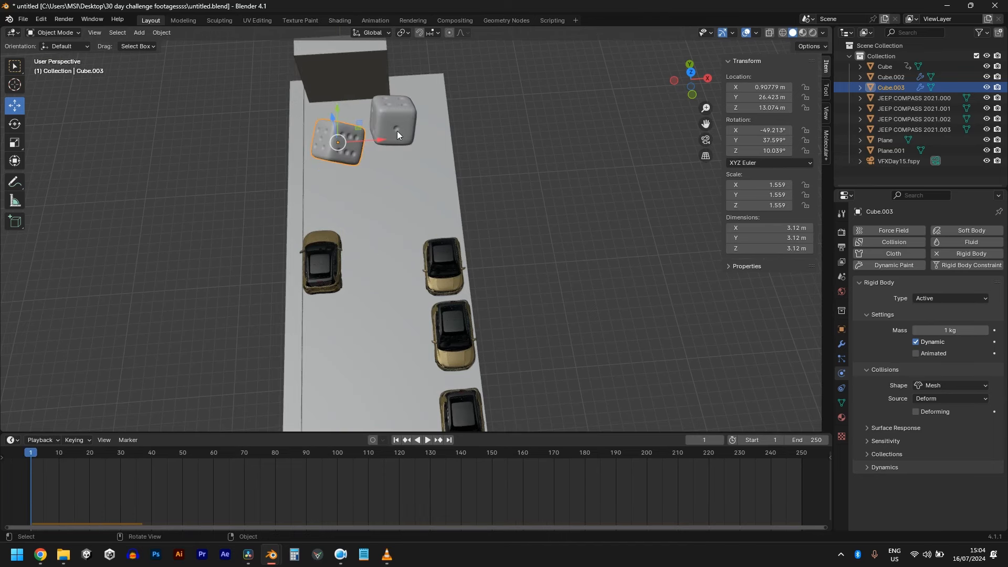
Step: Shift the die Cube.003 along X to 1.7178 m, closer to the other die
left_click_drag(383, 139, 395, 139)
middle_click_drag(395, 137, 410, 102)
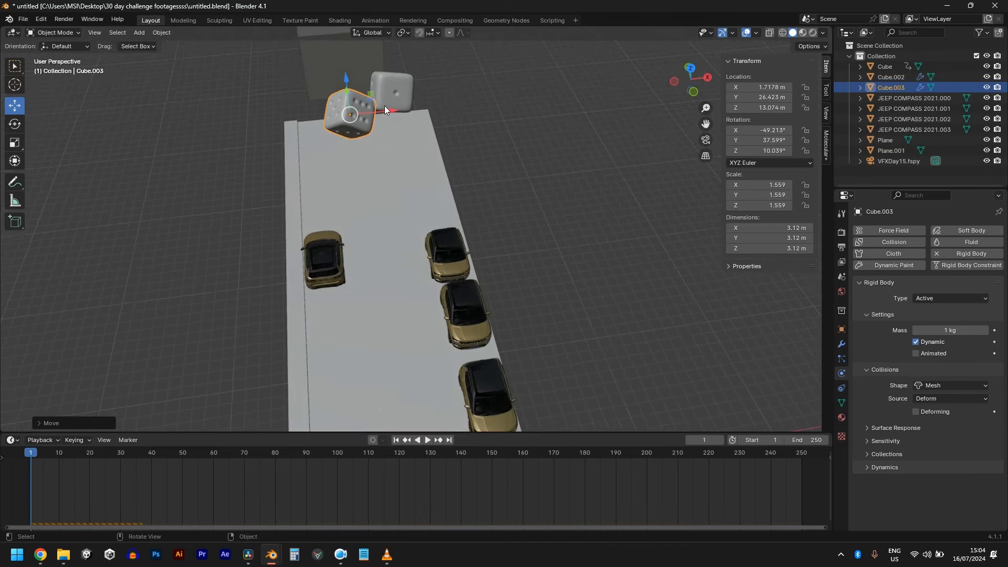
Step: Move the die Cube.003 to X 1.2889 m and Z 12.255 m, replaying the simulation after each move
left_click_drag(381, 112, 373, 111)
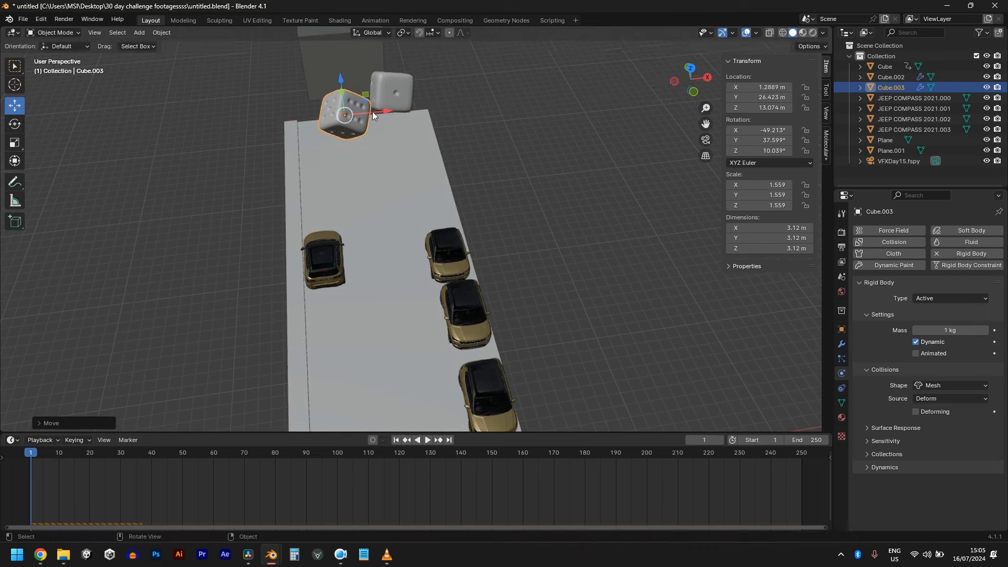
key("space")
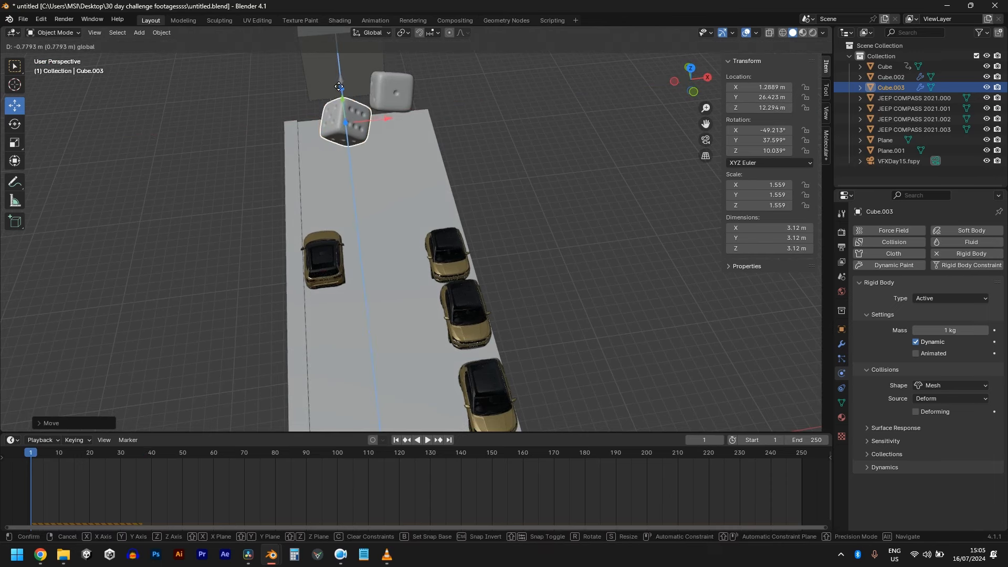
key("Escape")
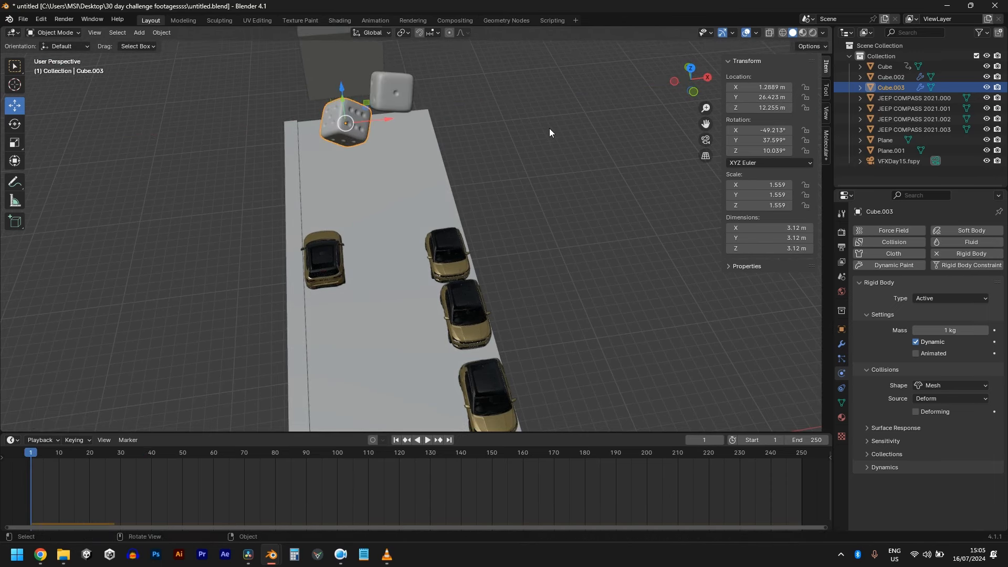
key("space")
key("Escape")
key("r")
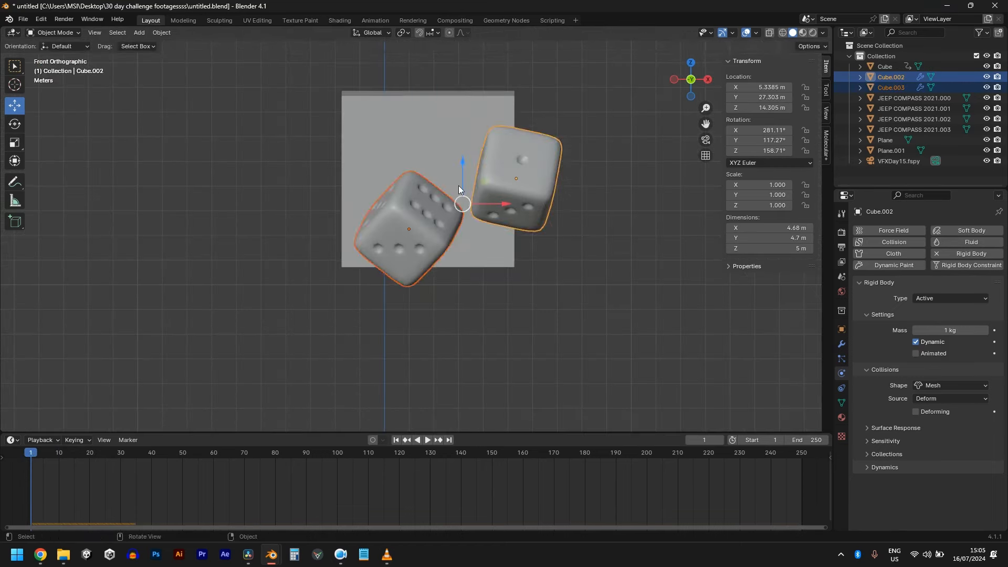
Step: Raise both dice along Z until Cube.002 is at 16.112 m and play the simulation, ending in camera view
left_click_drag(460, 185, 451, 137)
key("space")
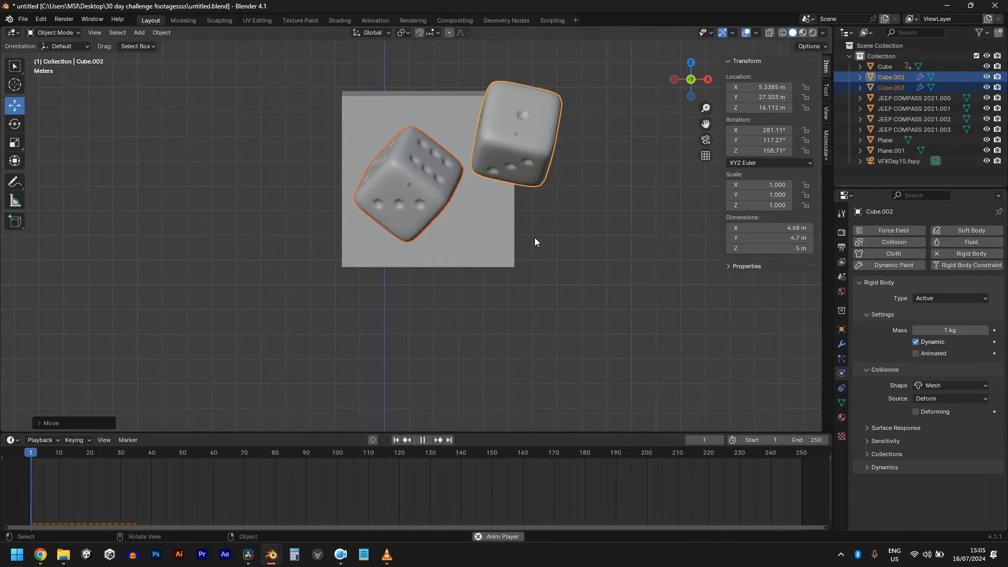
middle_click_drag(535, 256, 634, 308)
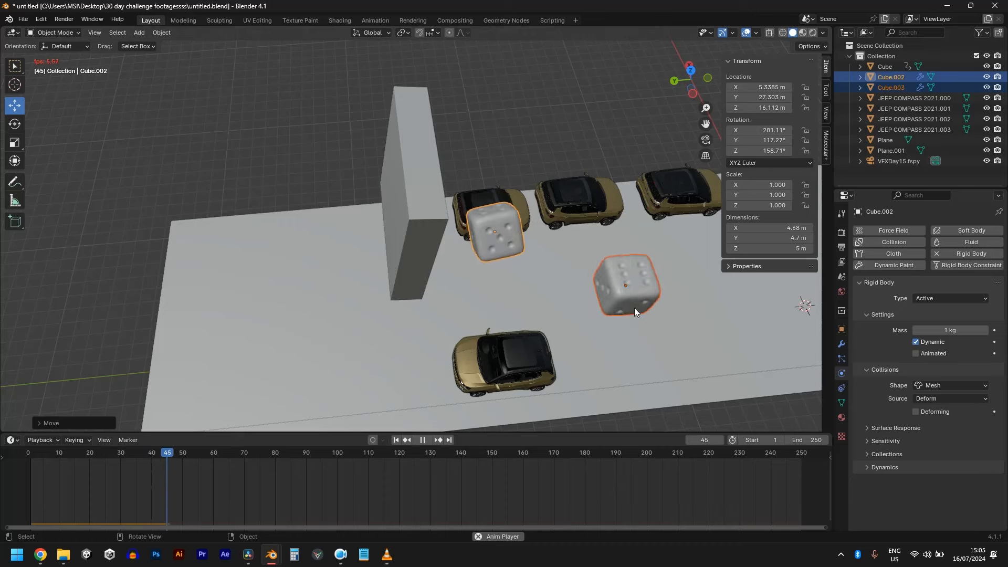
key("KP_0")
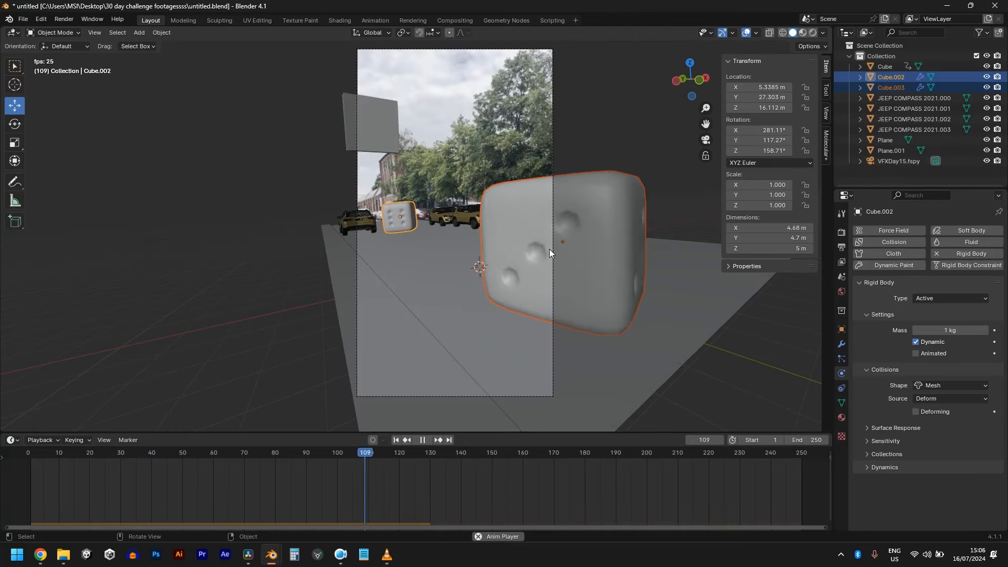
key("space")
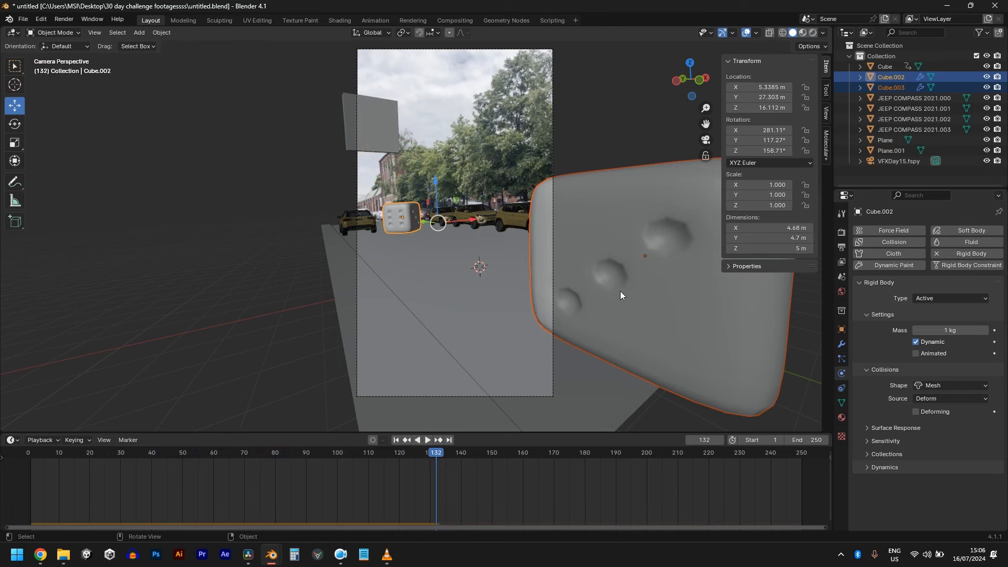
Step: Set the scene's end frame and the rigid body world cache's simulation end to 120
left_click(842, 247)
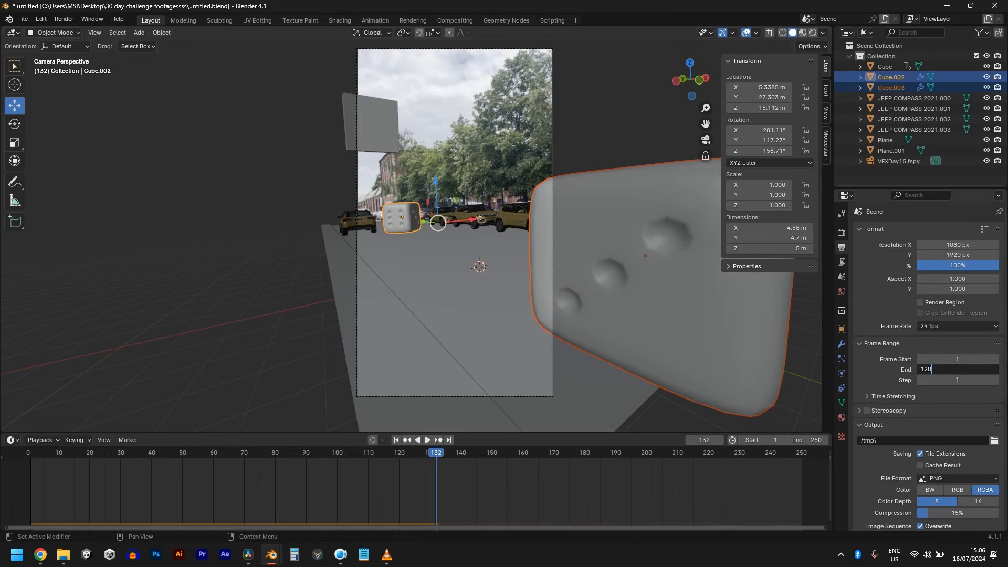
key("Return")
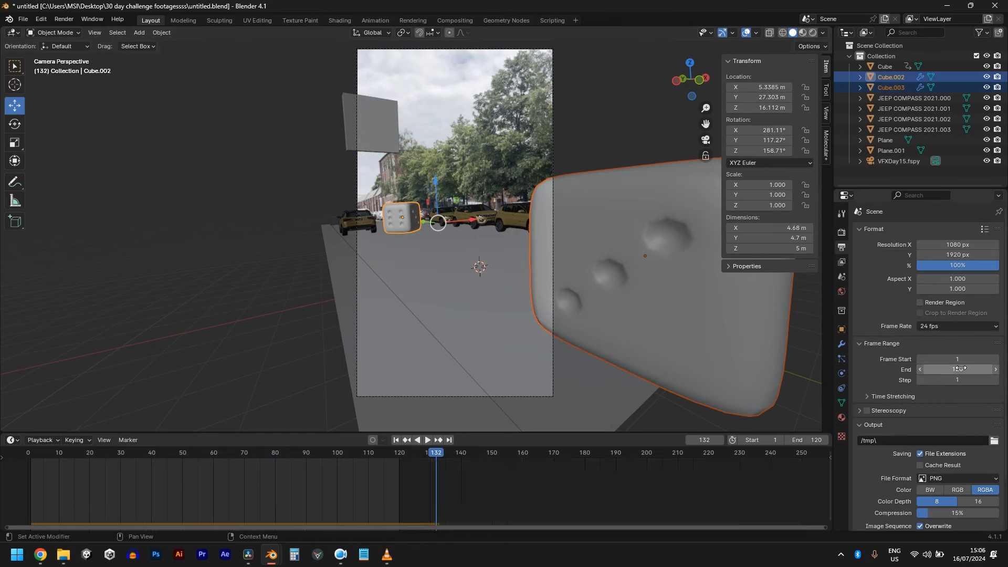
left_click(843, 275)
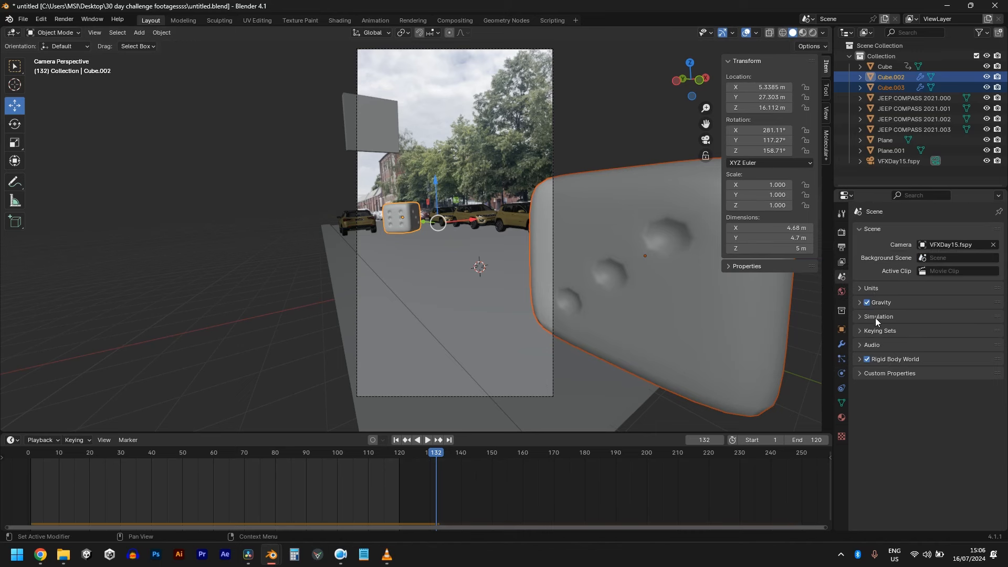
left_click(899, 360)
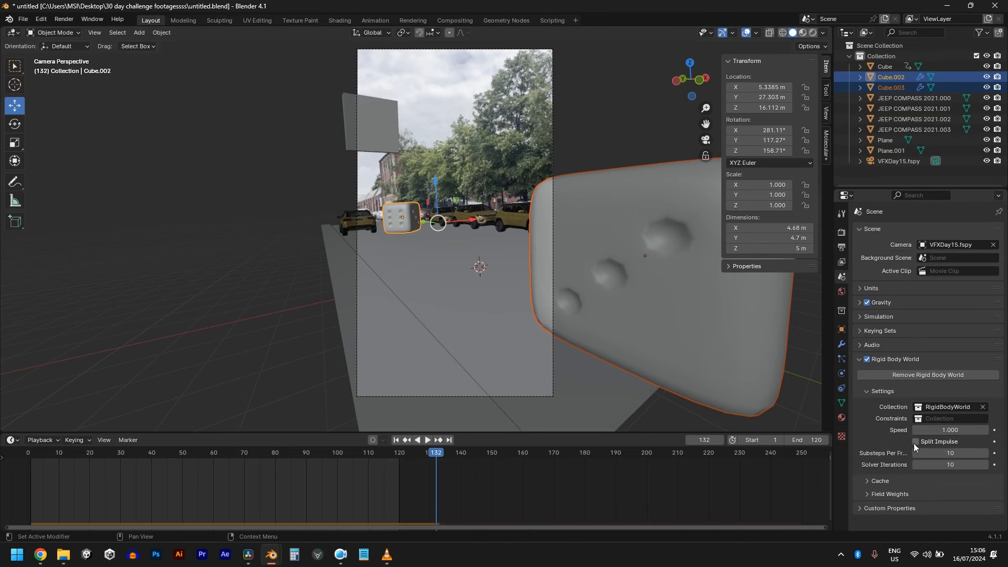
left_click(877, 479)
scroll(894, 455, "down", 4)
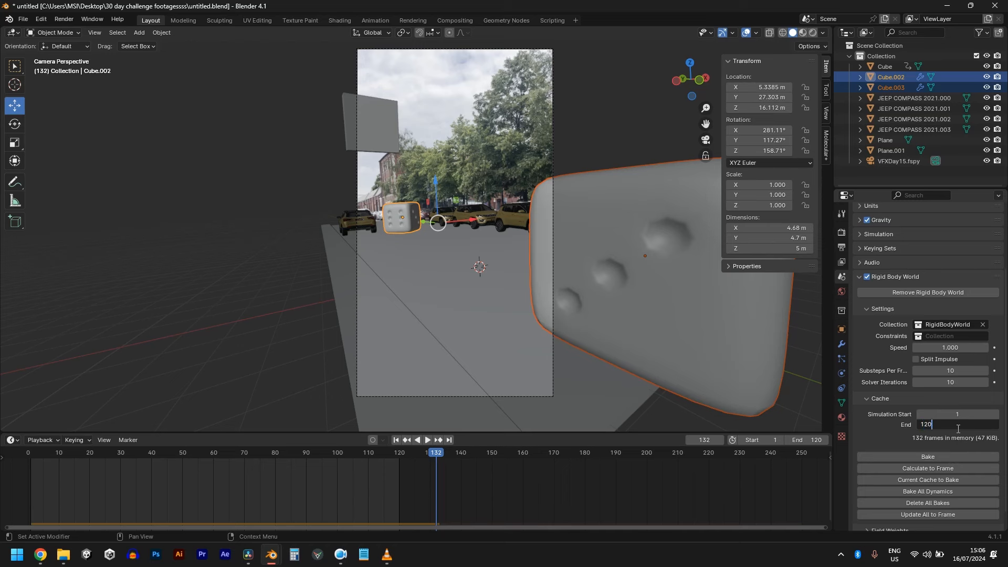
Step: Replay the dice fall from the first frames in camera view and save the file
key("space")
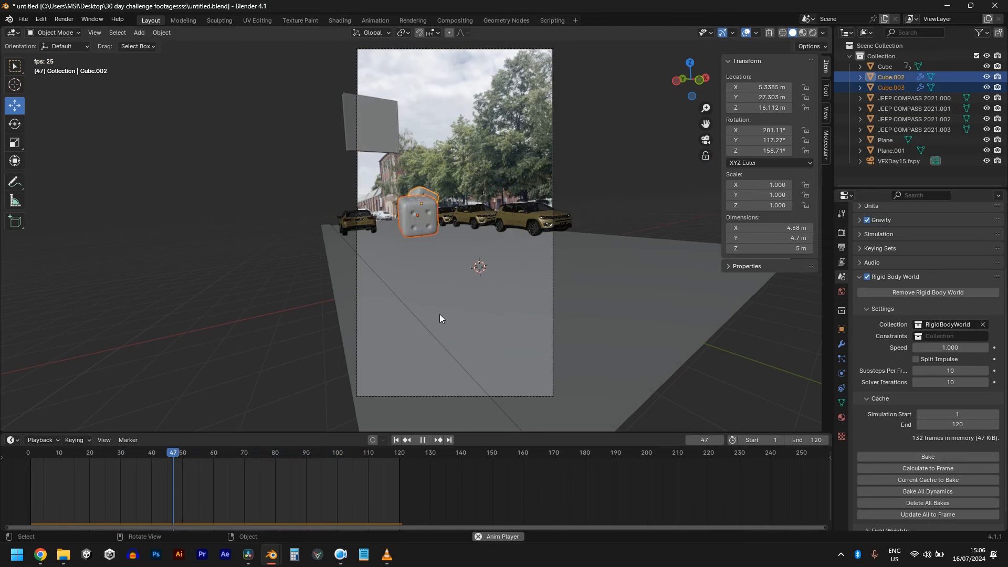
left_click_drag(117, 451, 13, 457)
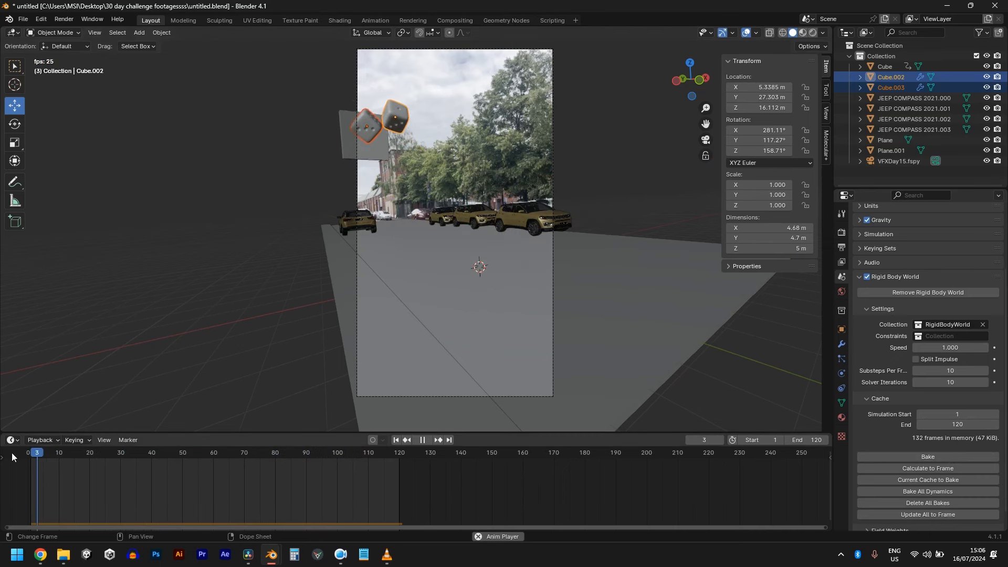
key("space")
key("ctrl+s")
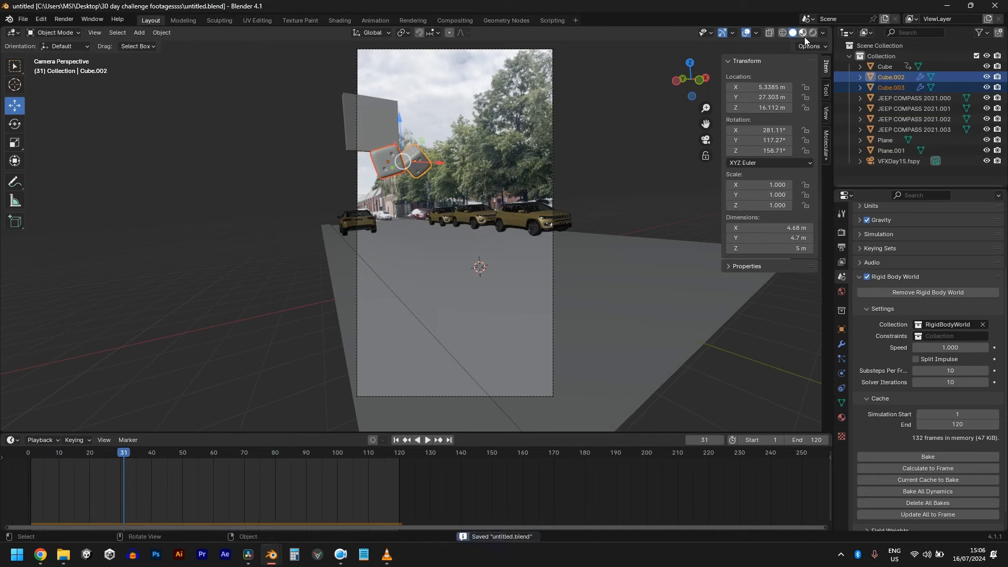
Step: Preview the scene with rendered viewport shading and examine the falling dice up close between frames 44 and 39
left_click(816, 33)
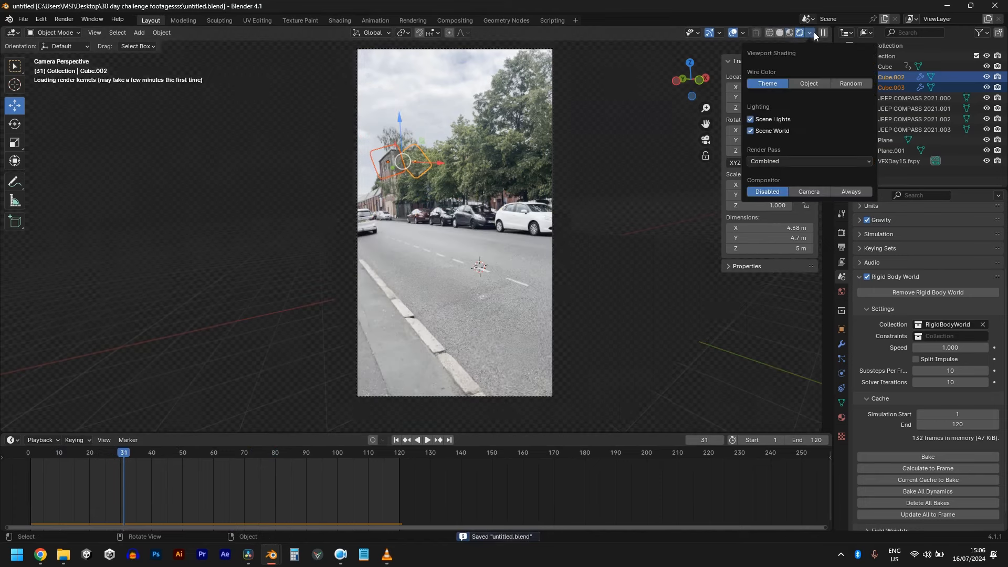
key("space")
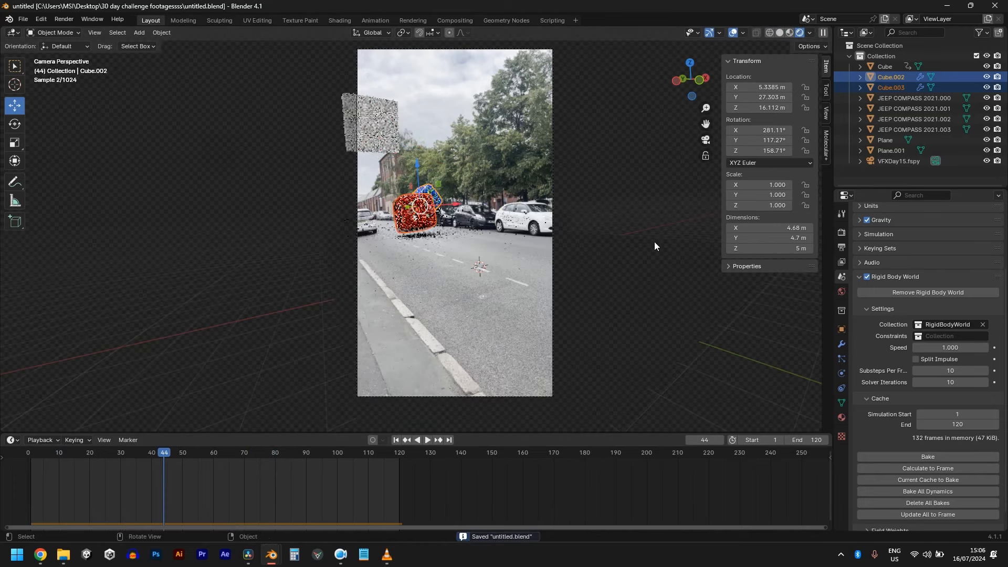
scroll(470, 229, "up", 3)
key("Left")
key("Left")
key("Left")
key("Left")
key("Left")
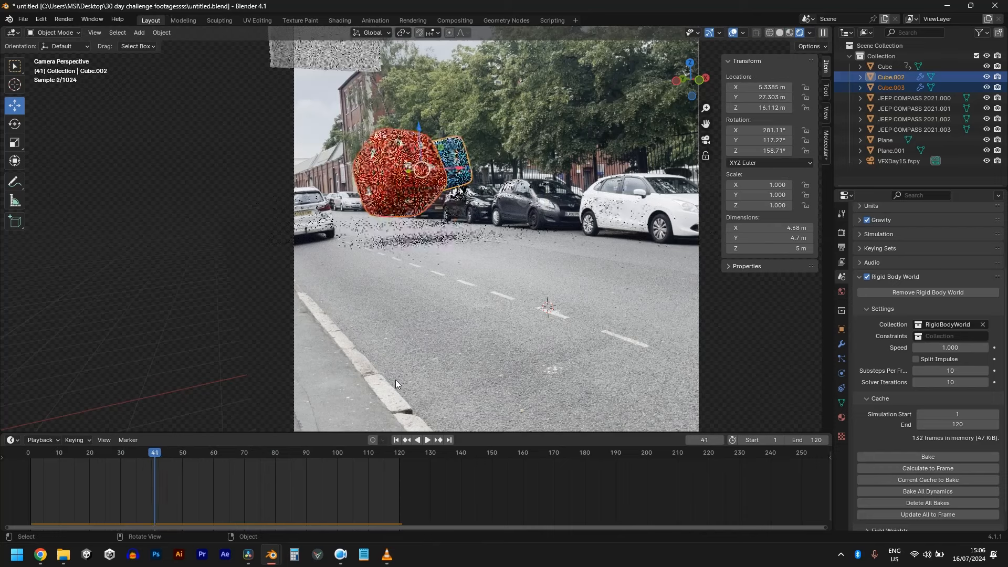
scroll(487, 306, "up", 3)
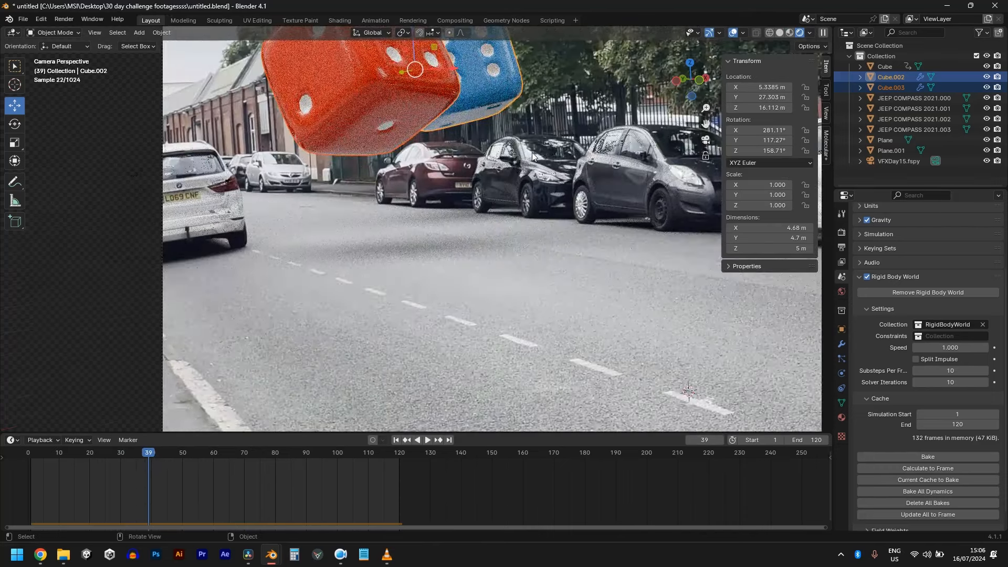
Step: Check the rendered dice frame by frame from frame 39 to 43, and play on to frame 85
key("Right")
key("Right")
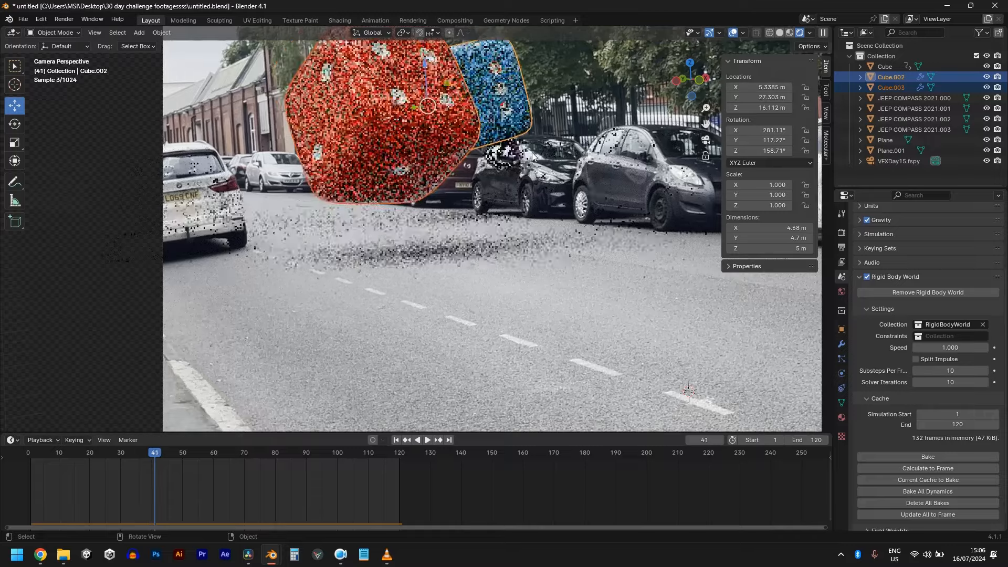
key("Right")
key("Right")
key("Right")
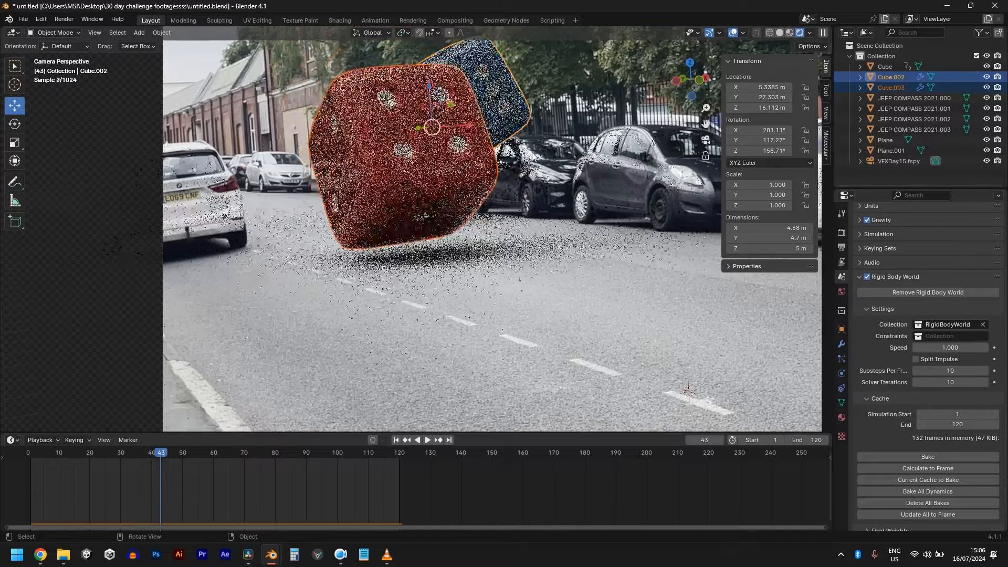
key("space")
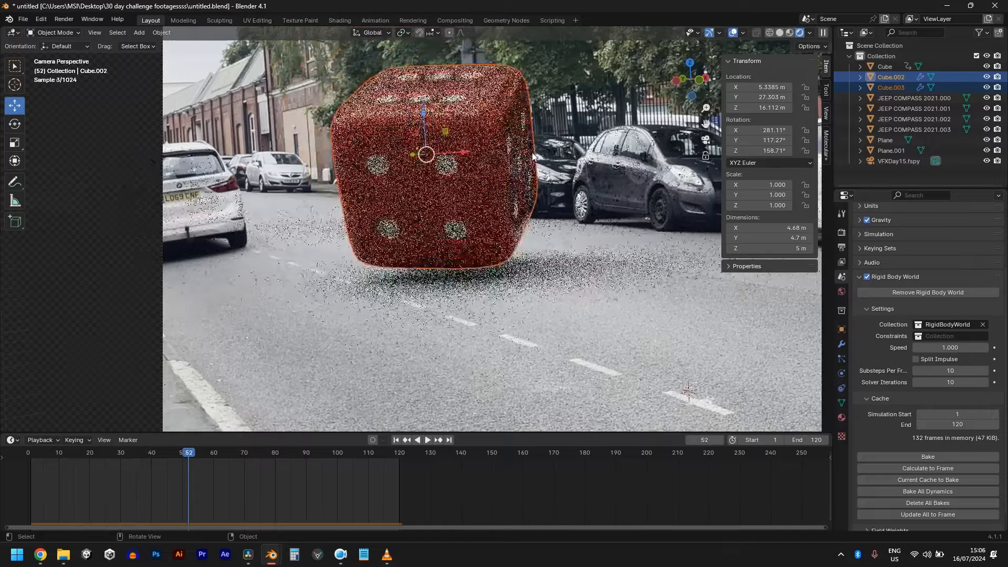
key("space")
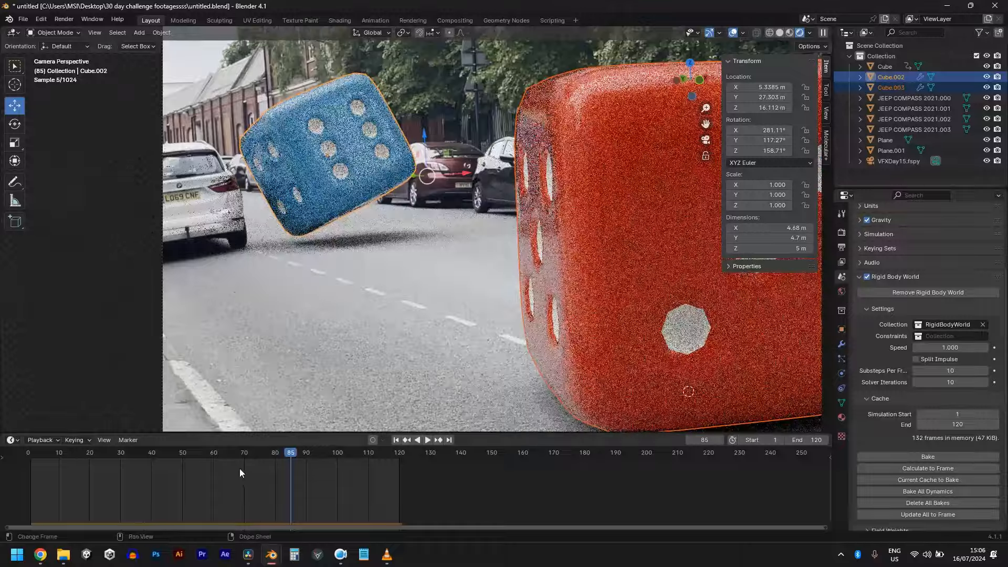
Step: Step back through the rendered frames from 85 to around 63 and forward again to inspect how the dice tumble
key("Left")
key("Left")
key("Left")
key("Left")
key("Left")
key("Left")
key("Left")
key("Left")
key("Left")
key("Left")
key("Left")
key("Left")
key("Left")
key("Left")
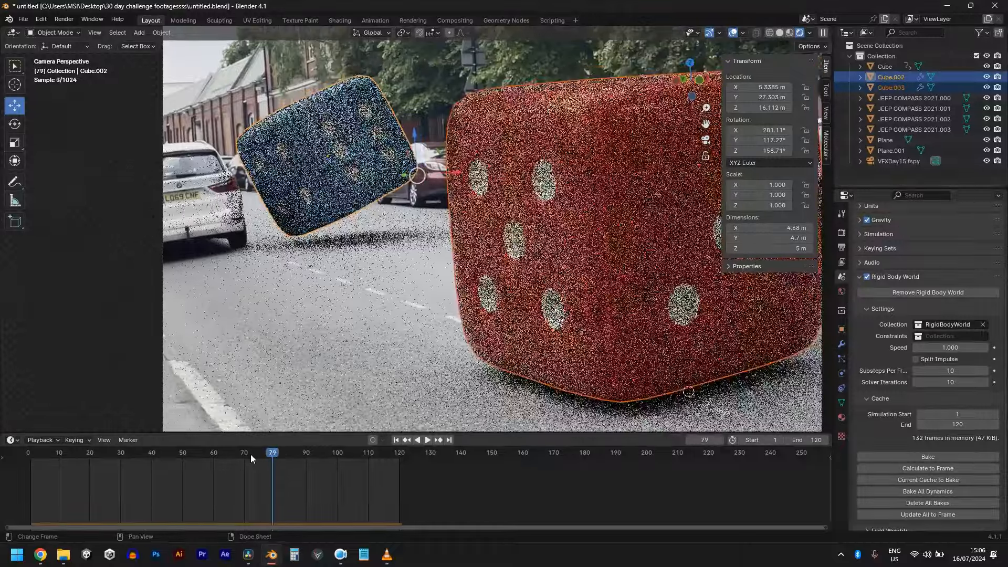
key("Left")
key("Left")
key("Left")
key("Left")
key("Left")
key("Left")
key("Left")
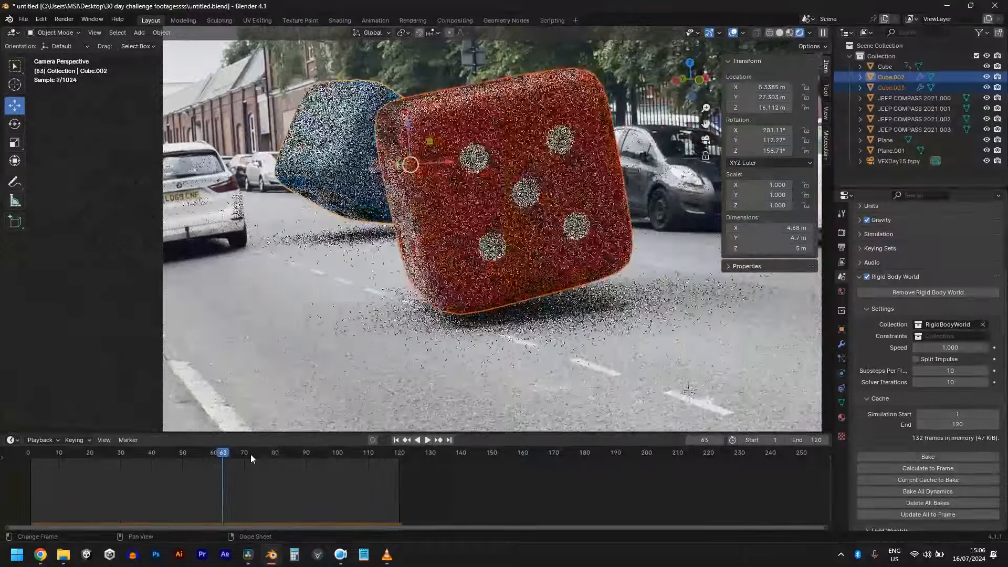
key("Right")
key("Right")
key("Right")
key("Right")
key("Right")
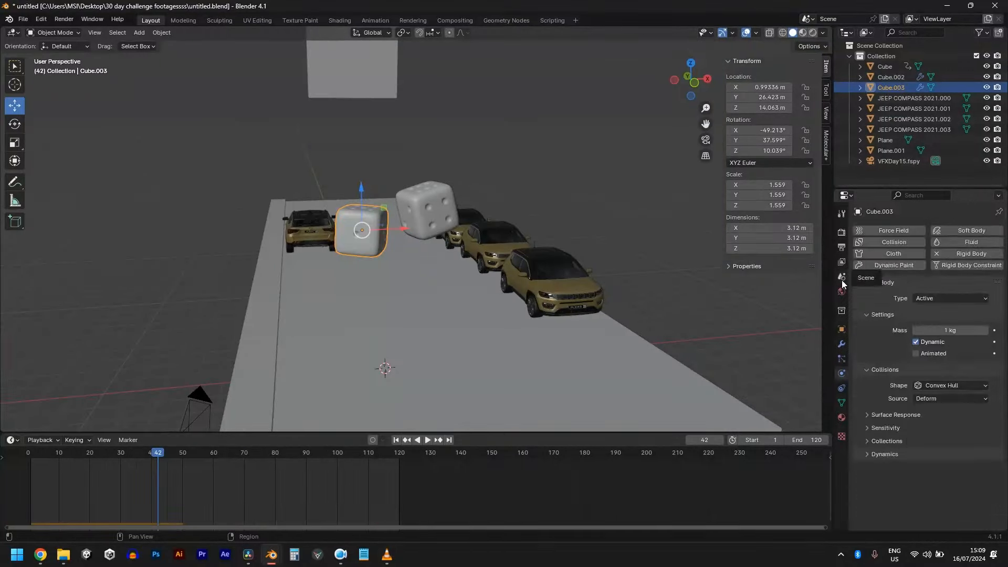
Step: Bake the rigid body world simulation for frames 1 to 120
left_click(842, 278)
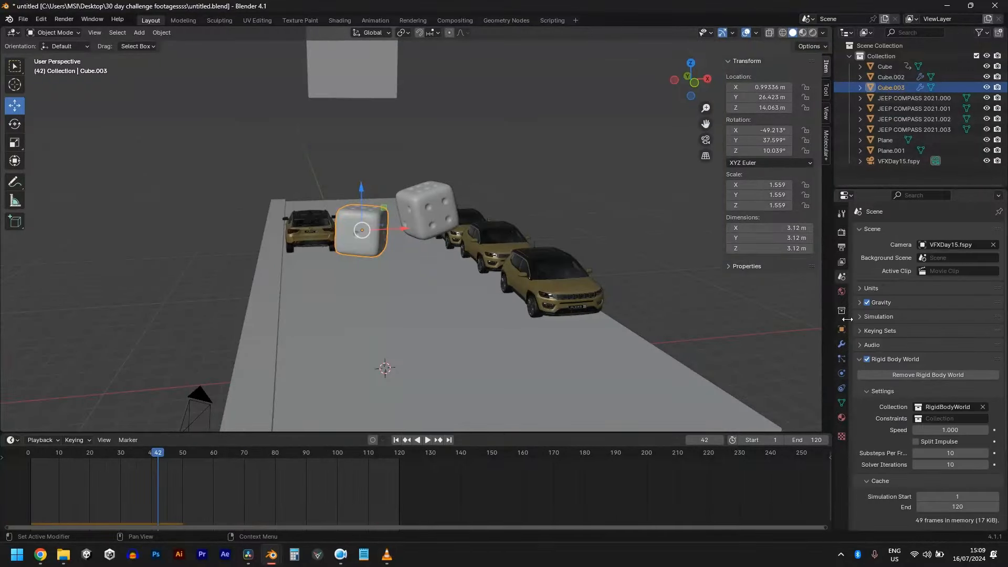
scroll(920, 392, "down", 3)
left_click(945, 457)
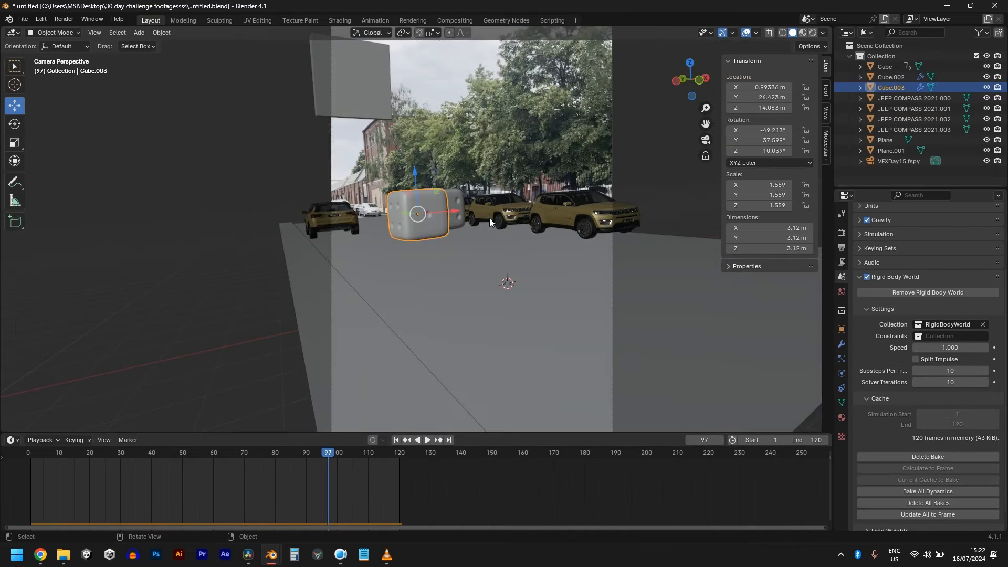
Step: Hide the slab Cube in the viewport and replay the baked dice fall from the start in camera view
left_click(385, 145)
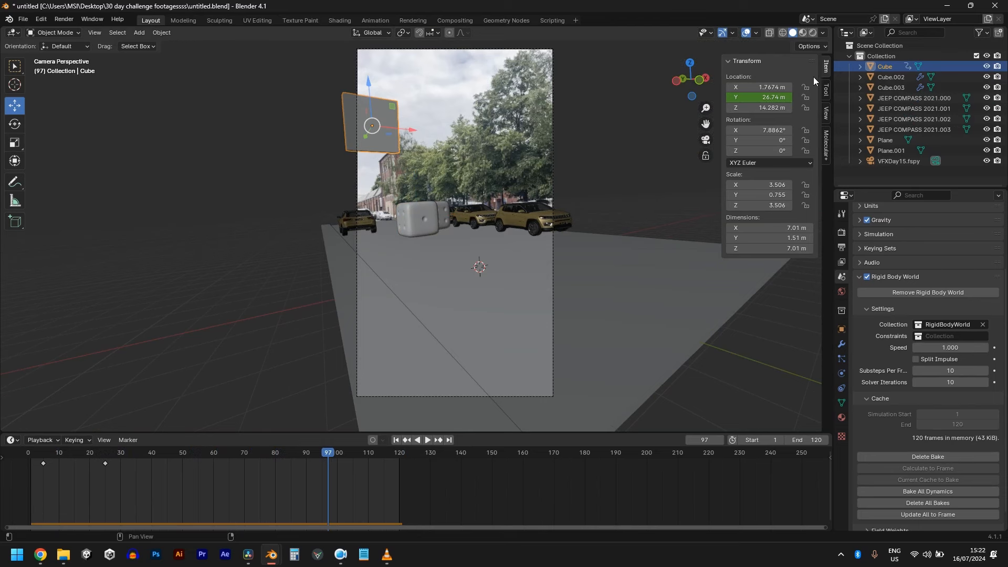
left_click(987, 66)
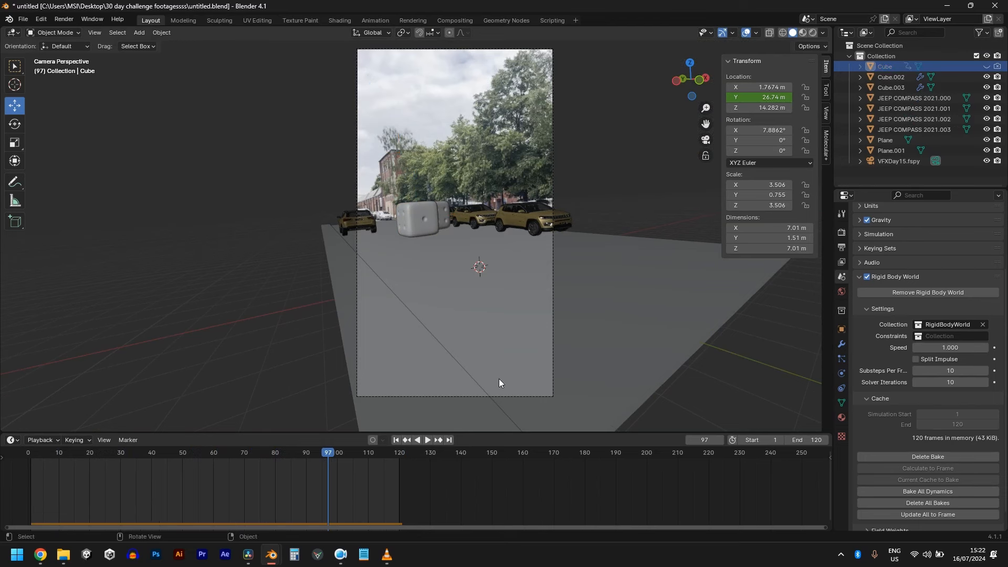
left_click_drag(234, 451, 30, 454)
key("space")
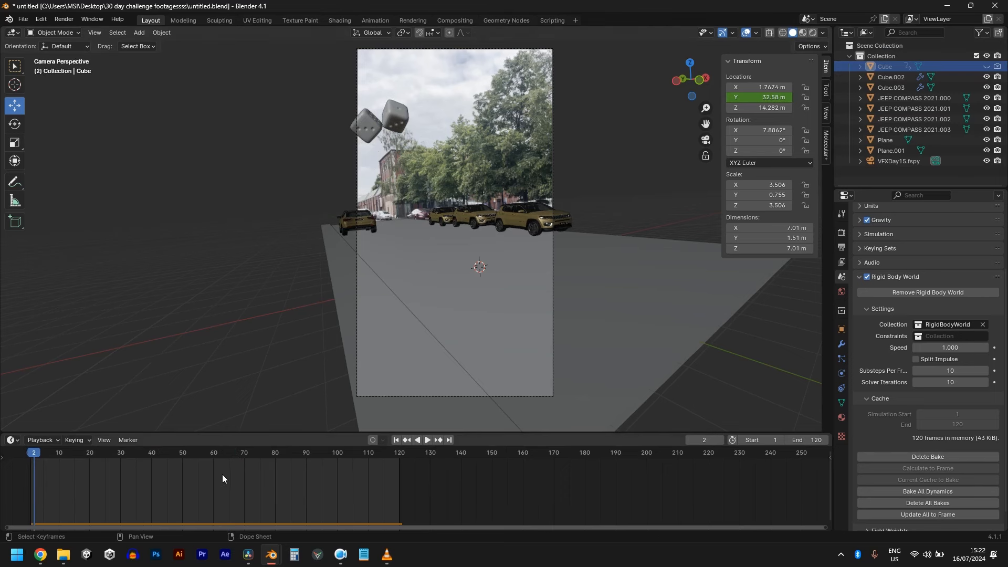
key("space")
scroll(321, 363, "down", 1)
key("space")
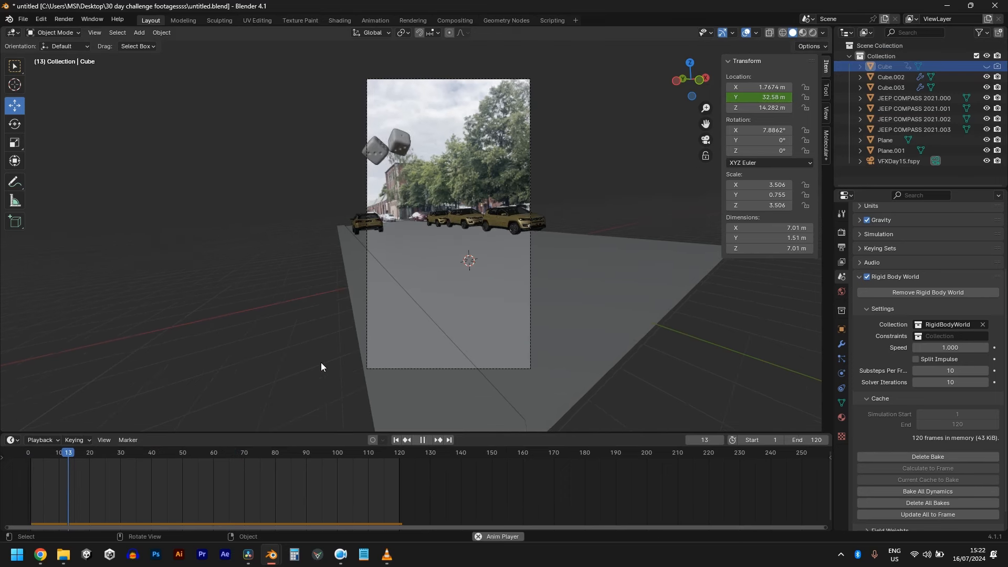
key("space")
key("shift+Left")
key("space")
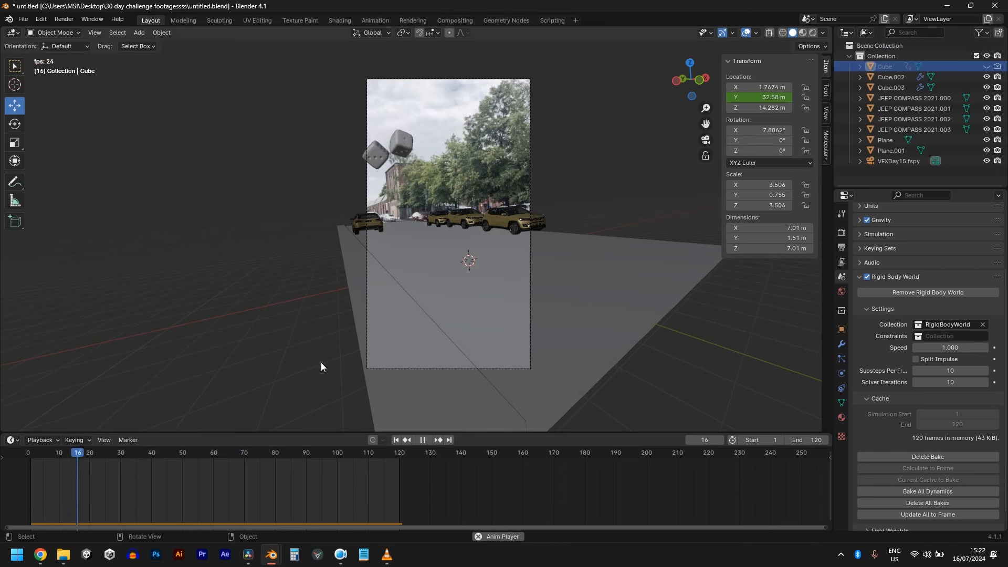
key("space")
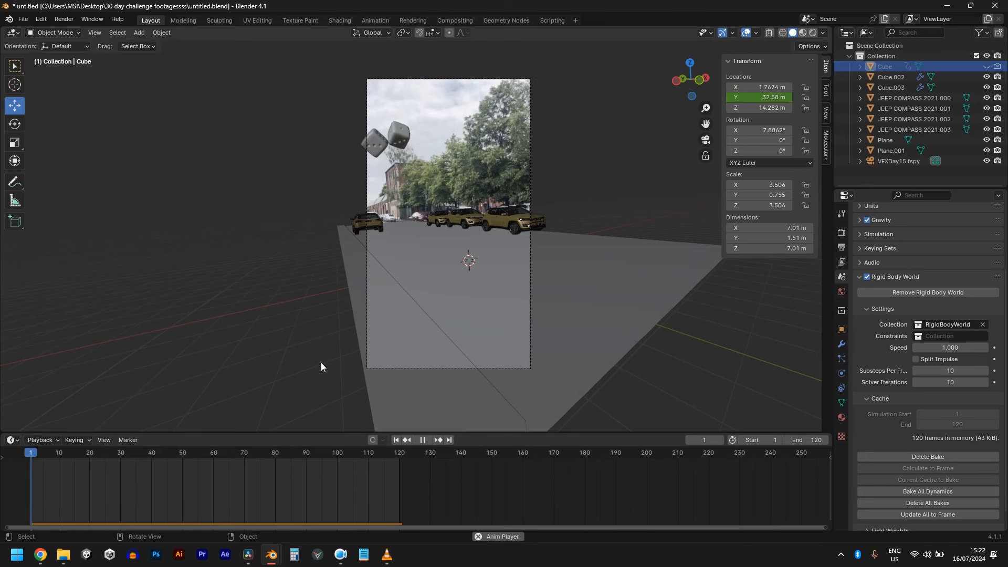
Step: Find frame 18 of the dice fall and set the output frame range to start at 18
key("Left")
key("Left")
key("Left")
key("Left")
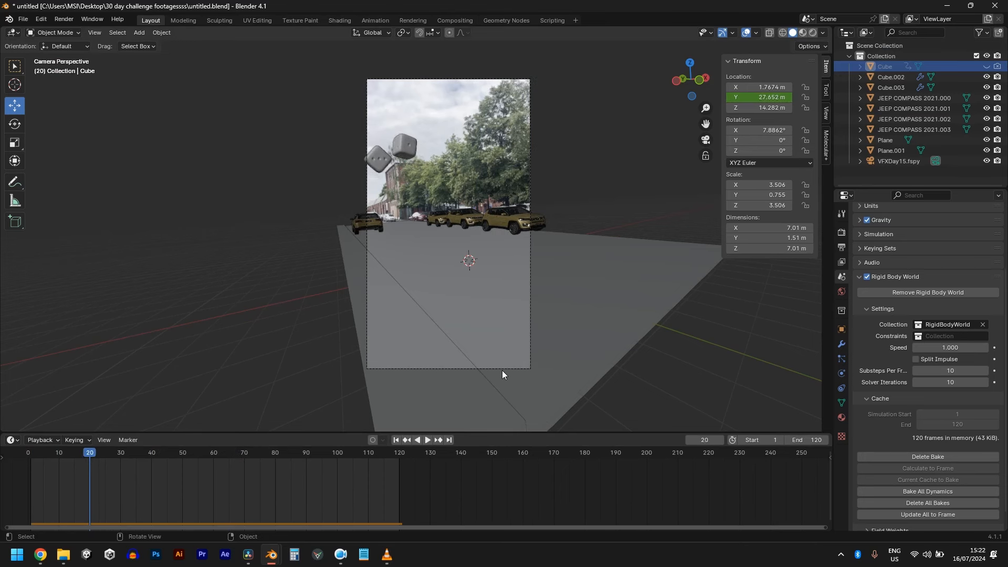
key("Right")
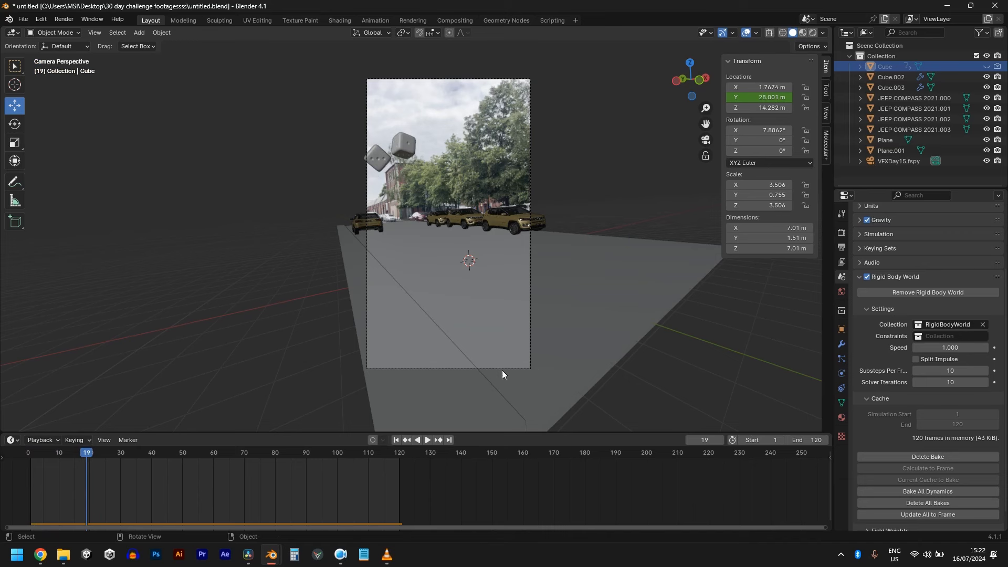
key("Left")
left_click(842, 247)
left_click(980, 299)
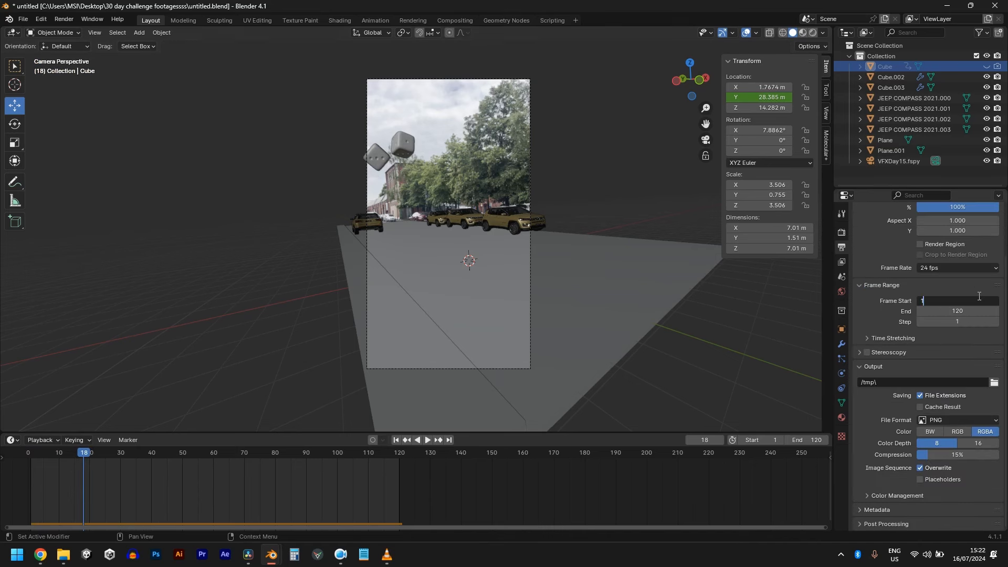
key("Return")
Step: Play the shortened range to frame 64 and switch the viewport to rendered shading to inspect both dice up close
key("space")
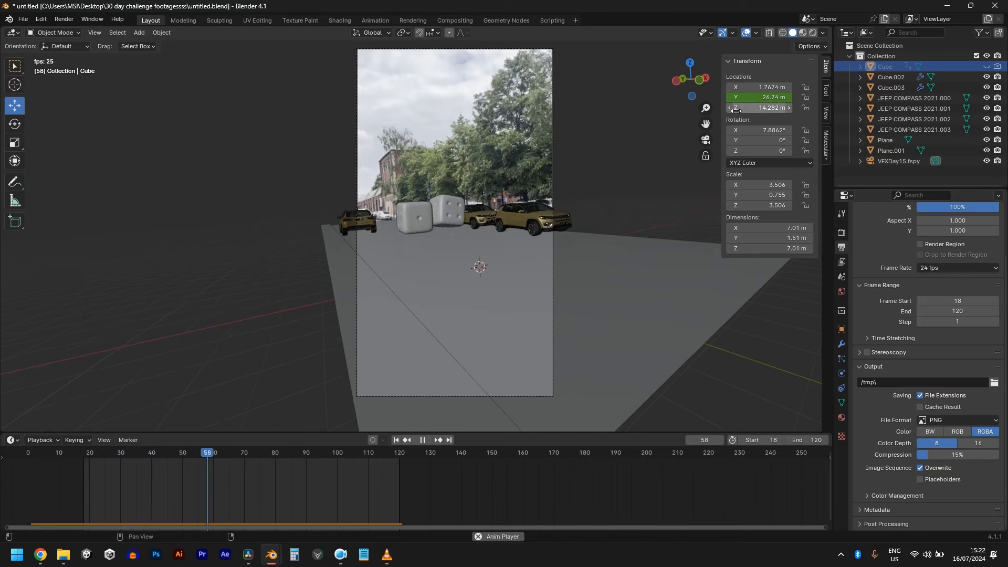
key("space")
left_click(813, 33)
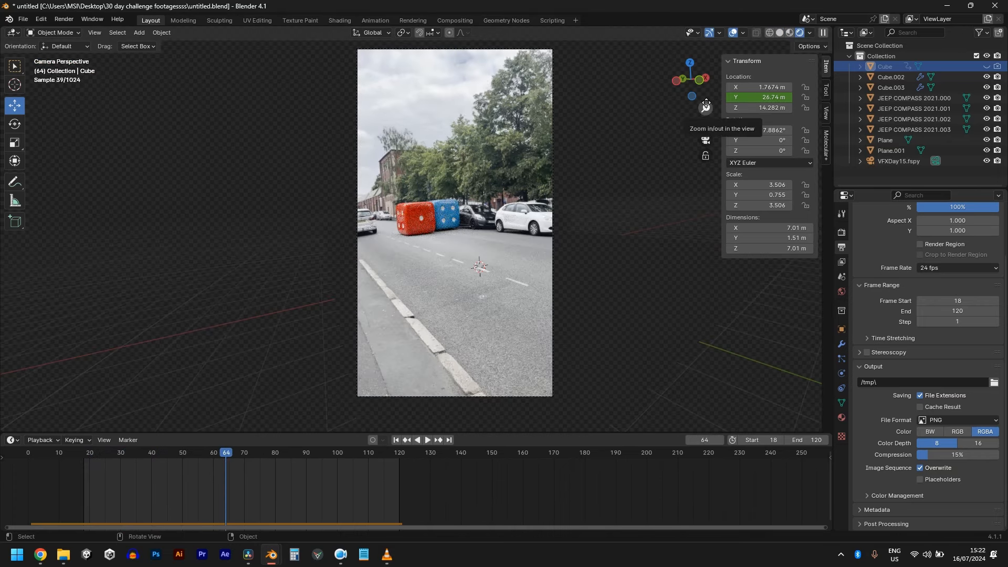
scroll(531, 278, "up", 5)
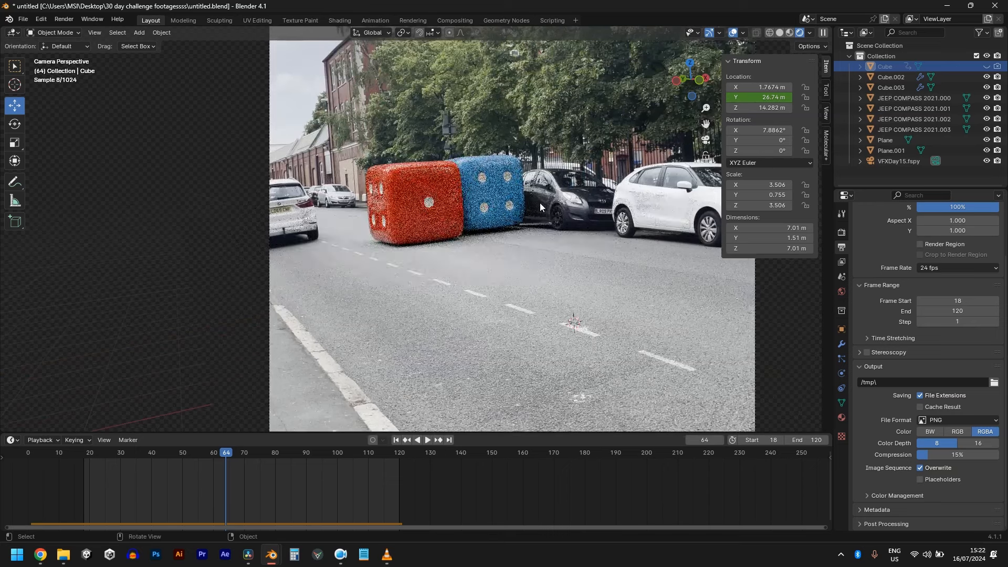
Step: Go back to frame 48 and play the rendered dice fall from there to frame 90
left_click_drag(220, 459, 177, 459)
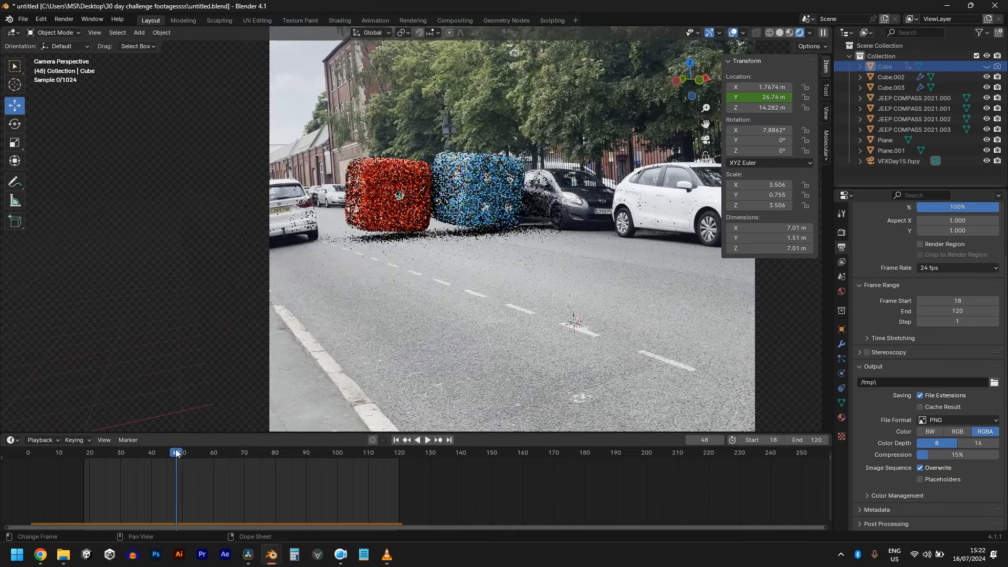
scroll(377, 336, "down", 3)
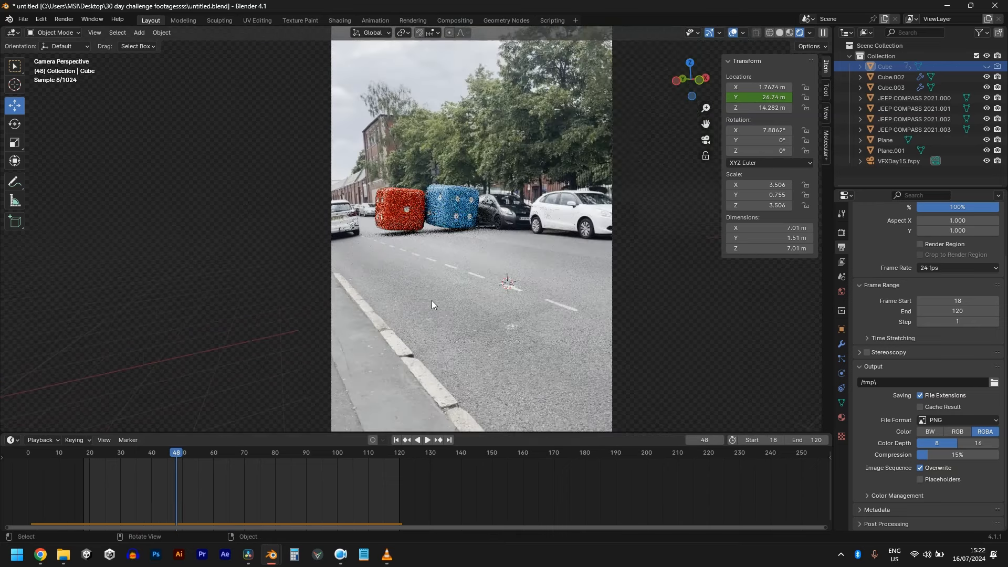
key("space")
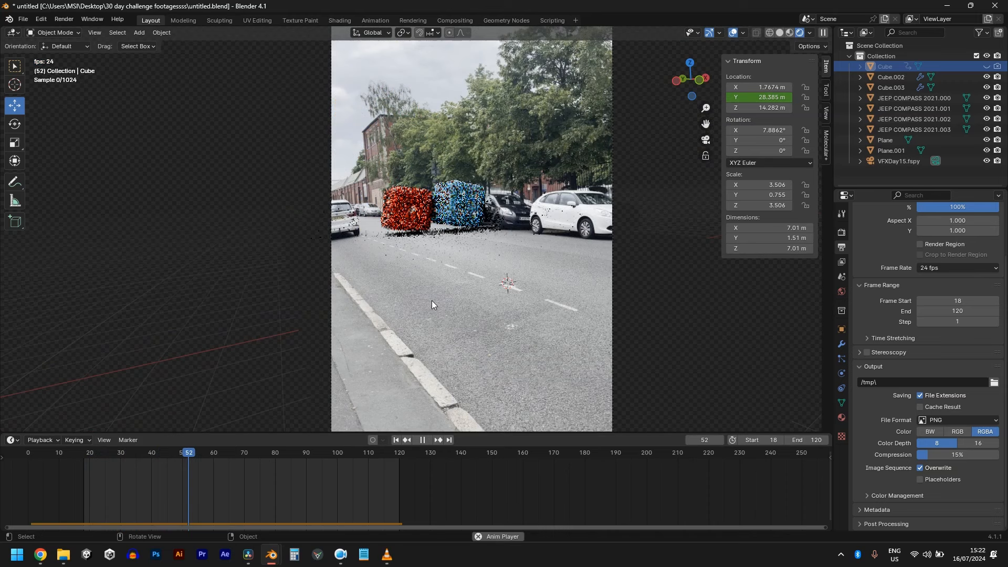
scroll(454, 262, "down", 1)
key("space")
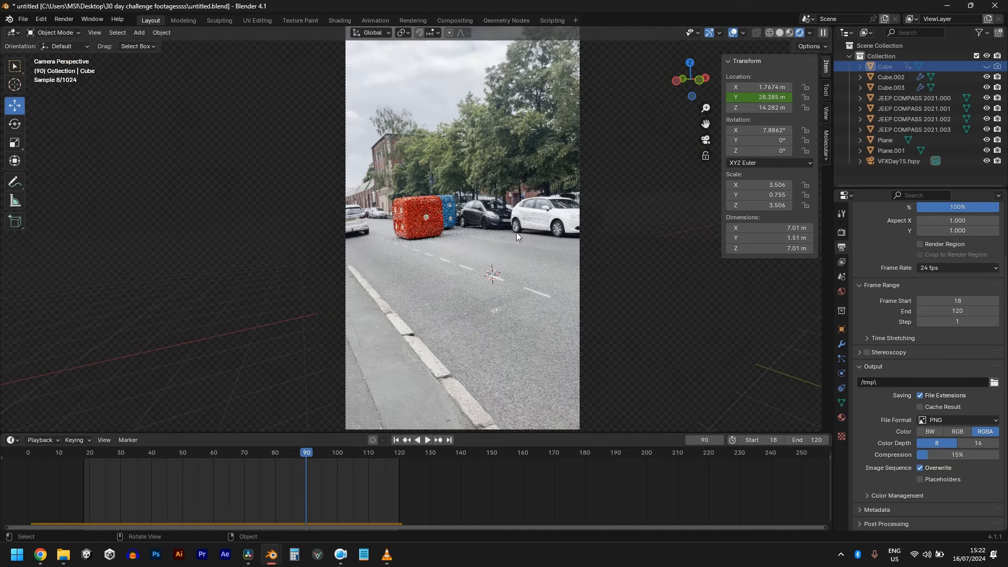
Step: Save the blend file under its existing name
key("ctrl+s")
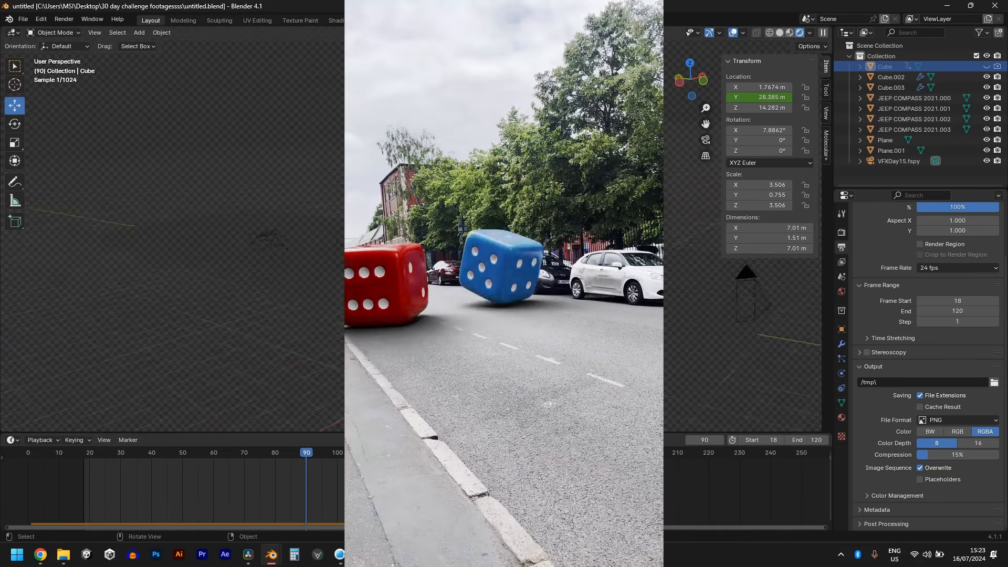
scroll(415, 241, "up", 3)
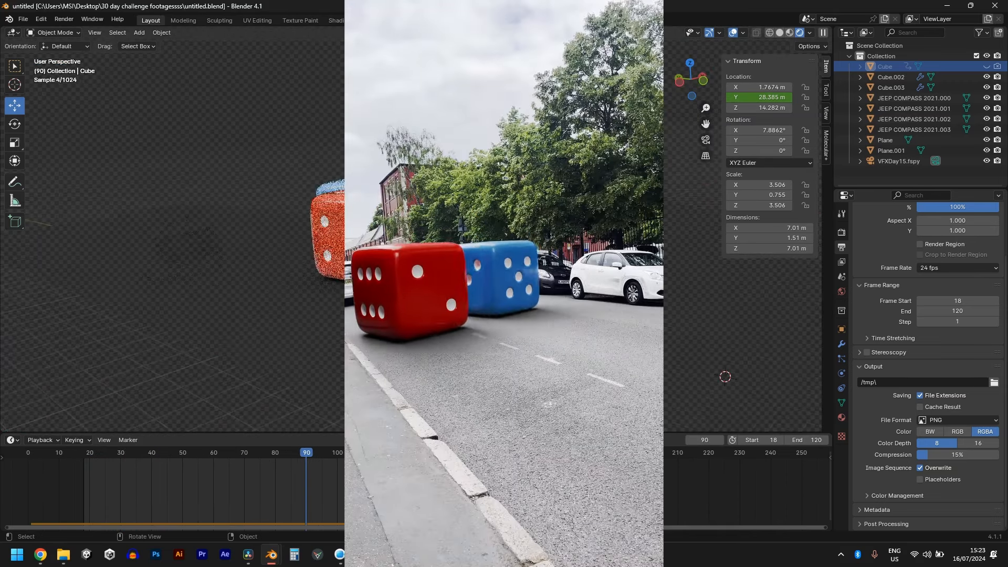